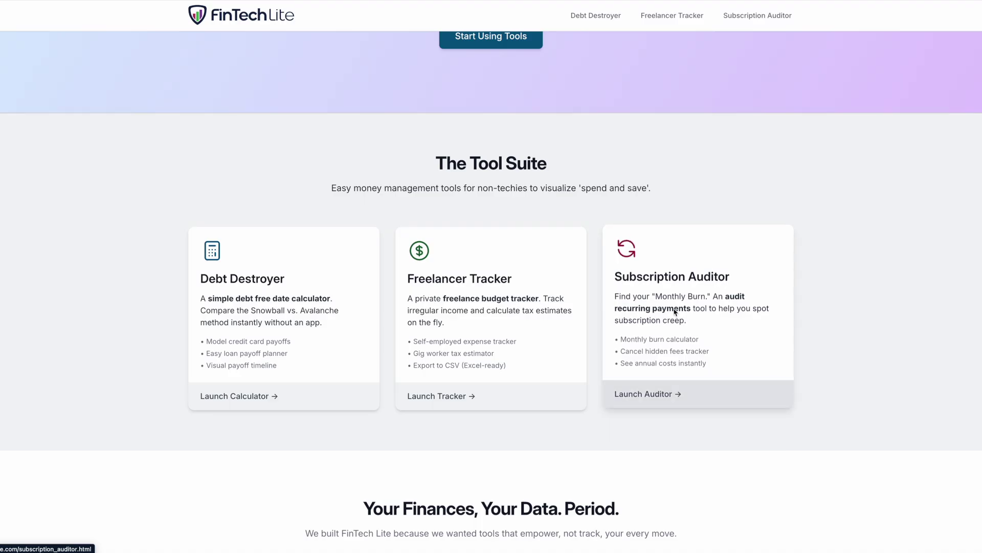
- Look through the homepage's tool suite, privacy, financial clarity and "What Our Tools Are / Are Not" sections
{"action": "scroll", "coordinate": [774, 346], "scroll_direction": "down", "scroll_amount": 5}
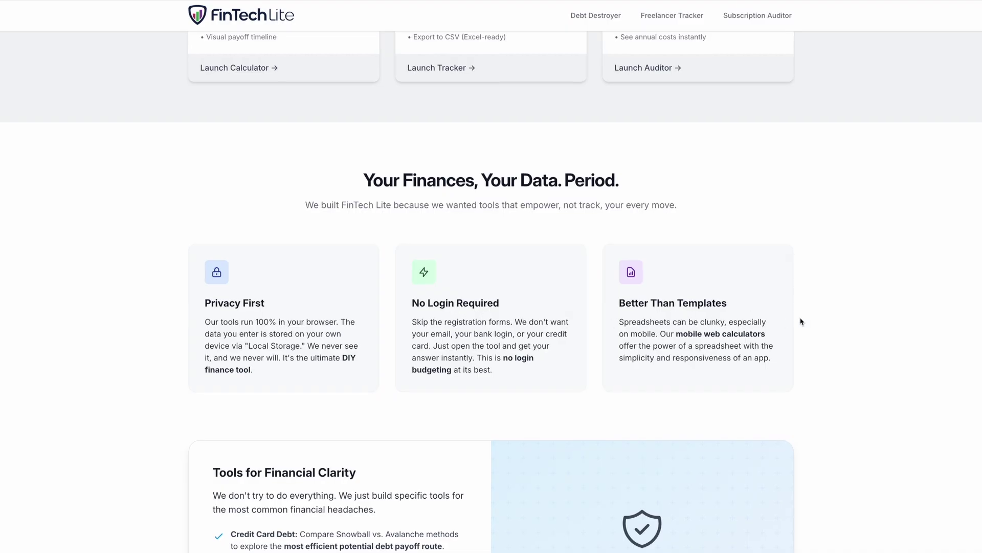
{"action": "scroll", "coordinate": [801, 321], "scroll_direction": "down", "scroll_amount": 5}
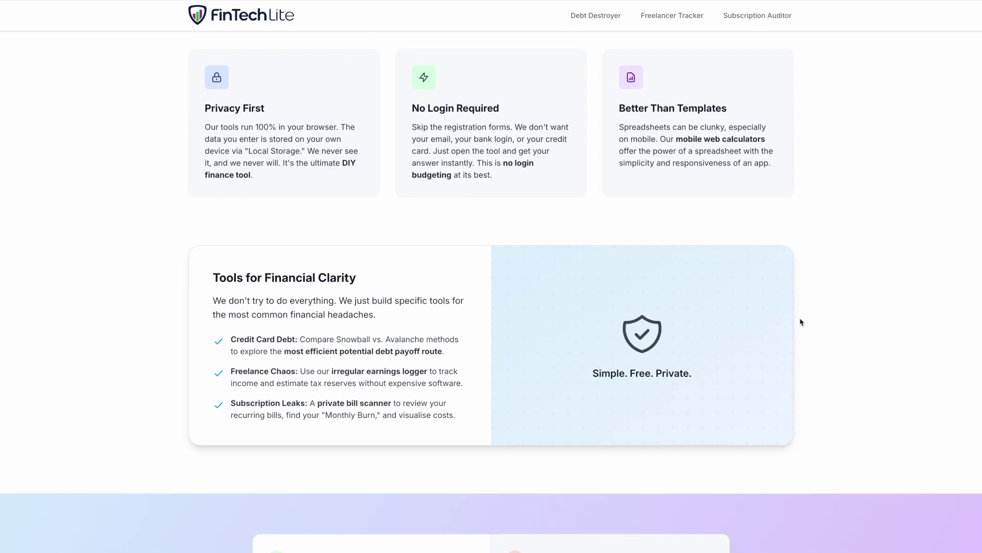
{"action": "scroll", "coordinate": [801, 321], "scroll_direction": "down", "scroll_amount": 3}
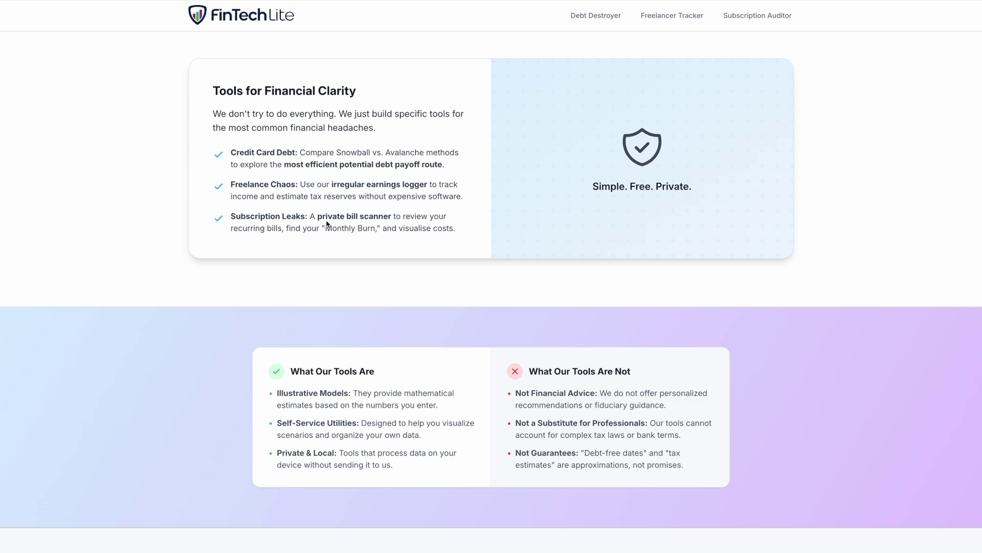
{"action": "scroll", "coordinate": [360, 239], "scroll_direction": "down", "scroll_amount": 2}
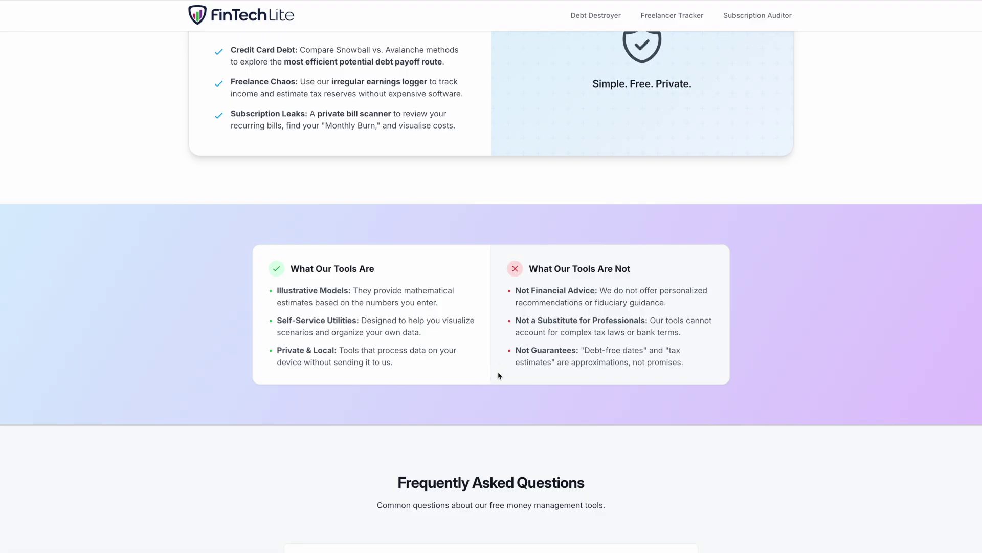
{"action": "scroll", "coordinate": [788, 339], "scroll_direction": "up", "scroll_amount": 5}
{"action": "scroll", "coordinate": [788, 339], "scroll_direction": "up", "scroll_amount": 10}
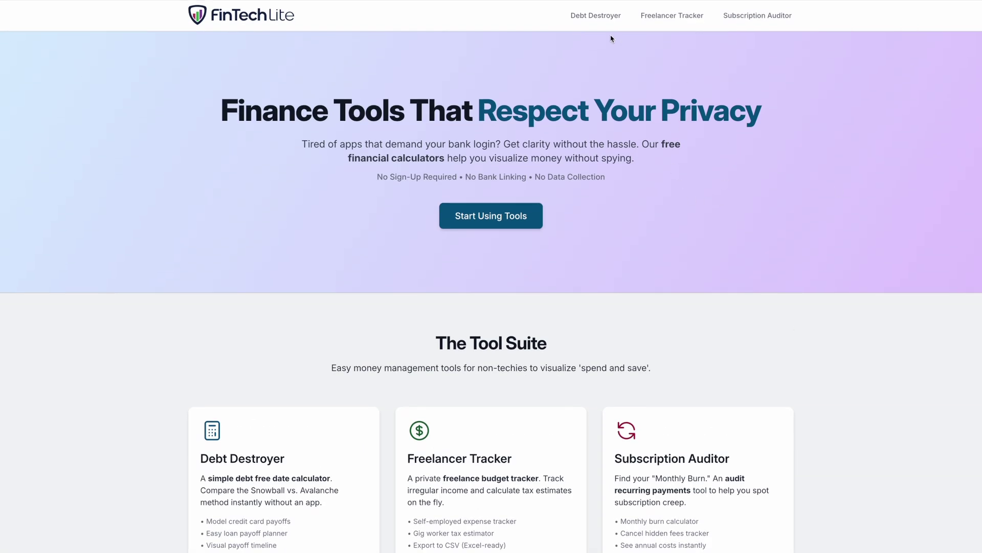
{"action": "scroll", "coordinate": [690, 98], "scroll_direction": "down", "scroll_amount": 2}
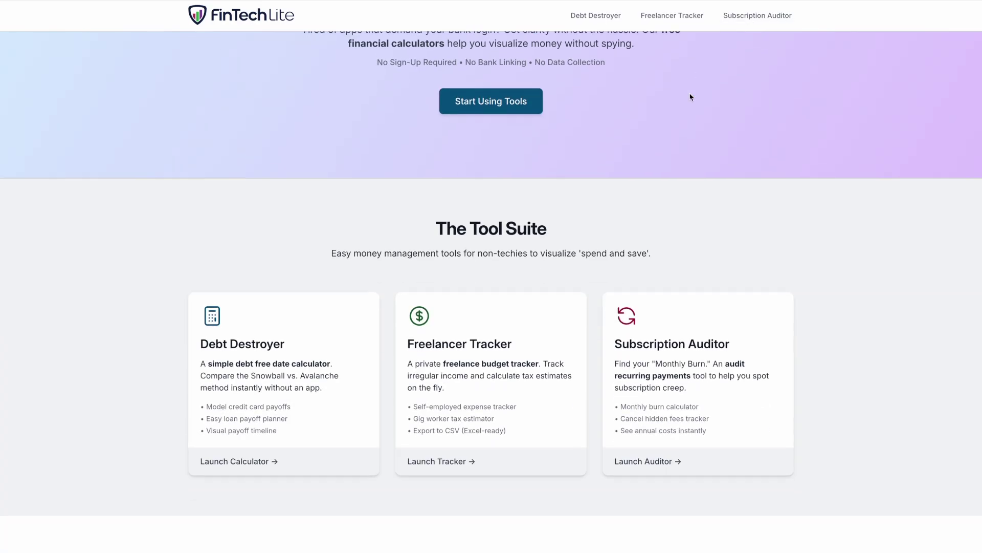
{"action": "scroll", "coordinate": [690, 97], "scroll_direction": "down", "scroll_amount": 2}
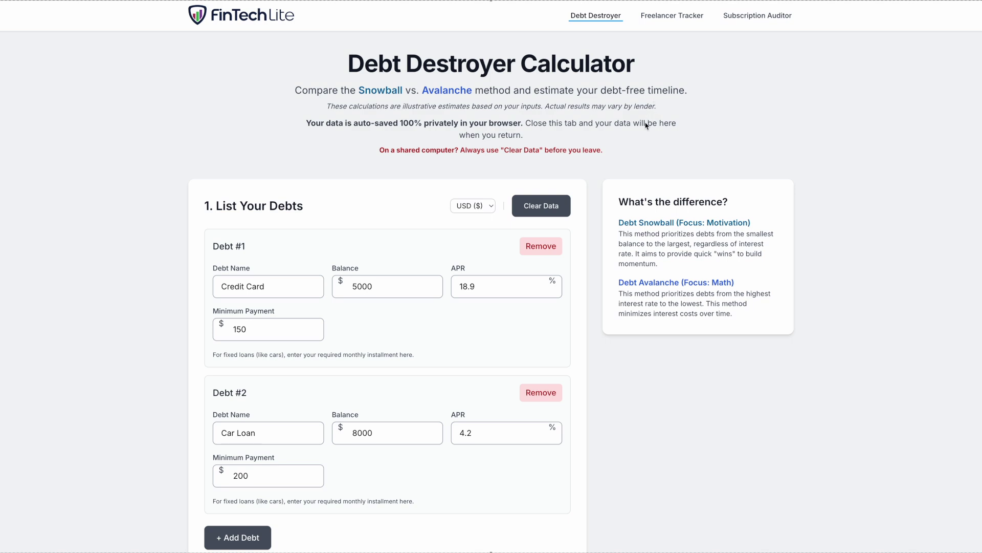
- Read the Debt Destroyer page's Snowball and Avalanche explanations, its usage steps, and what the tool is and is not
{"action": "scroll", "coordinate": [646, 125], "scroll_direction": "down", "scroll_amount": 1}
{"action": "left_click_drag", "start_coordinate": [747, 236], "coordinate": [620, 192]}
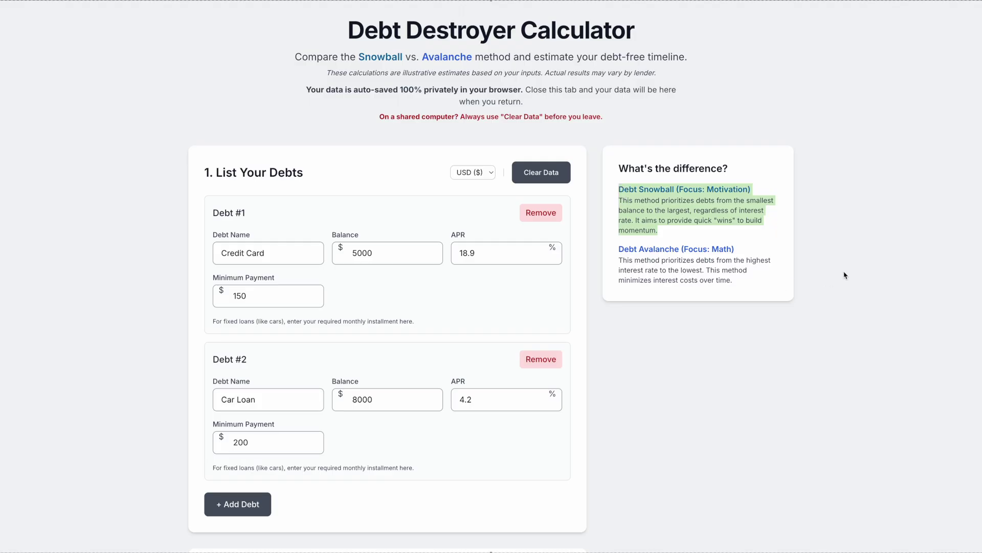
{"action": "left_click_drag", "start_coordinate": [746, 280], "coordinate": [619, 250]}
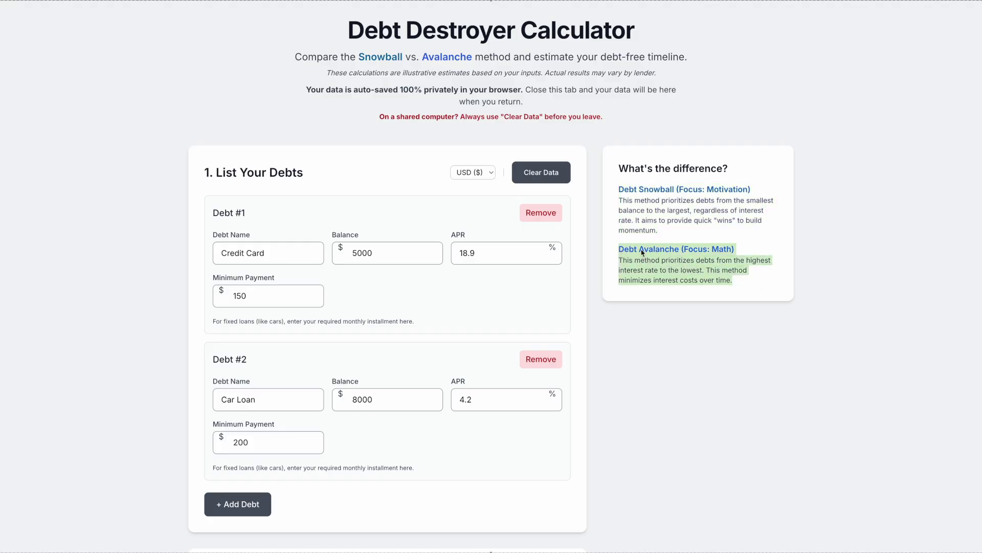
{"action": "left_click", "coordinate": [812, 287]}
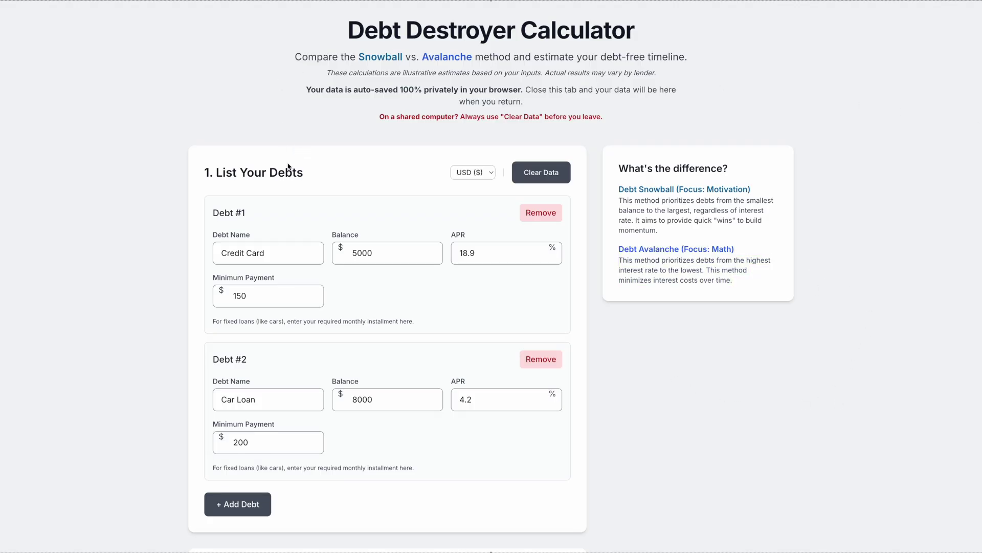
{"action": "scroll", "coordinate": [175, 164], "scroll_direction": "down", "scroll_amount": 10}
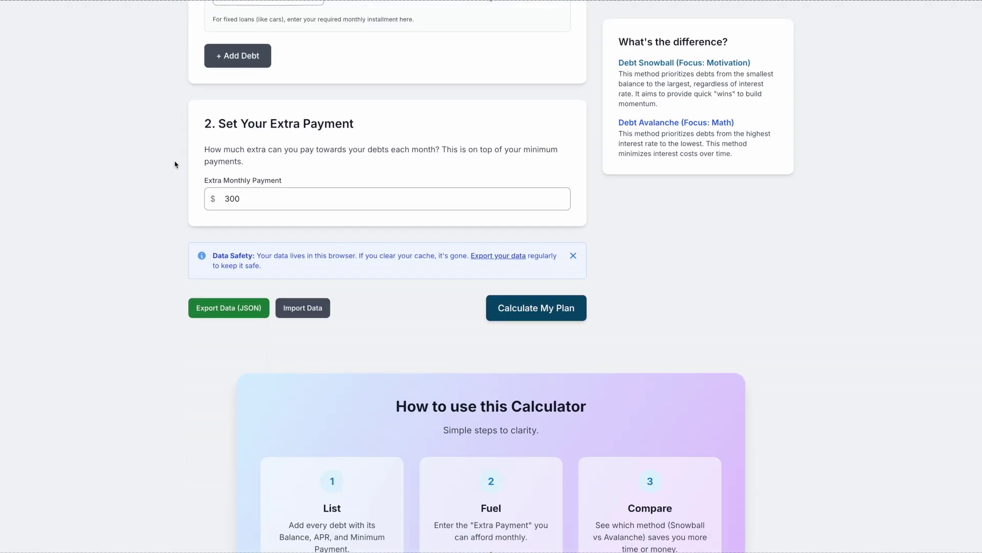
{"action": "scroll", "coordinate": [176, 165], "scroll_direction": "down", "scroll_amount": 3}
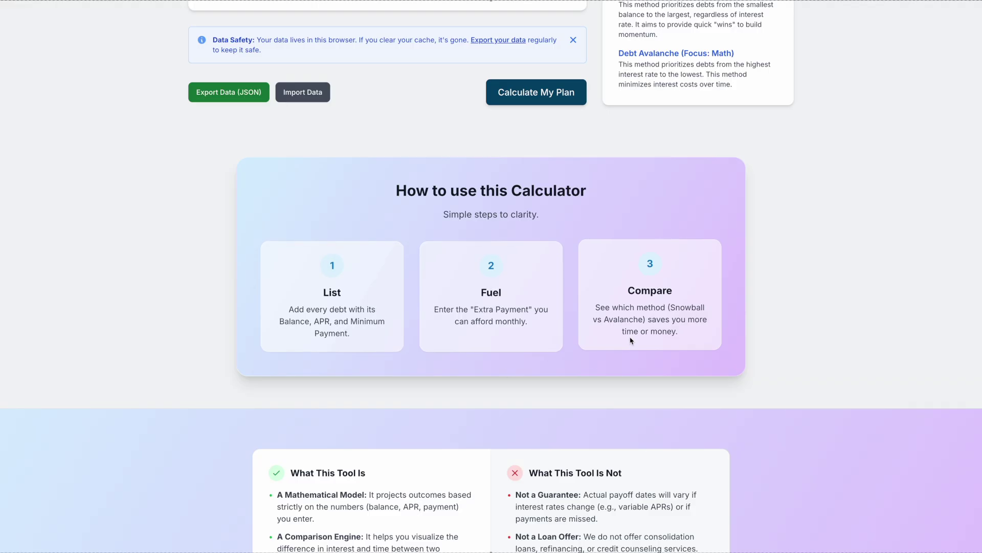
{"action": "scroll", "coordinate": [223, 399], "scroll_direction": "down", "scroll_amount": 2}
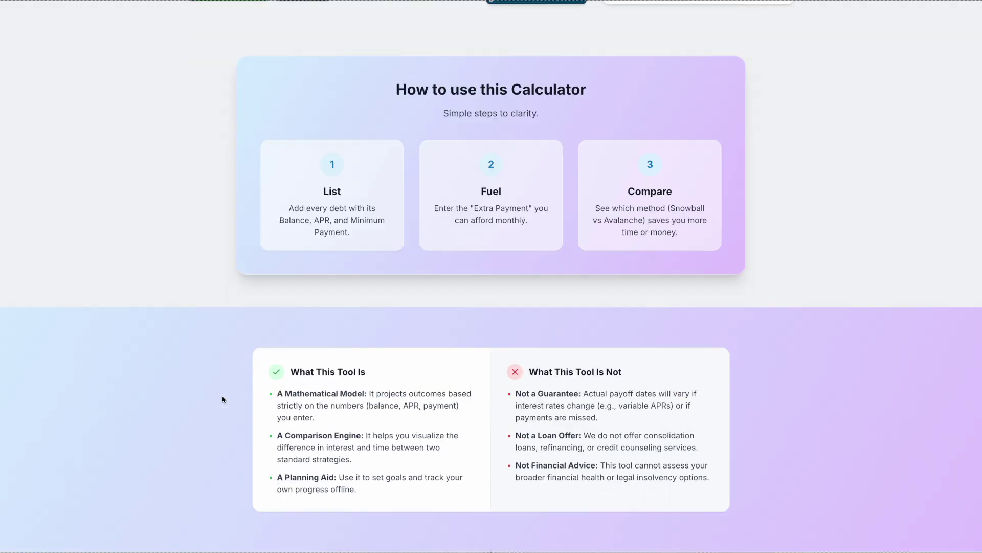
{"action": "scroll", "coordinate": [223, 399], "scroll_direction": "down", "scroll_amount": 3}
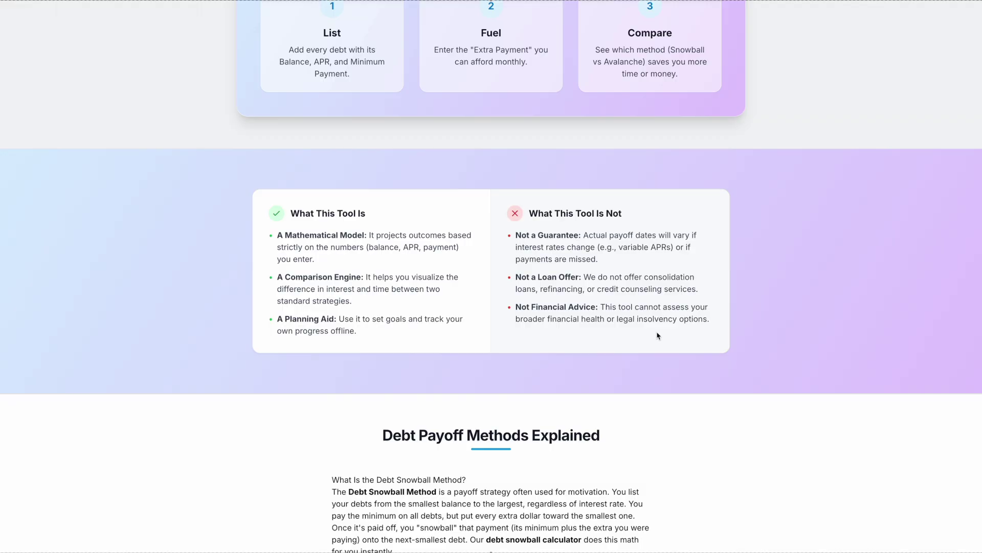
{"action": "scroll", "coordinate": [738, 326], "scroll_direction": "up", "scroll_amount": 15}
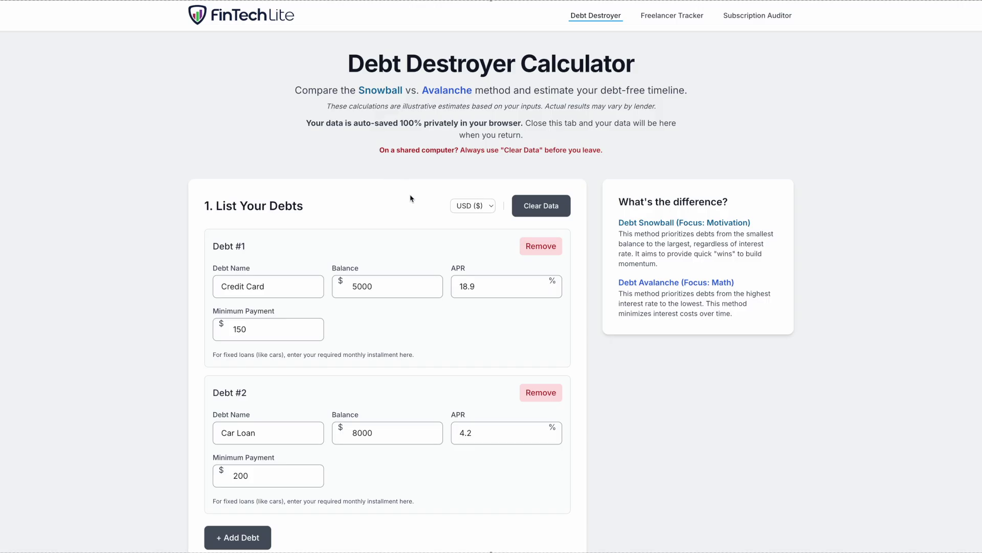
- Switch the debt list's currency to GBP (£) and back to USD ($)
{"action": "left_click", "coordinate": [492, 206]}
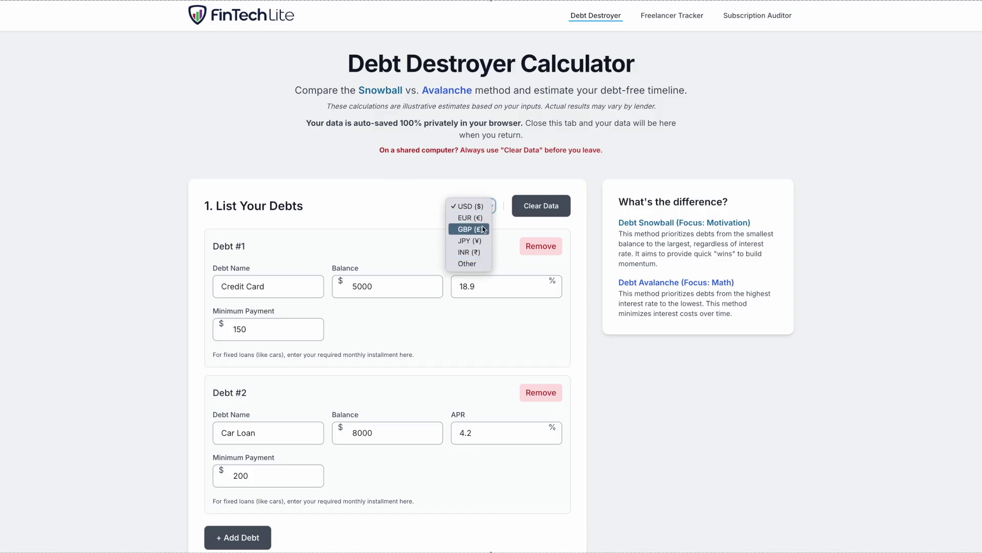
{"action": "left_click", "coordinate": [470, 229]}
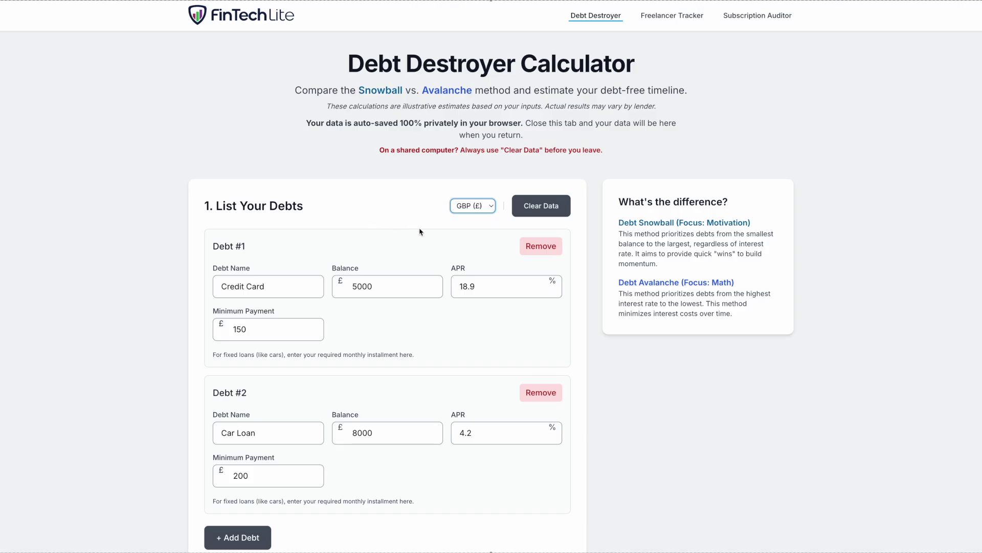
{"action": "left_click", "coordinate": [488, 207]}
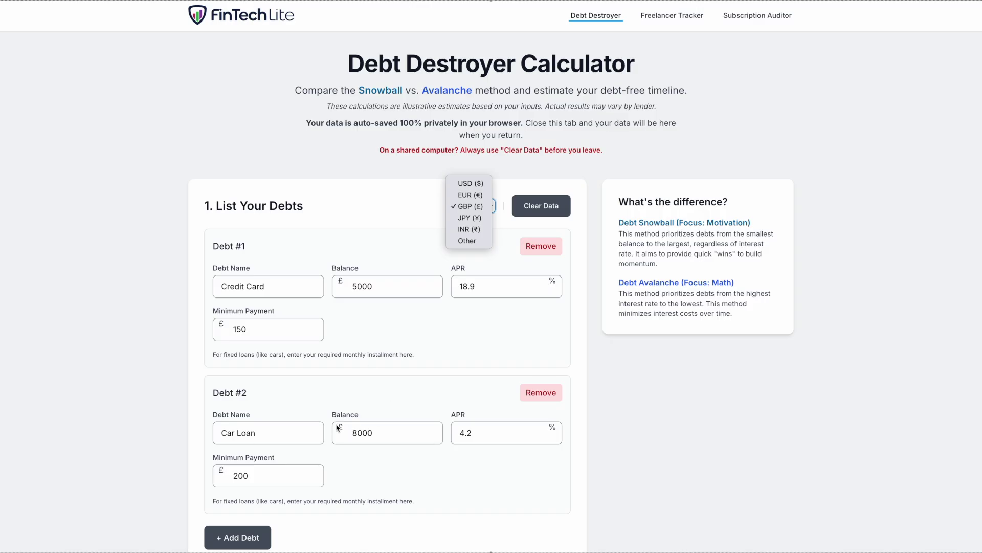
{"action": "left_click", "coordinate": [470, 184]}
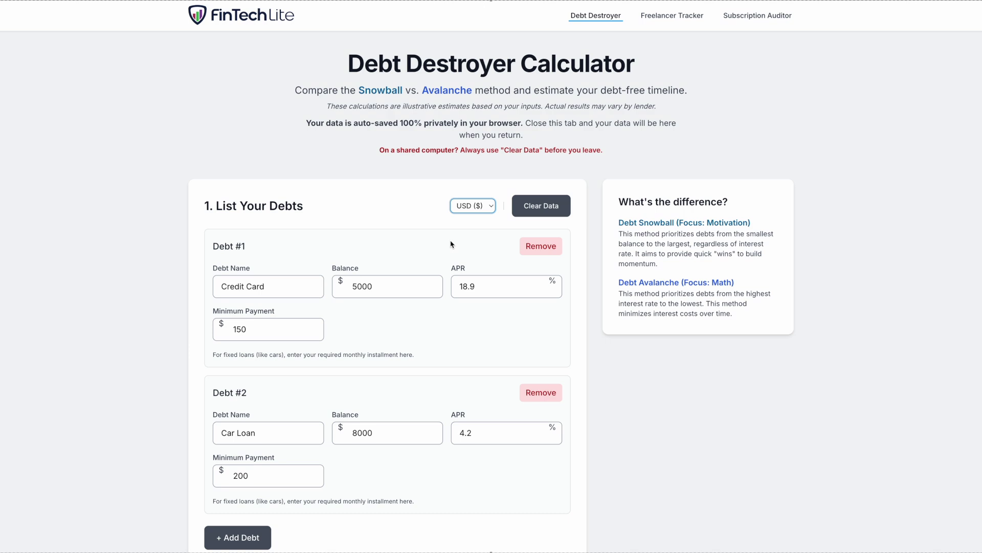
{"action": "left_click", "coordinate": [410, 214]}
- Clear all sample debt data from the calculator
{"action": "scroll", "coordinate": [414, 209], "scroll_direction": "down", "scroll_amount": 3}
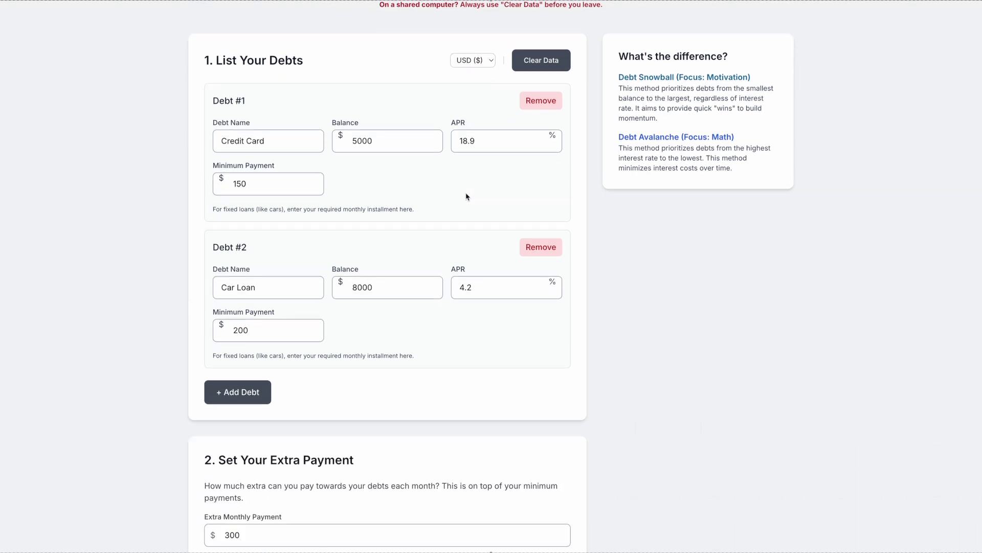
{"action": "left_click", "coordinate": [556, 62]}
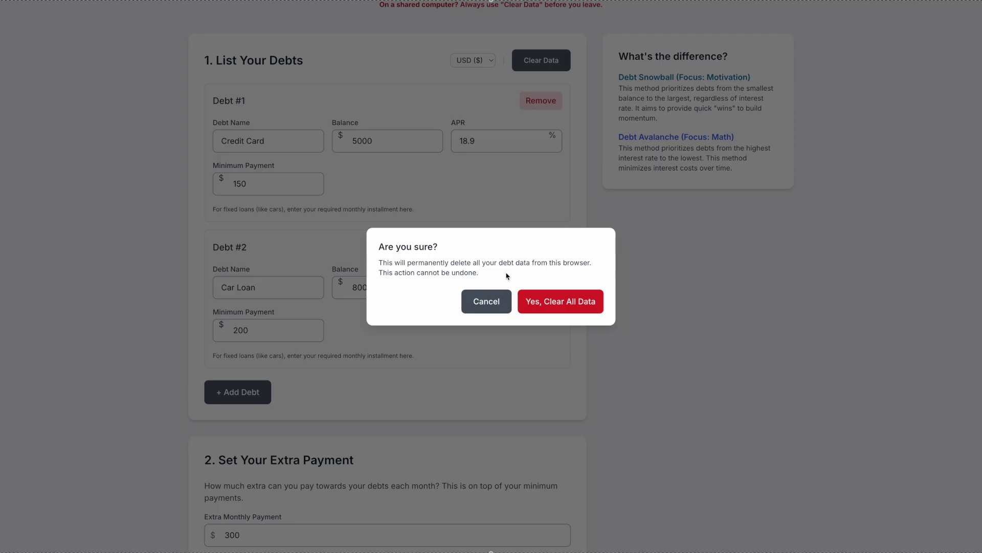
{"action": "left_click", "coordinate": [551, 295]}
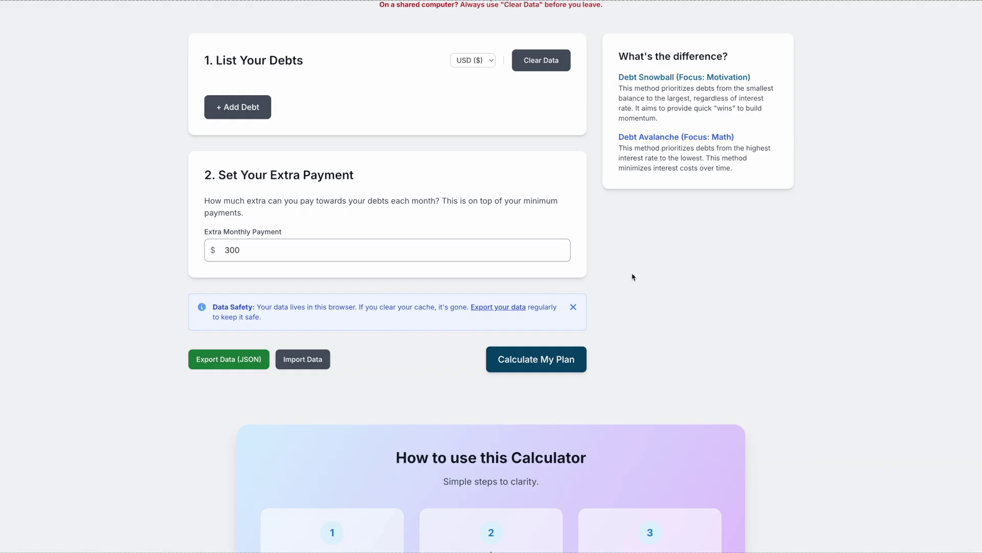
- Add a debt named "credit card" with a $2500 balance, 19.9% APR and a $100 minimum payment
{"action": "scroll", "coordinate": [633, 276], "scroll_direction": "up", "scroll_amount": 3}
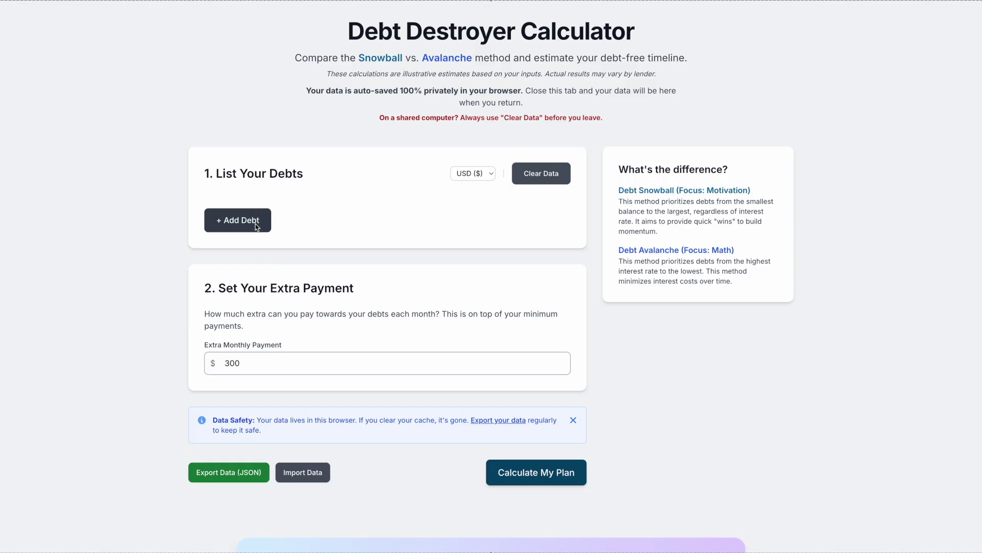
{"action": "left_click", "coordinate": [239, 221]}
{"action": "left_click", "coordinate": [266, 253]}
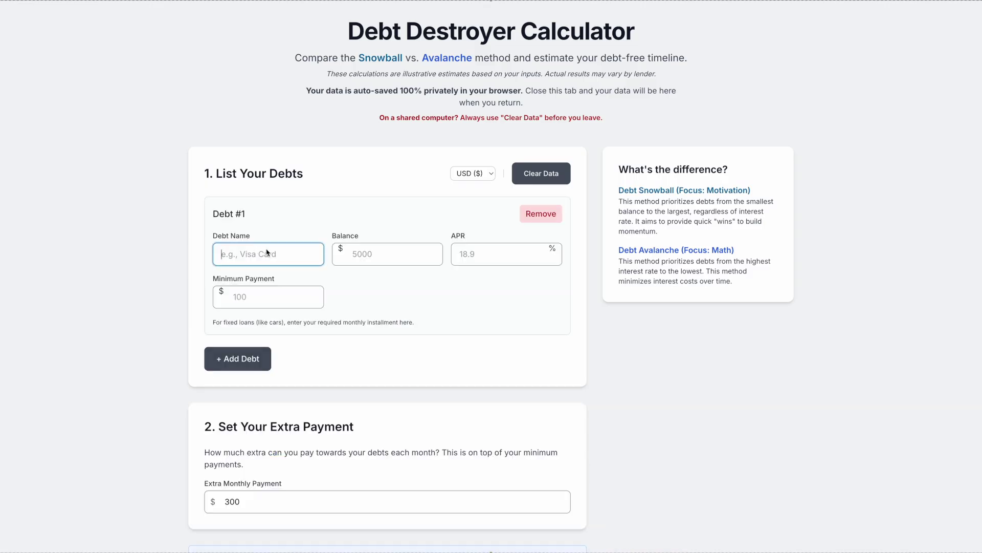
{"action": "type", "text": "credit card"}
{"action": "key", "text": "Tab"}
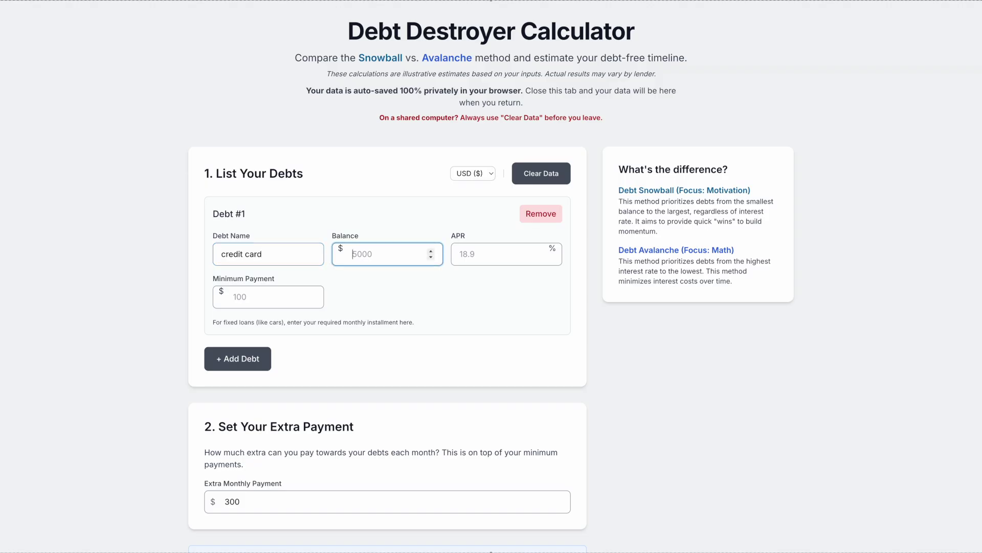
{"action": "type", "text": "2500"}
{"action": "key", "text": "Tab"}
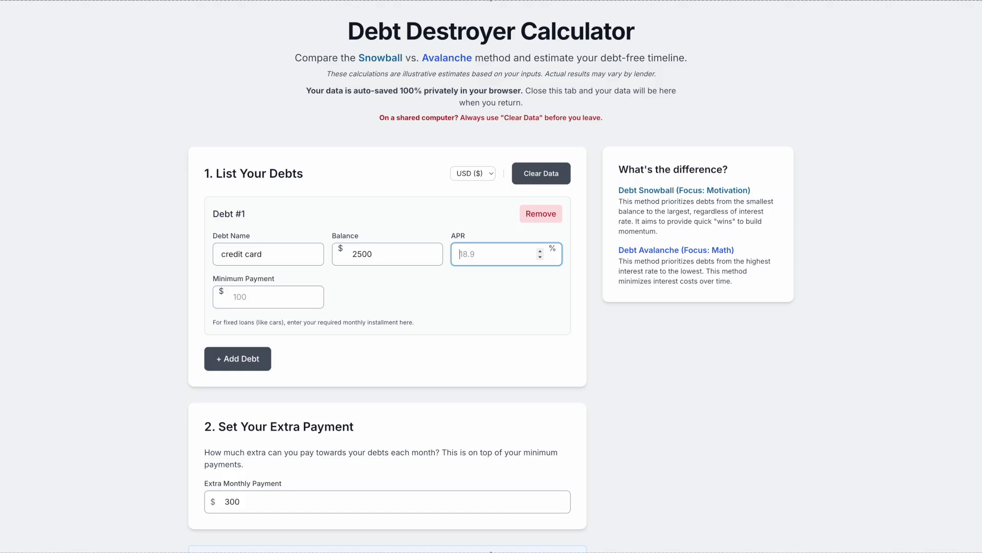
{"action": "type", "text": "19.9"}
{"action": "left_click", "coordinate": [268, 306]}
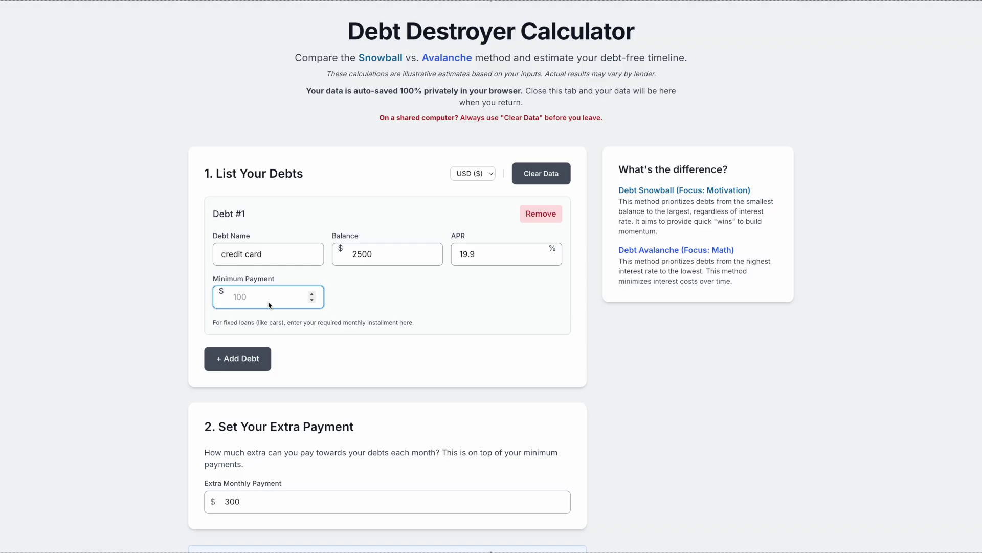
{"action": "type", "text": "100"}
- Add a second debt named "furniture loan" with a $2500 balance, 0% APR and a $50 minimum payment
{"action": "left_click", "coordinate": [235, 363]}
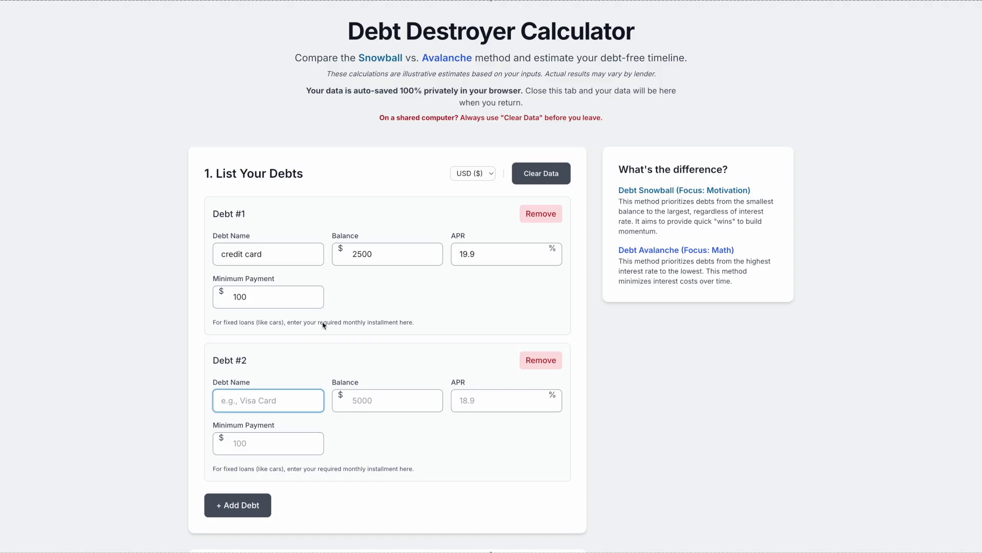
{"action": "type", "text": "furniture loan"}
{"action": "key", "text": "Tab"}
{"action": "type", "text": "2500"}
{"action": "key", "text": "Tab"}
{"action": "type", "text": "0"}
{"action": "key", "text": "Tab"}
{"action": "type", "text": "50"}
- Add a third debt named "car loan" with an $18000 balance, 6.5% APR and a $300 minimum payment
{"action": "scroll", "coordinate": [343, 319], "scroll_direction": "down", "scroll_amount": 2}
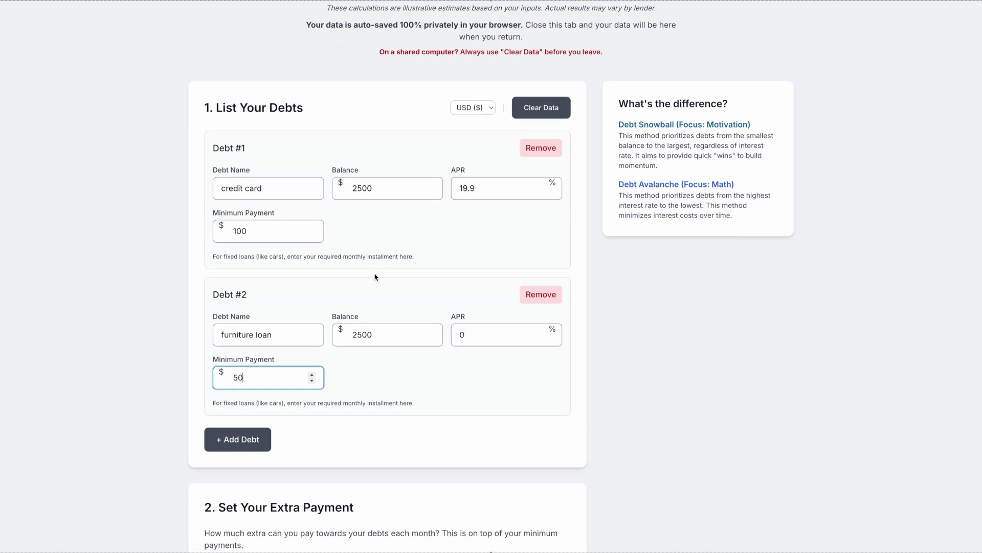
{"action": "left_click", "coordinate": [241, 404]}
{"action": "scroll", "coordinate": [363, 388], "scroll_direction": "down", "scroll_amount": 2}
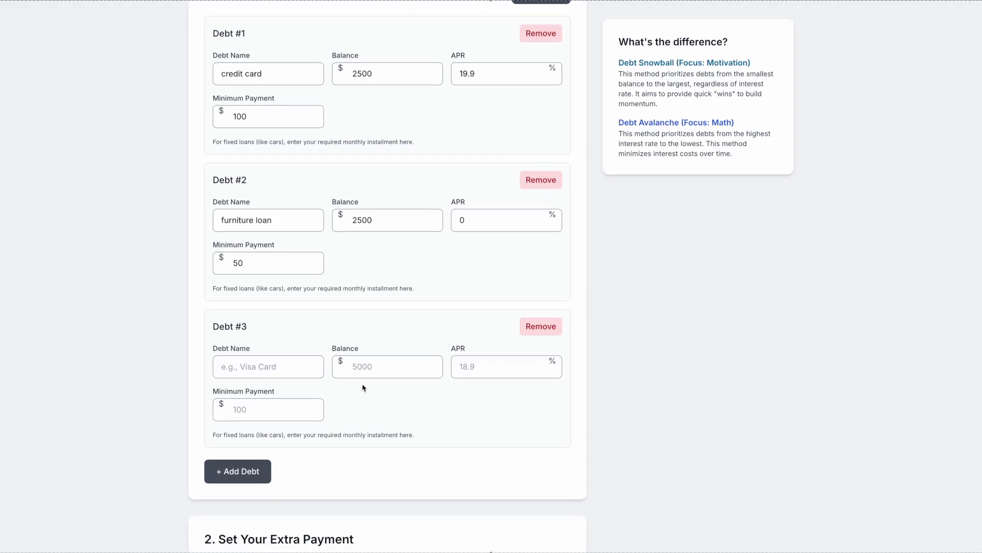
{"action": "left_click", "coordinate": [261, 343]}
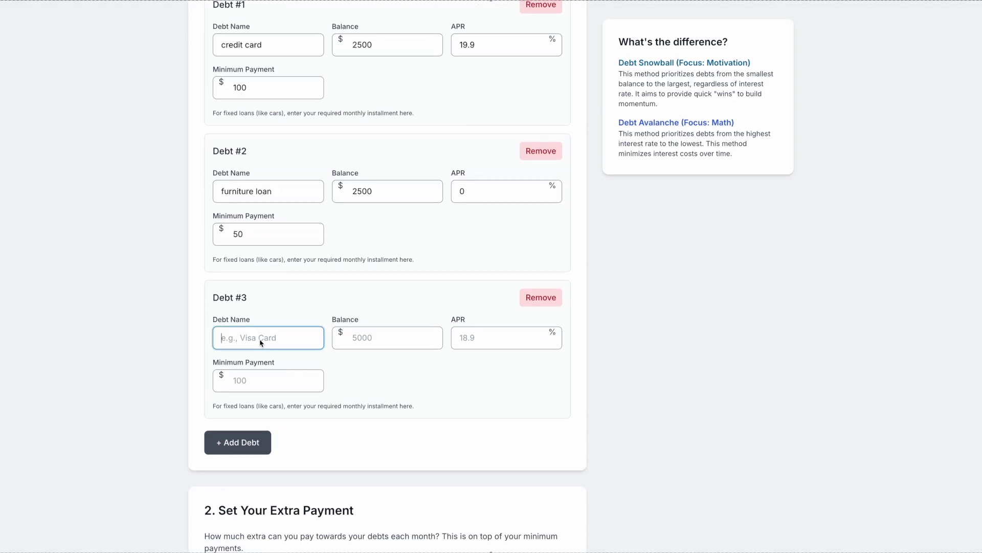
{"action": "type", "text": "car loan"}
{"action": "key", "text": "Tab"}
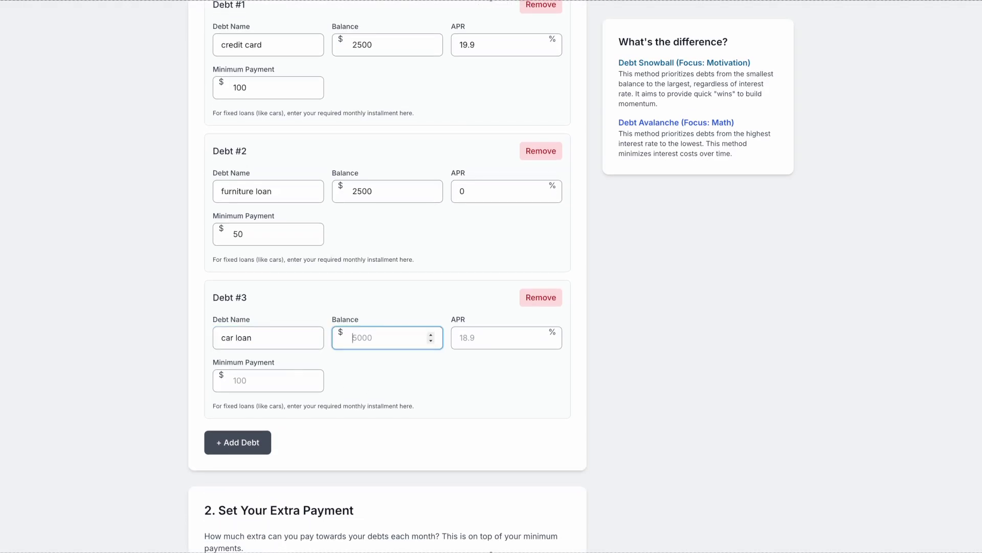
{"action": "type", "text": "18000"}
{"action": "key", "text": "Tab"}
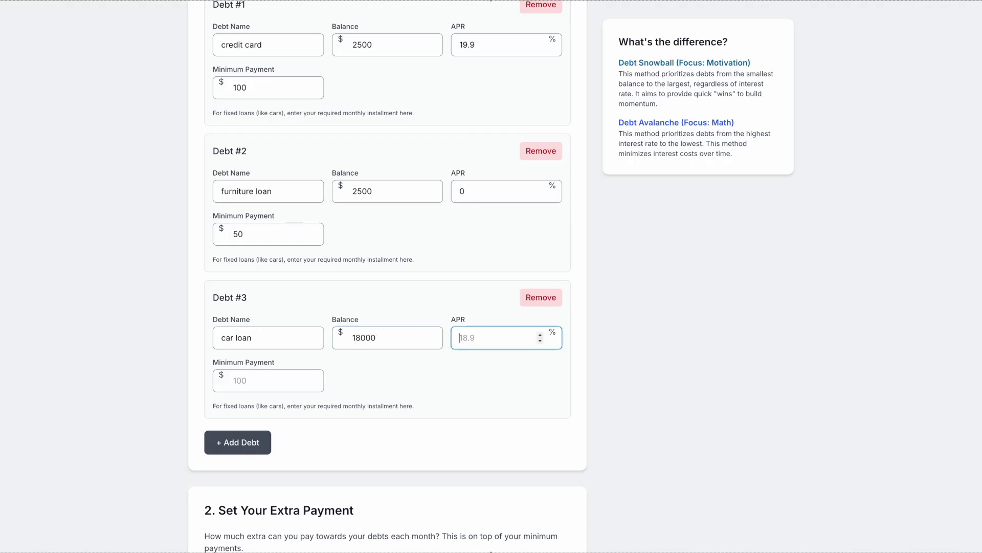
{"action": "type", "text": "6"}
{"action": "left_click", "coordinate": [241, 381]}
{"action": "type", "text": "300"}
{"action": "left_click", "coordinate": [614, 412]}
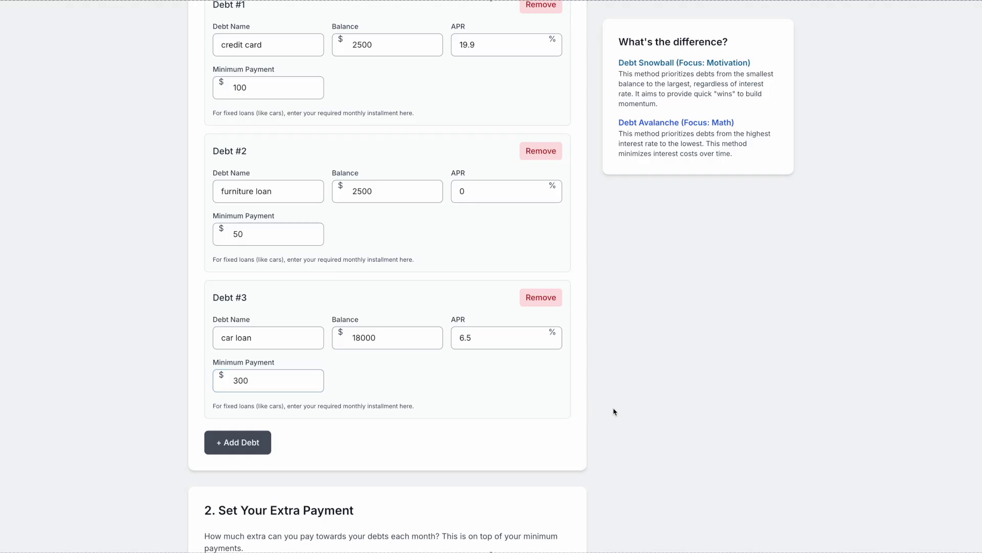
- Set the extra monthly payment to $501 and calculate the payoff plan
{"action": "scroll", "coordinate": [613, 412], "scroll_direction": "up", "scroll_amount": 2}
{"action": "scroll", "coordinate": [612, 411], "scroll_direction": "down", "scroll_amount": 5}
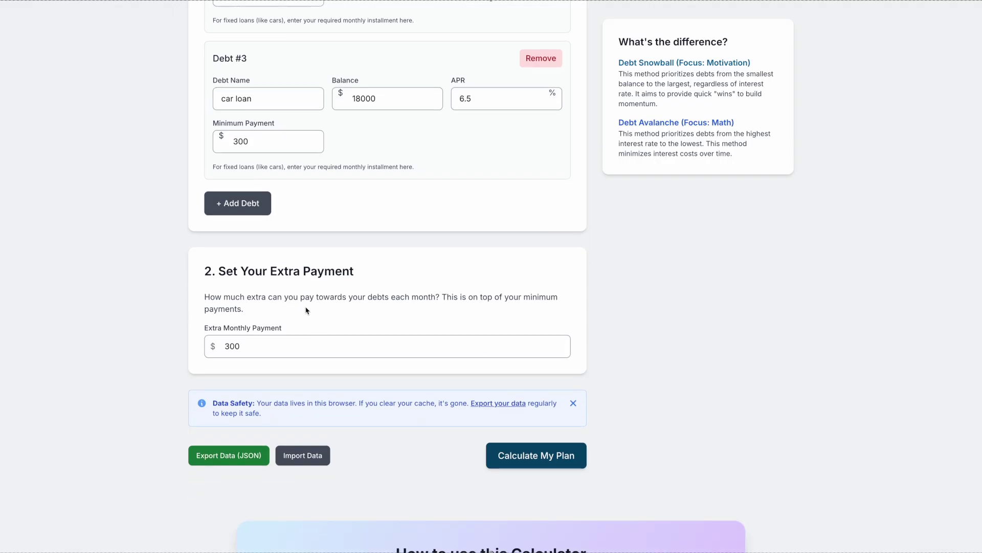
{"action": "scroll", "coordinate": [306, 310], "scroll_direction": "down", "scroll_amount": 1}
{"action": "left_click_drag", "start_coordinate": [248, 328], "coordinate": [221, 330]}
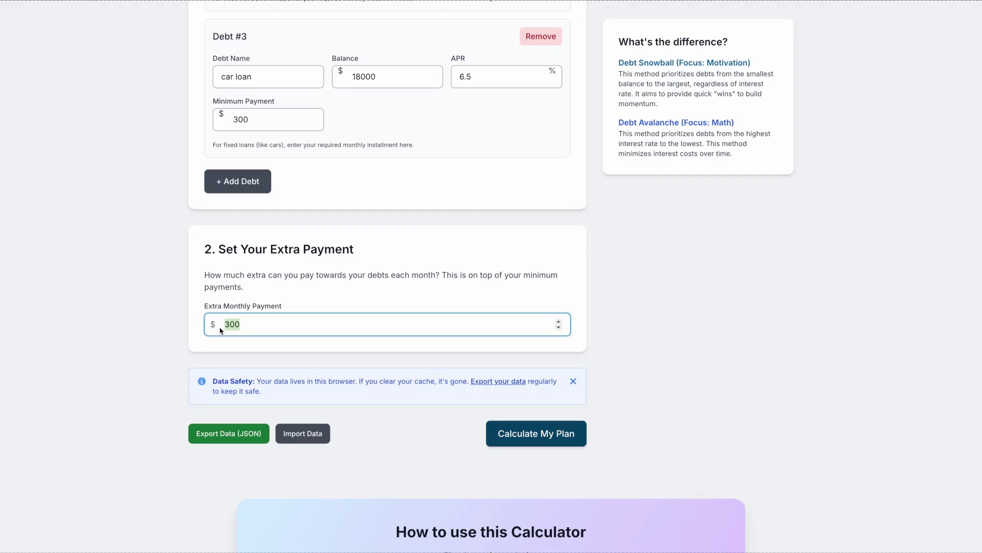
{"action": "type", "text": "500"}
{"action": "left_click", "coordinate": [642, 362]}
{"action": "scroll", "coordinate": [640, 361], "scroll_direction": "down", "scroll_amount": 5}
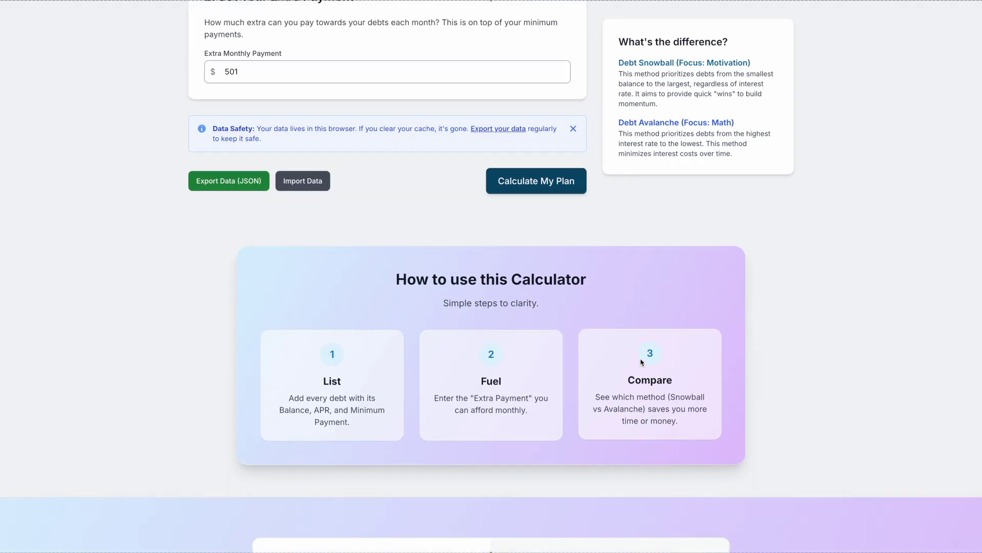
{"action": "left_click", "coordinate": [536, 182]}
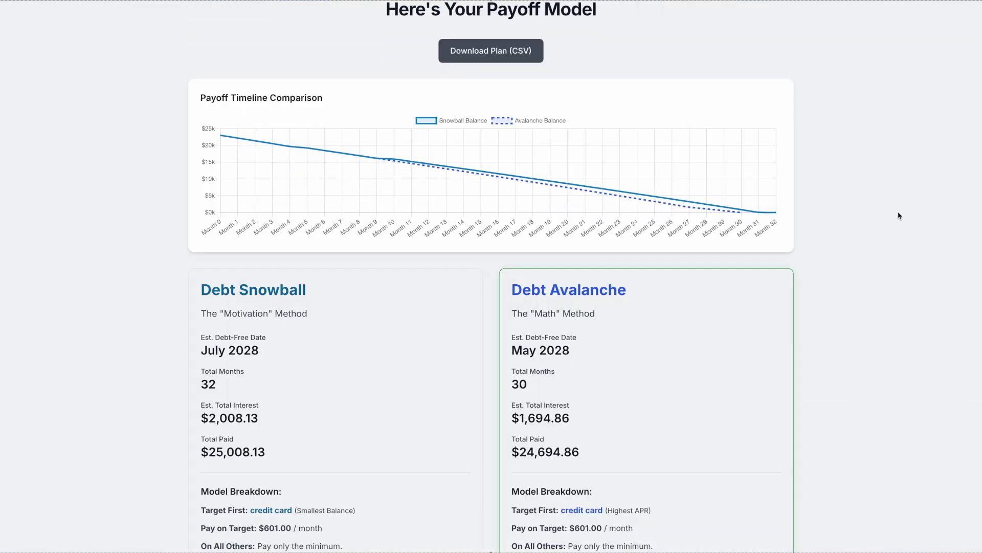
- Examine the payoff timeline, the Debt Snowball and Debt Avalanche results and the interest savings against the entered debts
{"action": "mouse_move", "coordinate": [429, 135]}
{"action": "scroll", "coordinate": [391, 267], "scroll_direction": "down", "scroll_amount": 3}
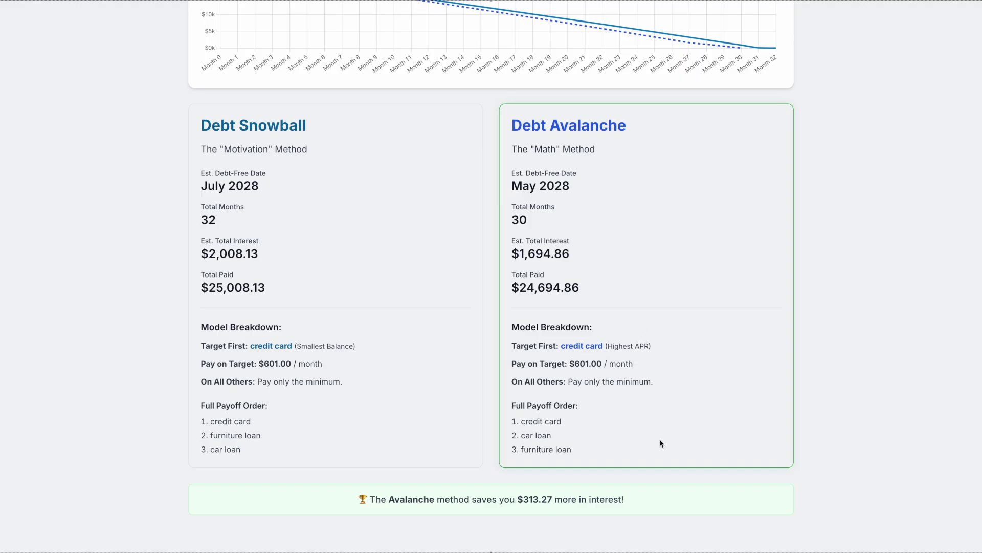
{"action": "scroll", "coordinate": [684, 450], "scroll_direction": "down", "scroll_amount": 2}
{"action": "left_click_drag", "start_coordinate": [692, 389], "coordinate": [318, 368]}
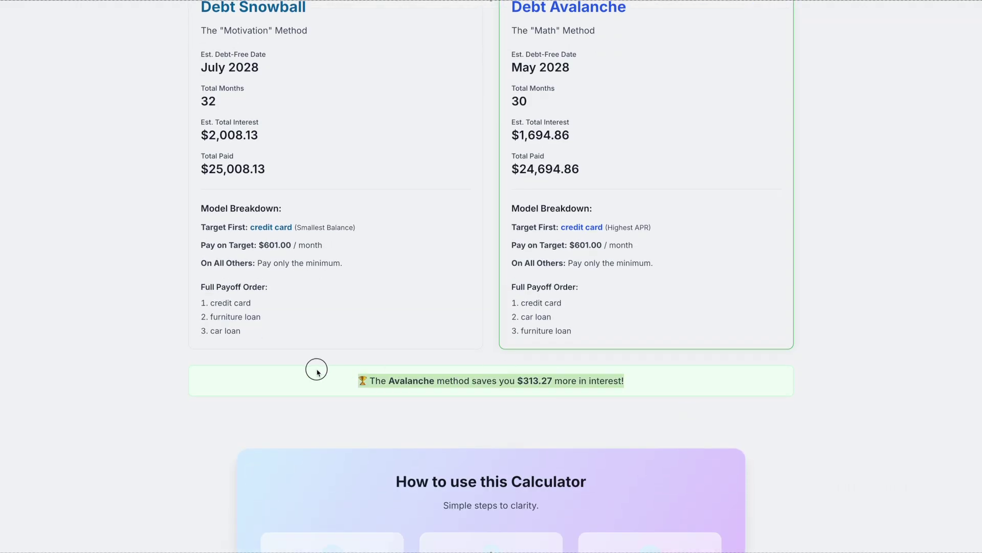
{"action": "left_click", "coordinate": [719, 405]}
{"action": "scroll", "coordinate": [721, 402], "scroll_direction": "up", "scroll_amount": 4}
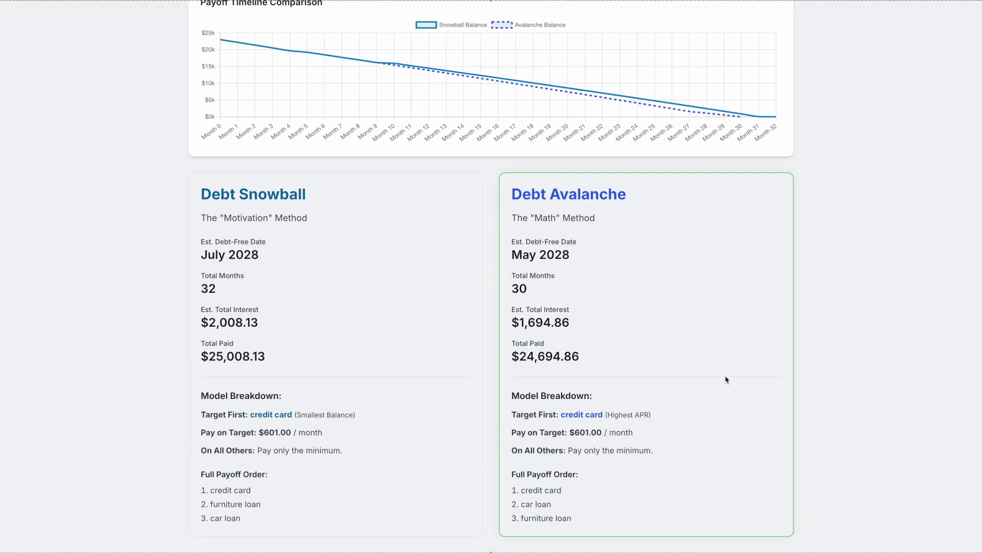
{"action": "scroll", "coordinate": [673, 291], "scroll_direction": "down", "scroll_amount": 1}
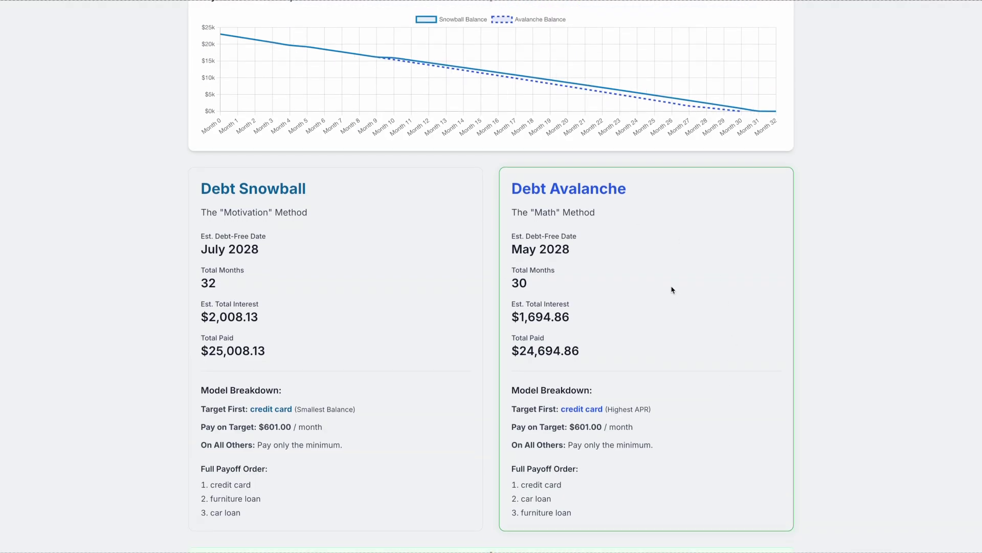
{"action": "scroll", "coordinate": [672, 291], "scroll_direction": "up", "scroll_amount": 15}
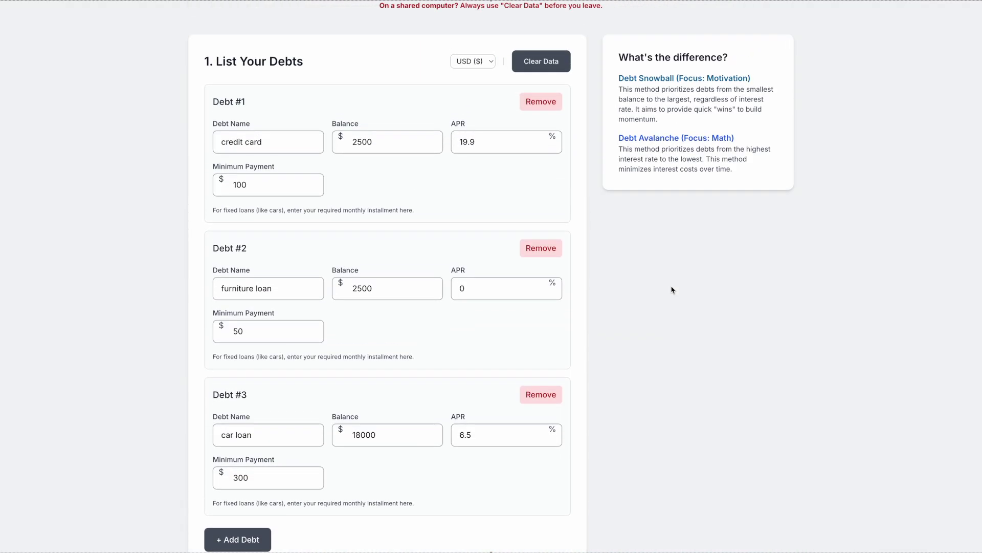
{"action": "scroll", "coordinate": [673, 290], "scroll_direction": "down", "scroll_amount": 7}
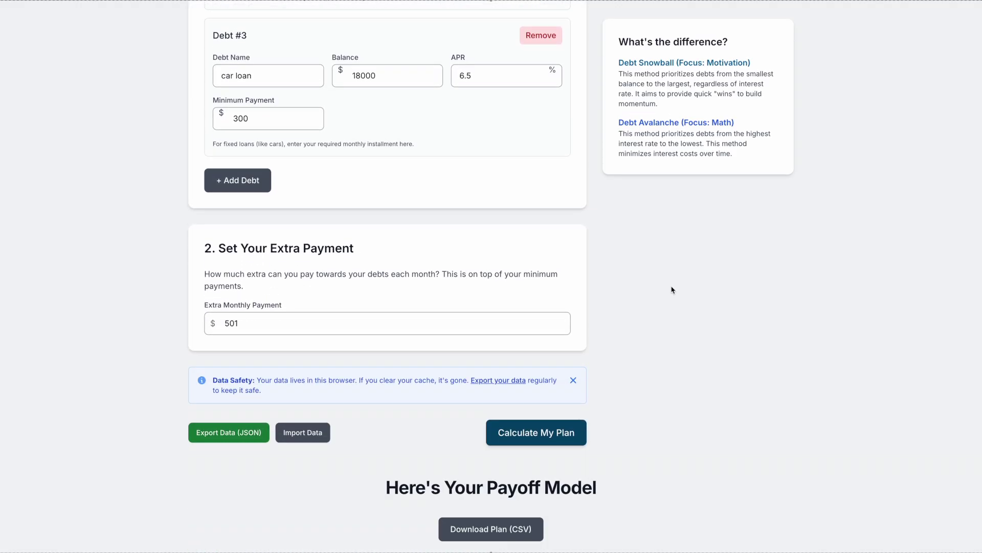
- Download the payoff plan as a CSV file
{"action": "scroll", "coordinate": [302, 441], "scroll_direction": "down", "scroll_amount": 3}
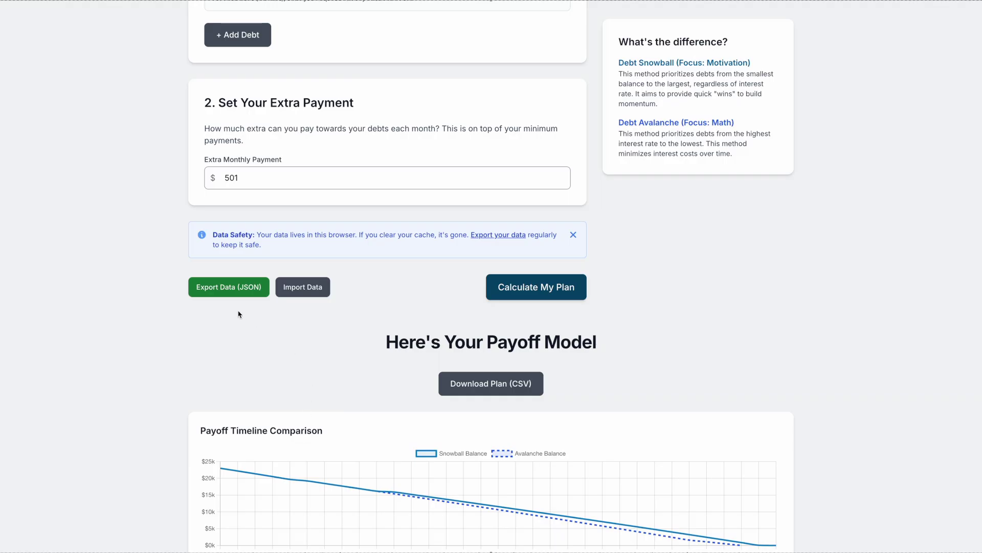
{"action": "scroll", "coordinate": [496, 433], "scroll_direction": "down", "scroll_amount": 3}
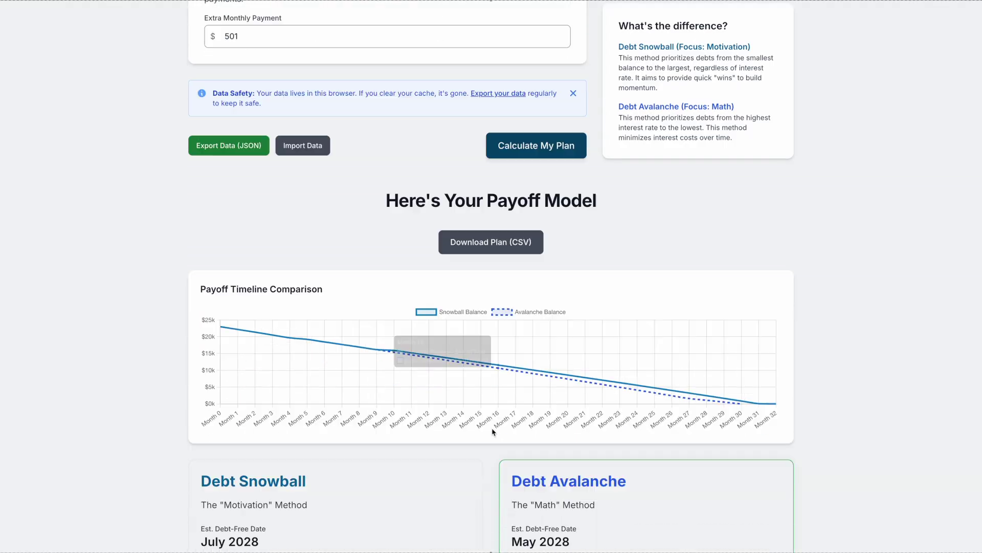
{"action": "left_click", "coordinate": [478, 244]}
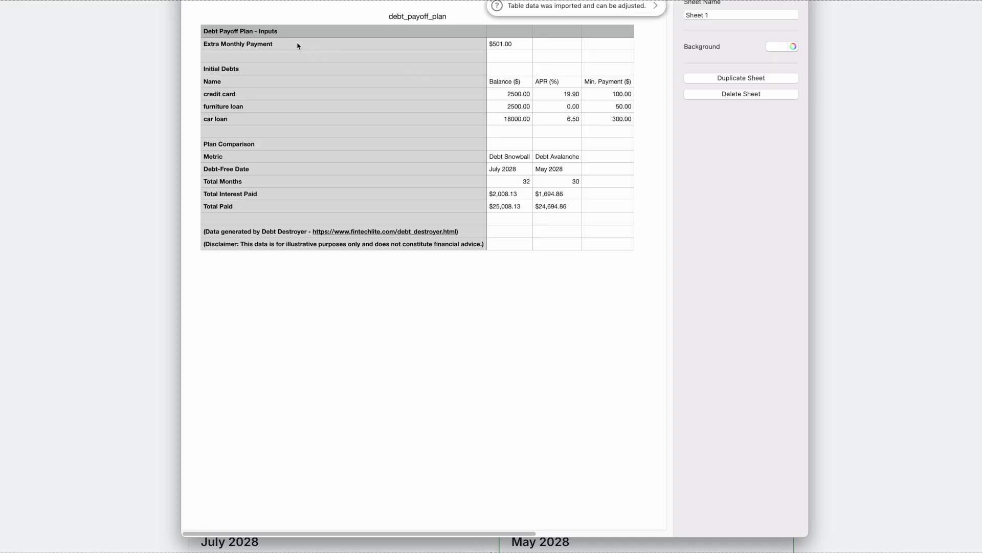
- Reposition the debt_payoff_plan spreadsheet window to expose the calculator, and compare the exported extra monthly payment with the calculator's entry
{"action": "left_click", "coordinate": [278, 32]}
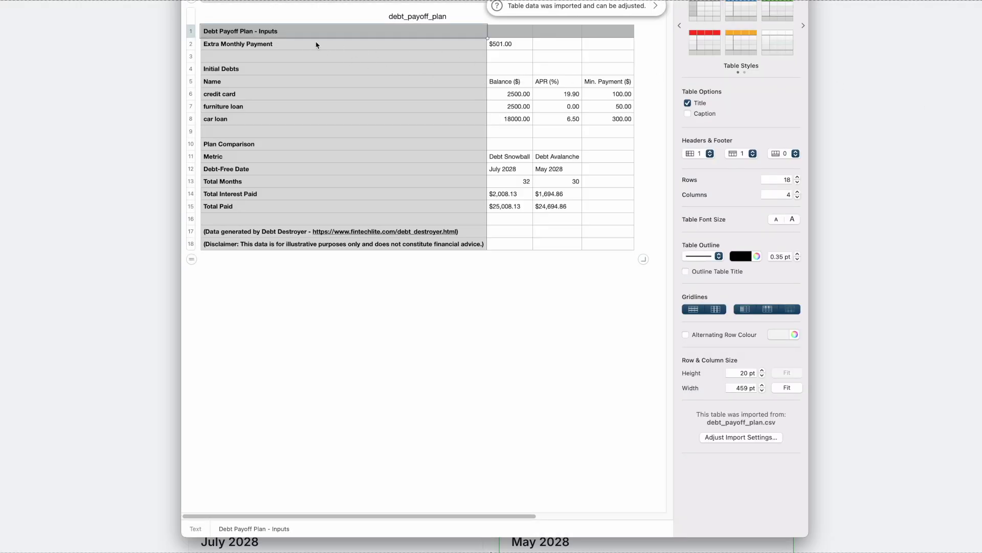
{"action": "left_click", "coordinate": [527, 47]}
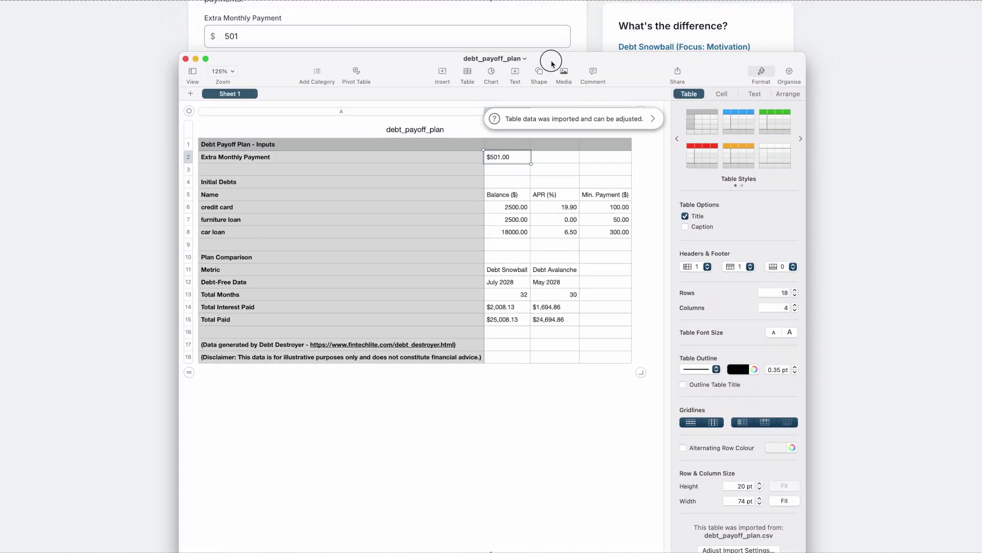
{"action": "left_click_drag", "start_coordinate": [552, 64], "coordinate": [556, 217]}
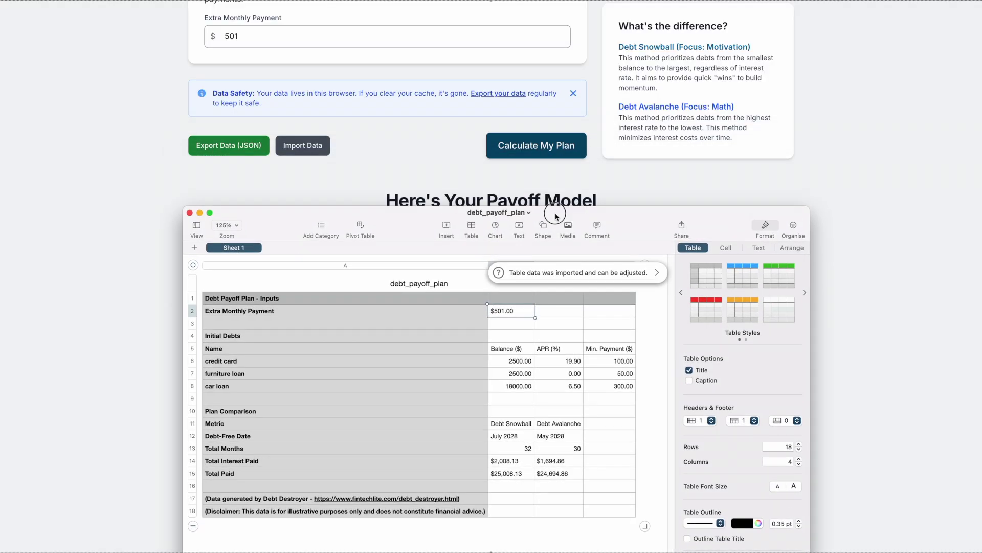
{"action": "scroll", "coordinate": [567, 115], "scroll_direction": "up", "scroll_amount": 10}
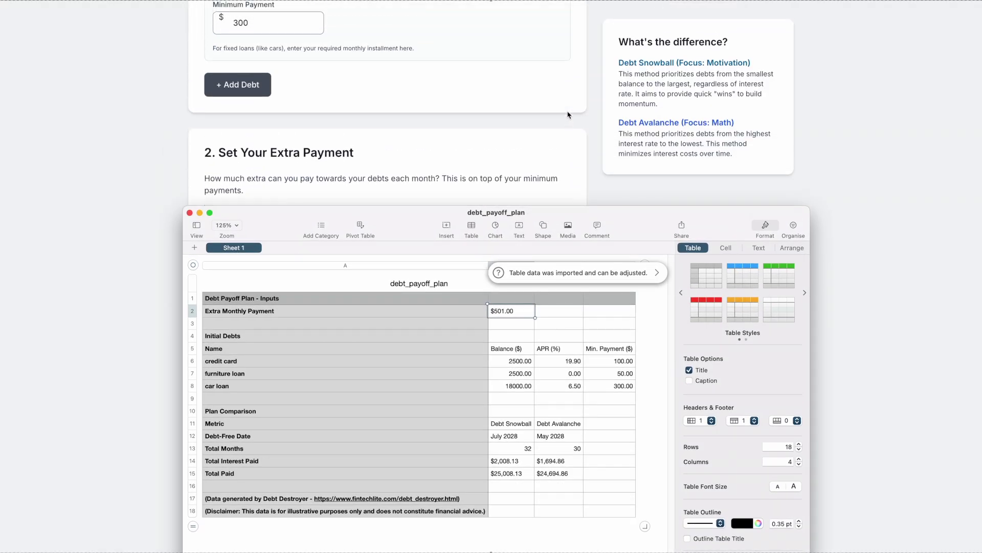
{"action": "scroll", "coordinate": [567, 114], "scroll_direction": "down", "scroll_amount": 5}
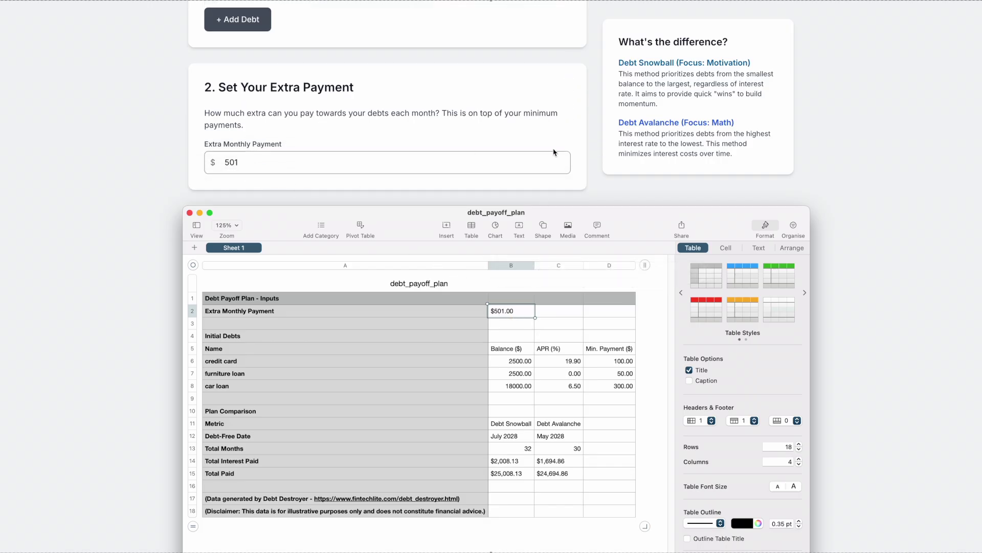
{"action": "scroll", "coordinate": [556, 144], "scroll_direction": "up", "scroll_amount": 5}
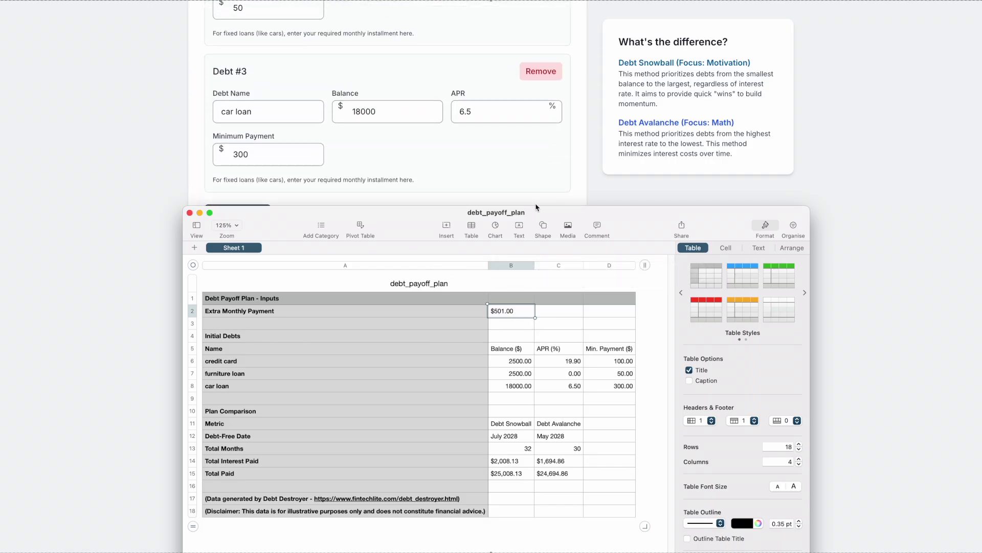
- Check the car loan, furniture loan and credit card rows in the spreadsheet against the debts listed in the calculator
{"action": "left_click", "coordinate": [224, 386]}
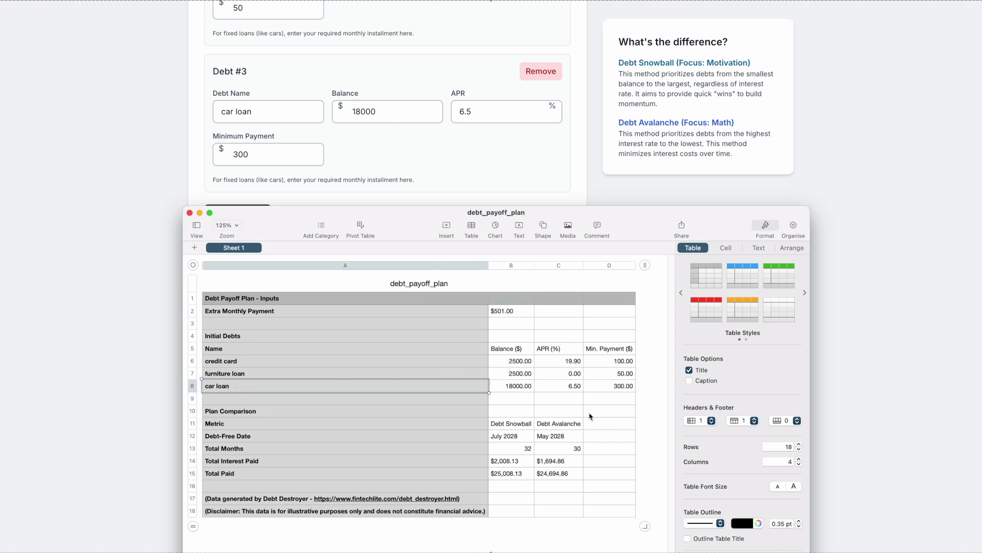
{"action": "left_click", "coordinate": [526, 387]}
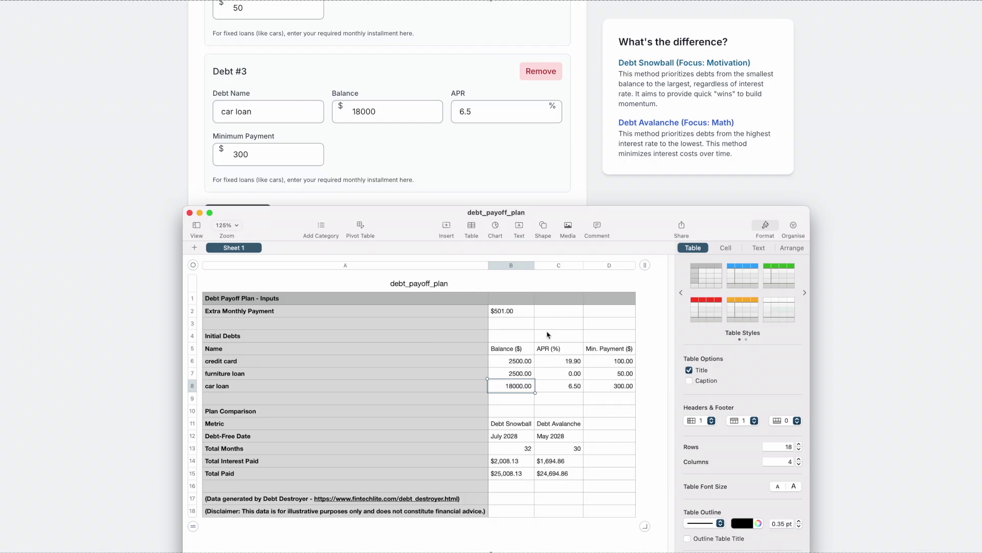
{"action": "left_click", "coordinate": [563, 384]}
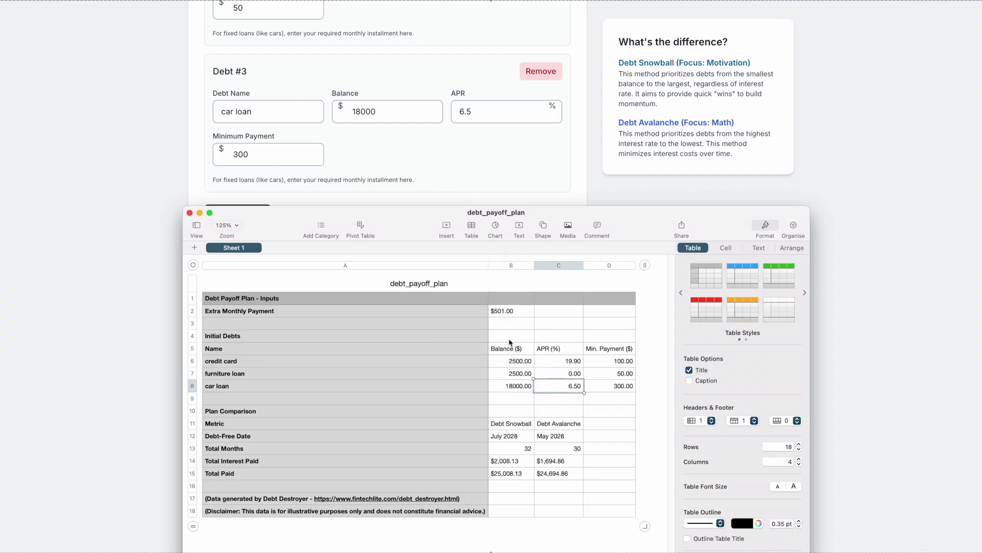
{"action": "double_click", "coordinate": [600, 387]}
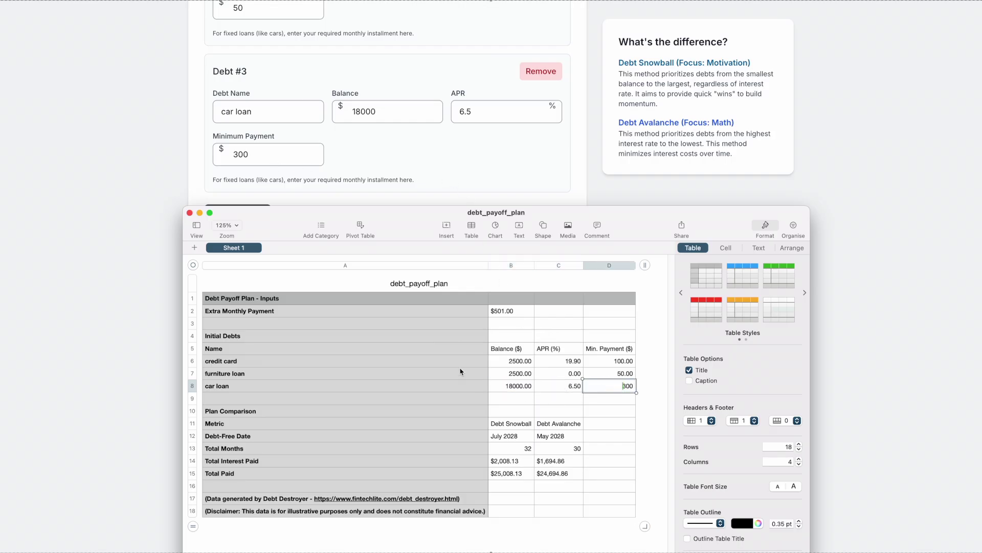
{"action": "left_click", "coordinate": [246, 372]}
{"action": "left_click", "coordinate": [247, 361]}
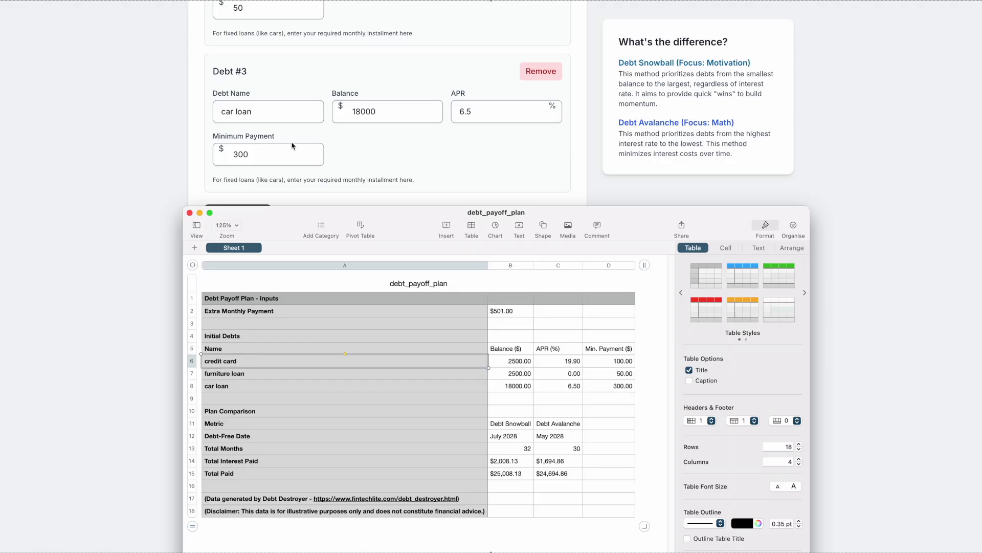
{"action": "scroll", "coordinate": [174, 128], "scroll_direction": "up", "scroll_amount": 3}
{"action": "scroll", "coordinate": [174, 128], "scroll_direction": "up", "scroll_amount": 3}
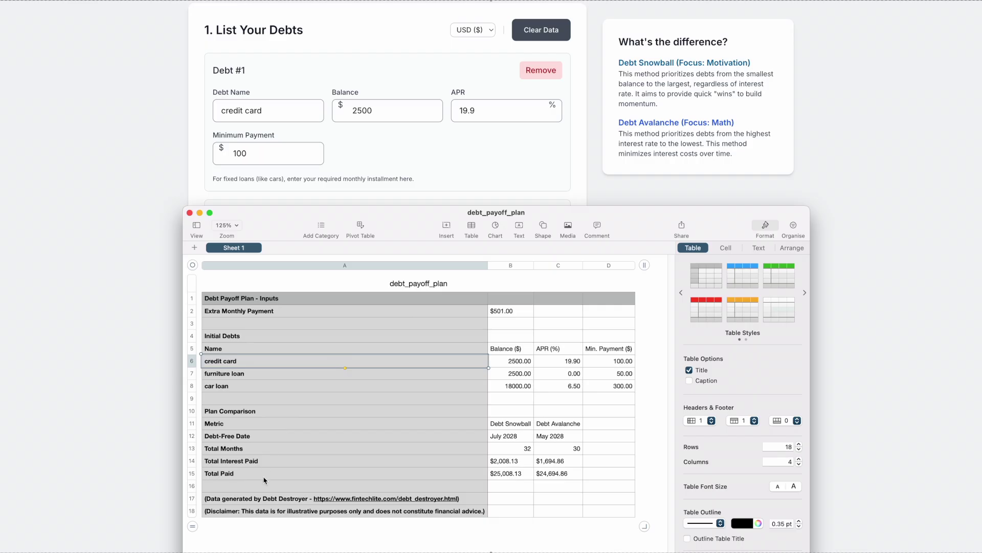
- Review the spreadsheet's Plan Comparison section for the Debt Snowball and Debt Avalanche methods
{"action": "left_click", "coordinate": [267, 412]}
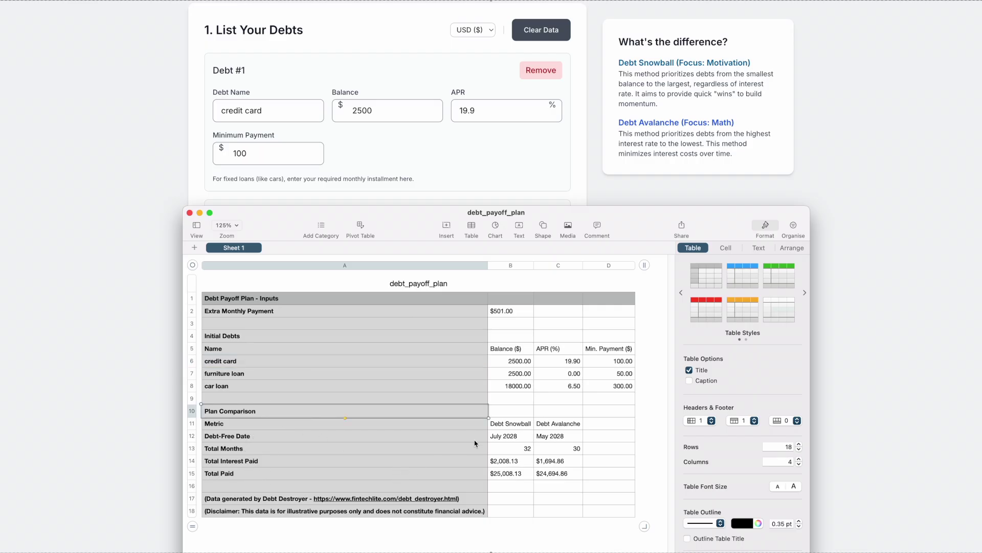
{"action": "left_click", "coordinate": [515, 428]}
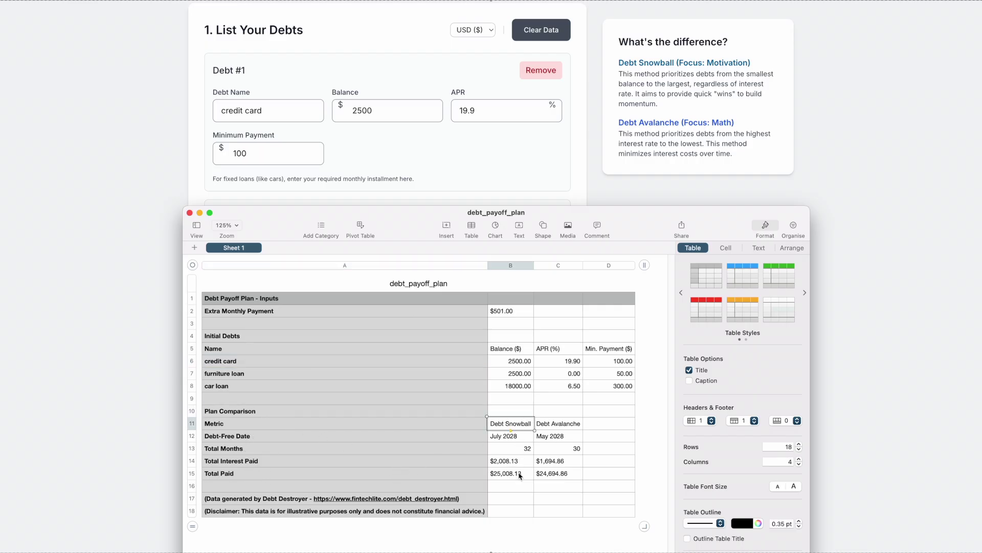
{"action": "left_click", "coordinate": [563, 424]}
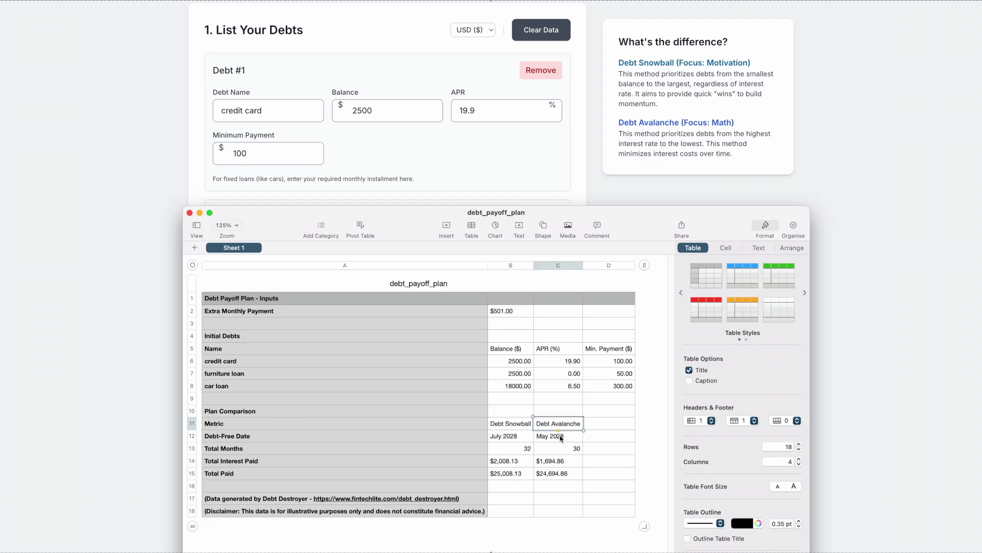
- Close the debt_payoff_plan spreadsheet and export the calculator's data as JSON
{"action": "left_click_drag", "start_coordinate": [637, 229], "coordinate": [627, 31]}
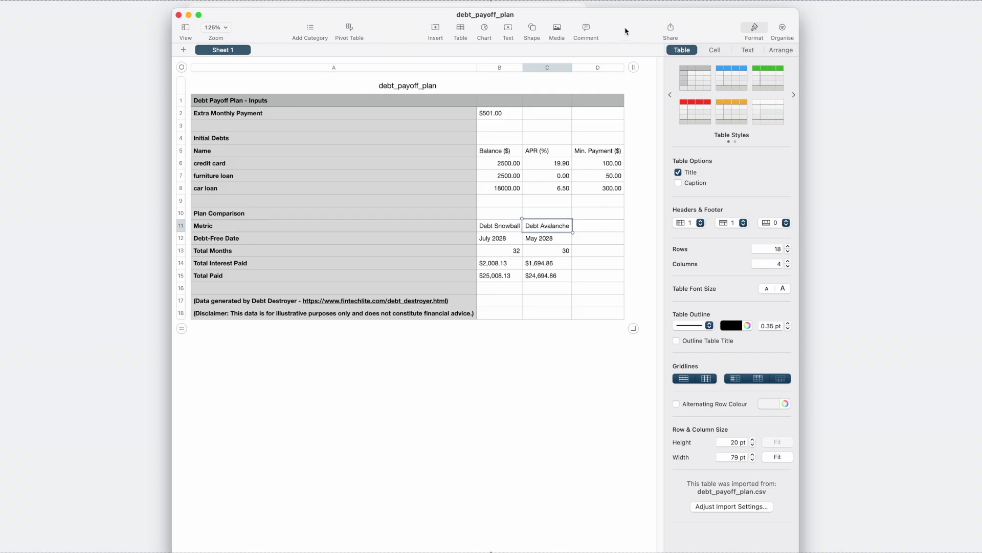
{"action": "left_click", "coordinate": [432, 380]}
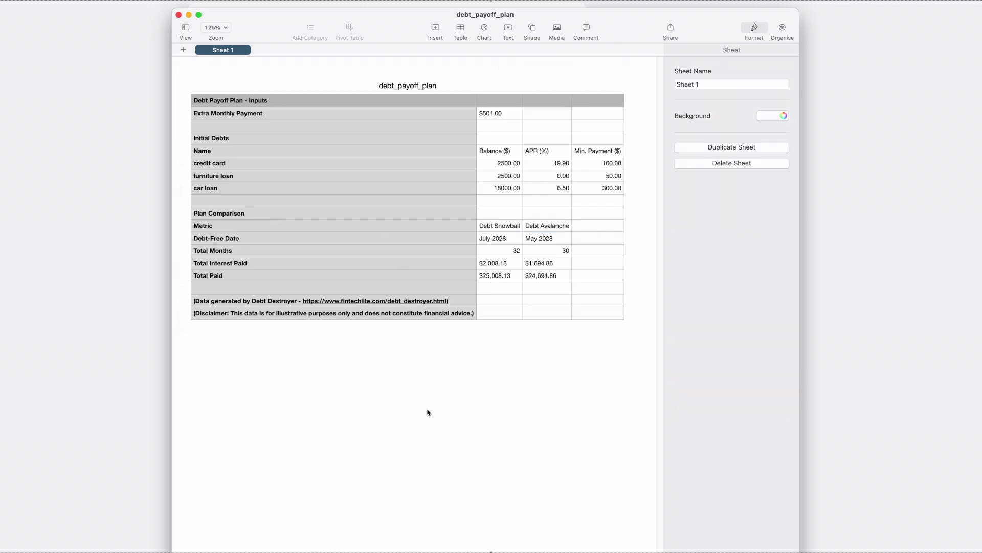
{"action": "left_click", "coordinate": [179, 15]}
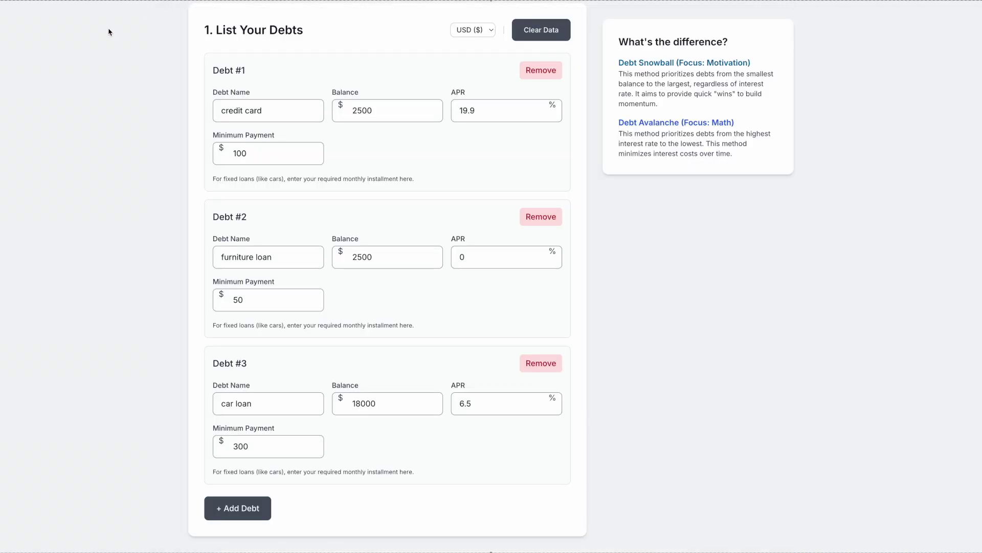
{"action": "scroll", "coordinate": [114, 120], "scroll_direction": "down", "scroll_amount": 12}
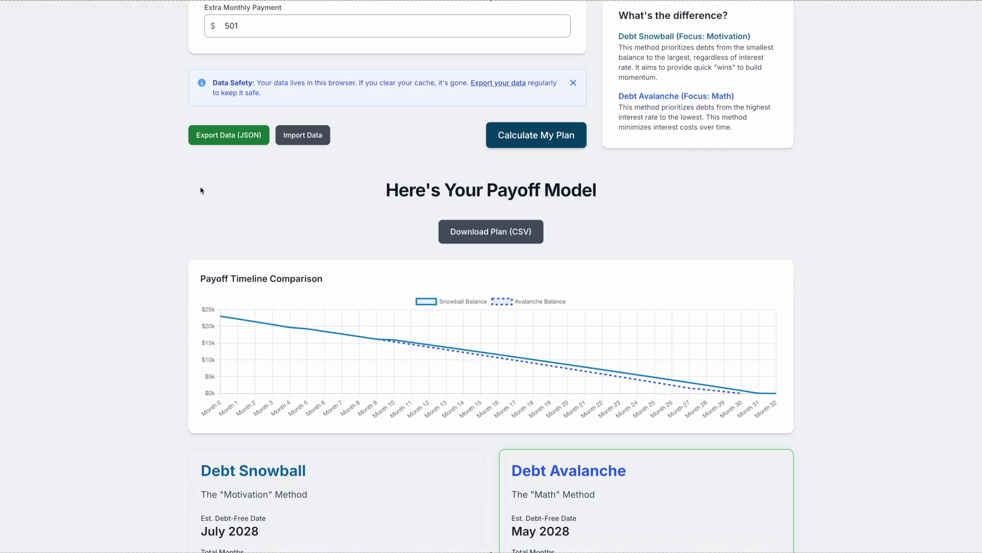
{"action": "left_click", "coordinate": [237, 136]}
- Clear all entered data from the Debt Destroyer Calculator and confirm the removal
{"action": "scroll", "coordinate": [751, 259], "scroll_direction": "up", "scroll_amount": 7}
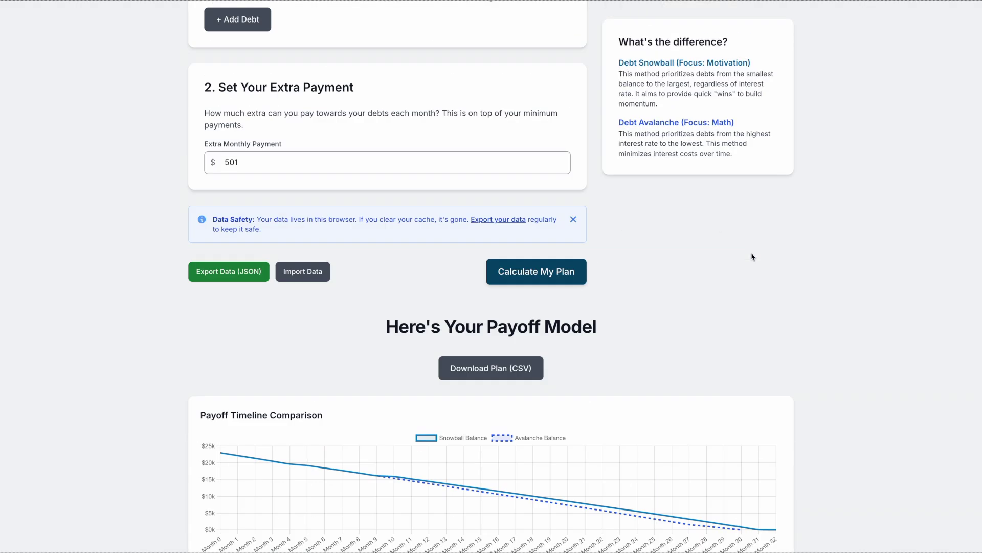
{"action": "scroll", "coordinate": [751, 256], "scroll_direction": "up", "scroll_amount": 9}
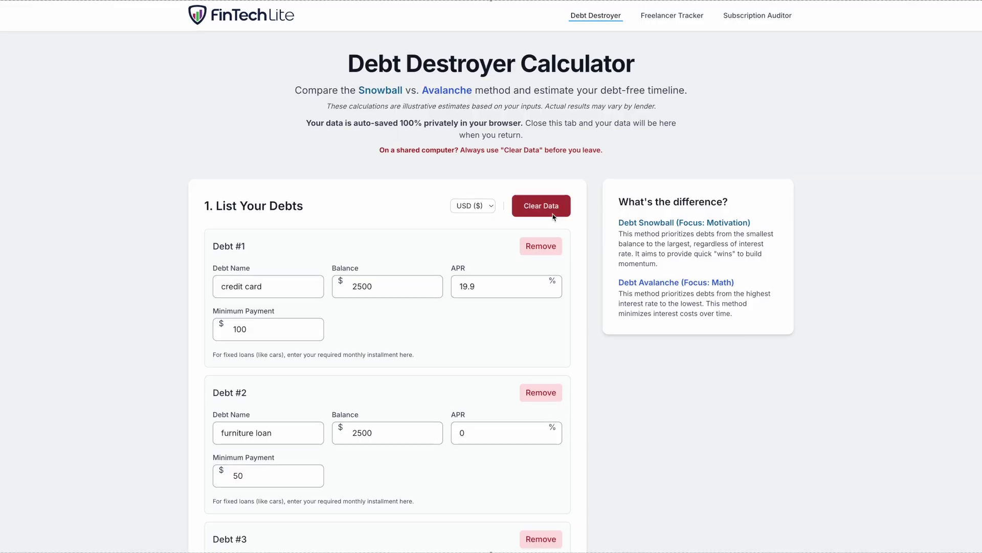
{"action": "left_click", "coordinate": [542, 205]}
{"action": "left_click", "coordinate": [565, 301]}
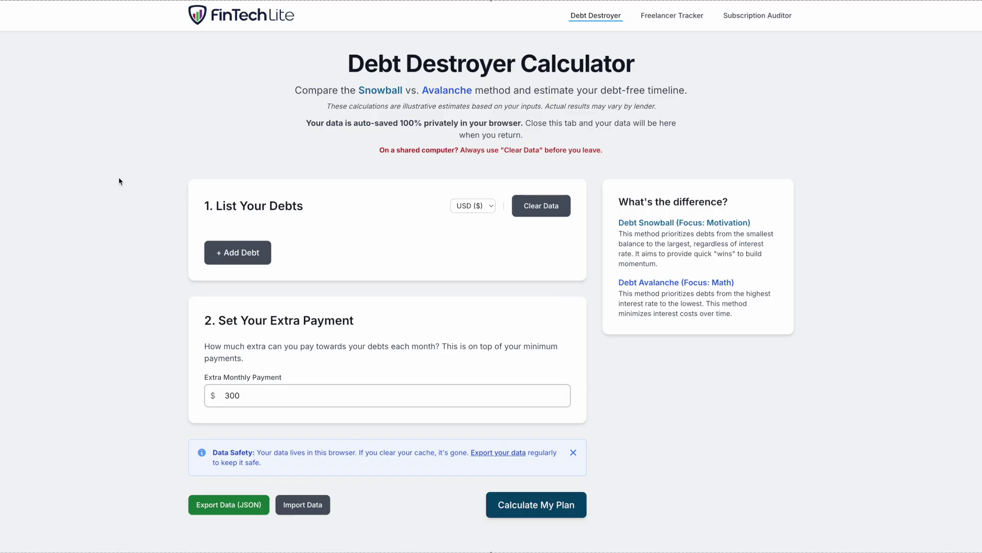
- Import the previously exported debt_destroyer JSON file from Downloads into the calculator and acknowledge the import
{"action": "left_click", "coordinate": [307, 503]}
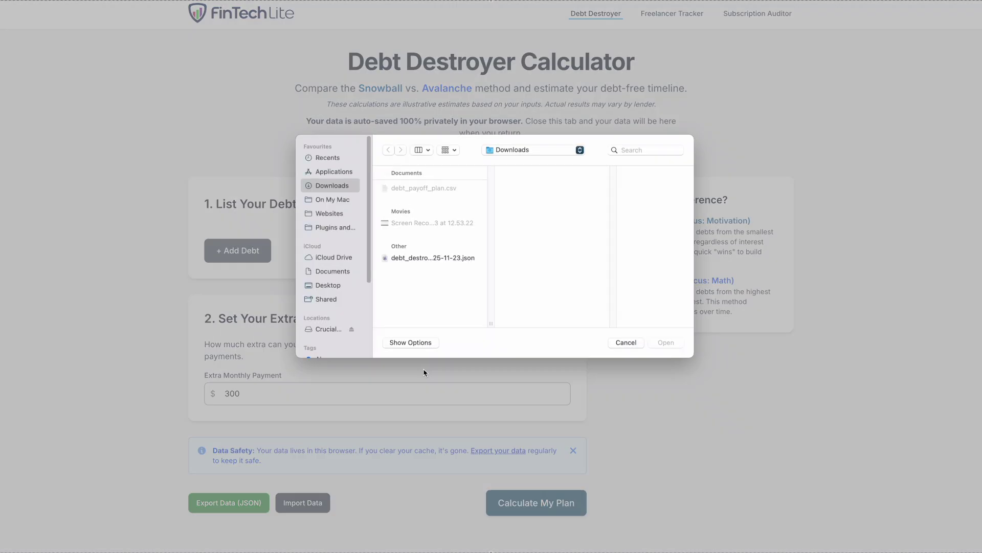
{"action": "double_click", "coordinate": [460, 259]}
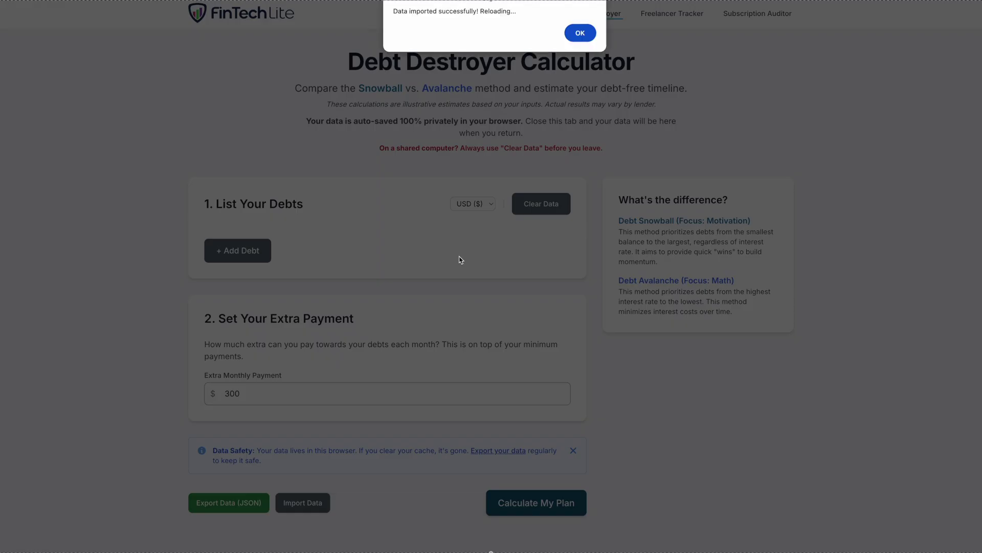
{"action": "left_click", "coordinate": [581, 35]}
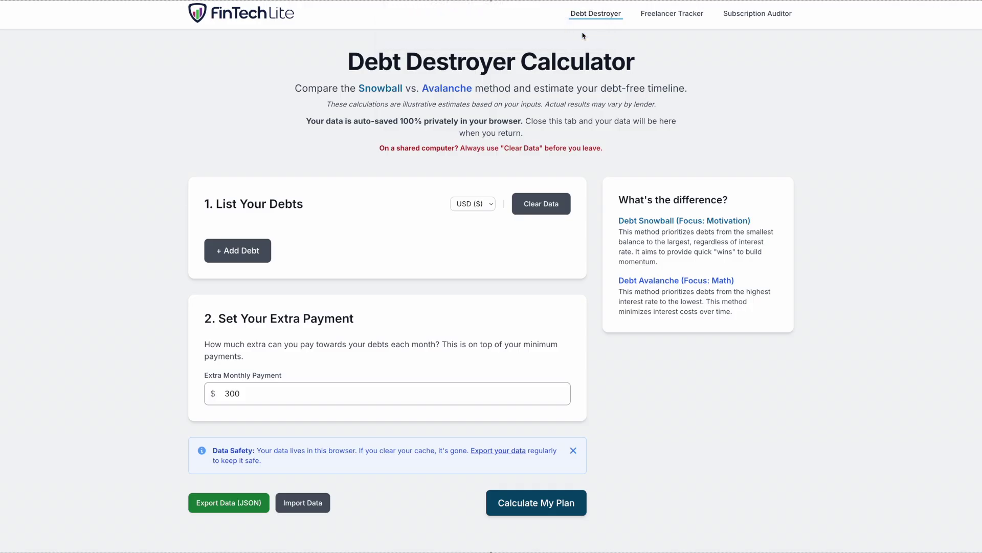
- Calculate the payoff plan from the restored debts and compare the Debt Snowball and Debt Avalanche results
{"action": "scroll", "coordinate": [715, 84], "scroll_direction": "down", "scroll_amount": 5}
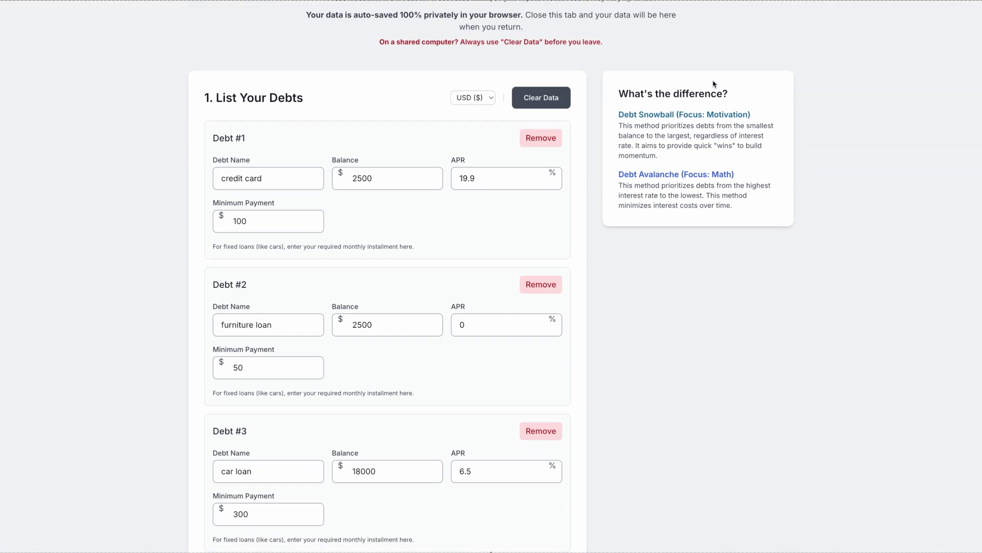
{"action": "scroll", "coordinate": [713, 80], "scroll_direction": "down", "scroll_amount": 9}
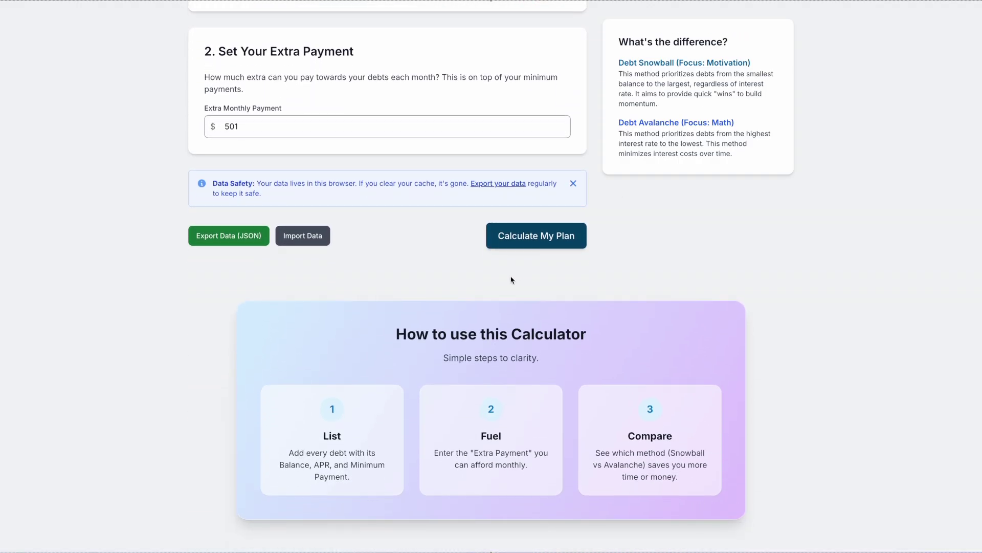
{"action": "left_click", "coordinate": [532, 240]}
{"action": "scroll", "coordinate": [836, 194], "scroll_direction": "down", "scroll_amount": 1}
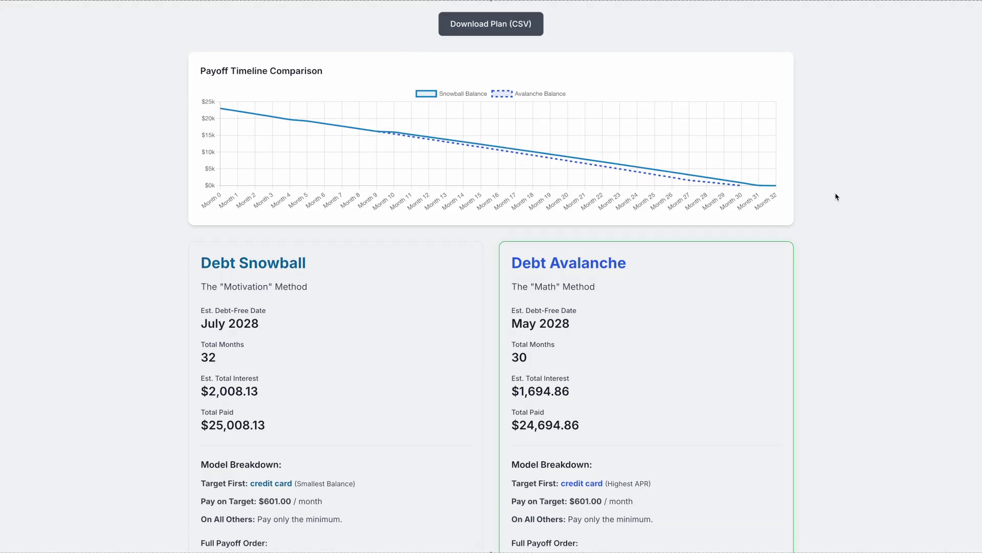
{"action": "scroll", "coordinate": [837, 196], "scroll_direction": "down", "scroll_amount": 5}
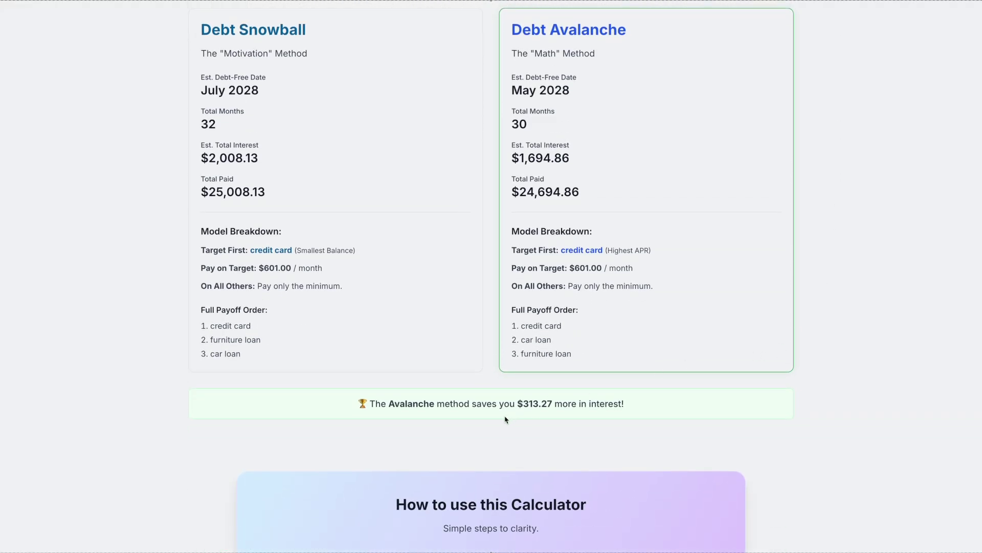
{"action": "scroll", "coordinate": [734, 268], "scroll_direction": "up", "scroll_amount": 3}
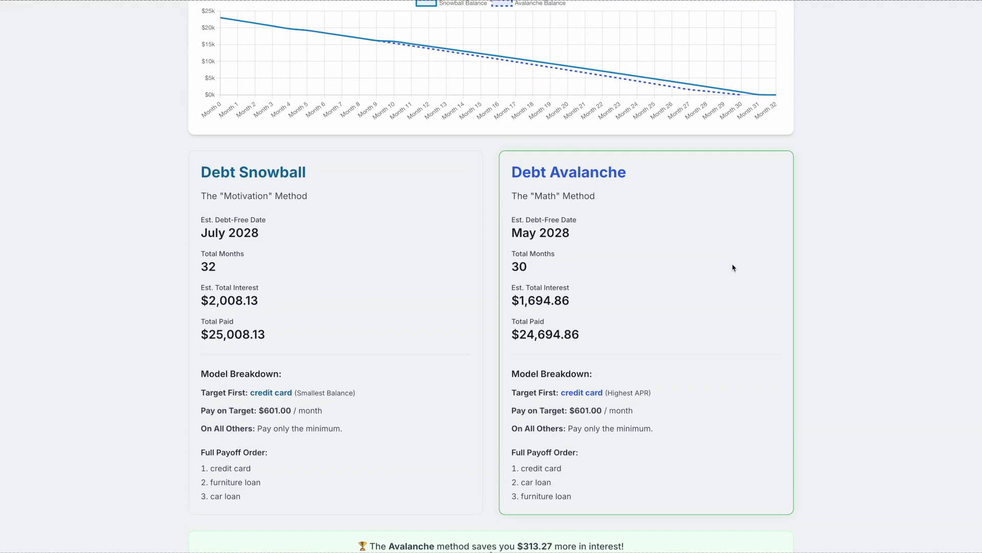
- Switch to the Freelancer Tracker and read through its sections, usage steps and the notes on what the tool is and is not
{"action": "scroll", "coordinate": [733, 267], "scroll_direction": "up", "scroll_amount": 12}
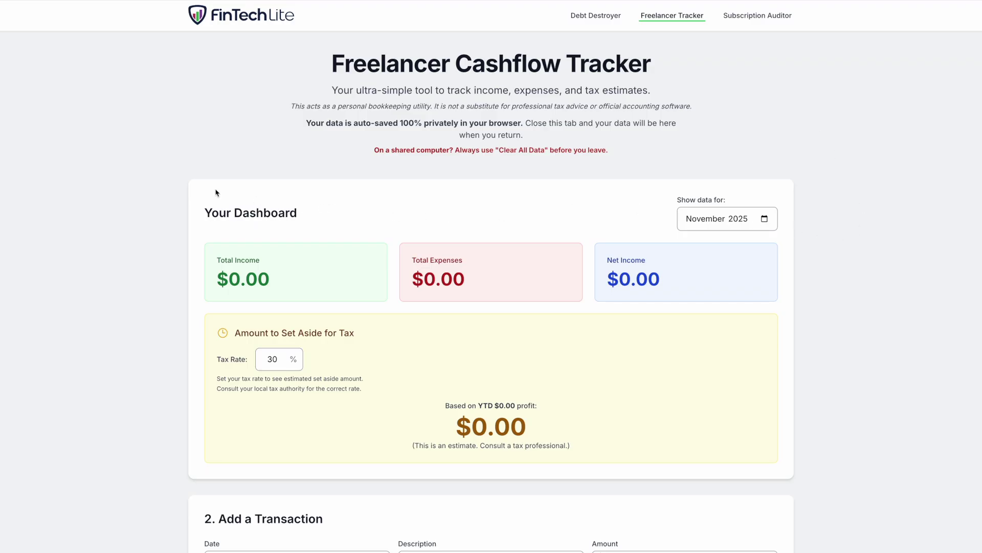
{"action": "scroll", "coordinate": [153, 182], "scroll_direction": "down", "scroll_amount": 7}
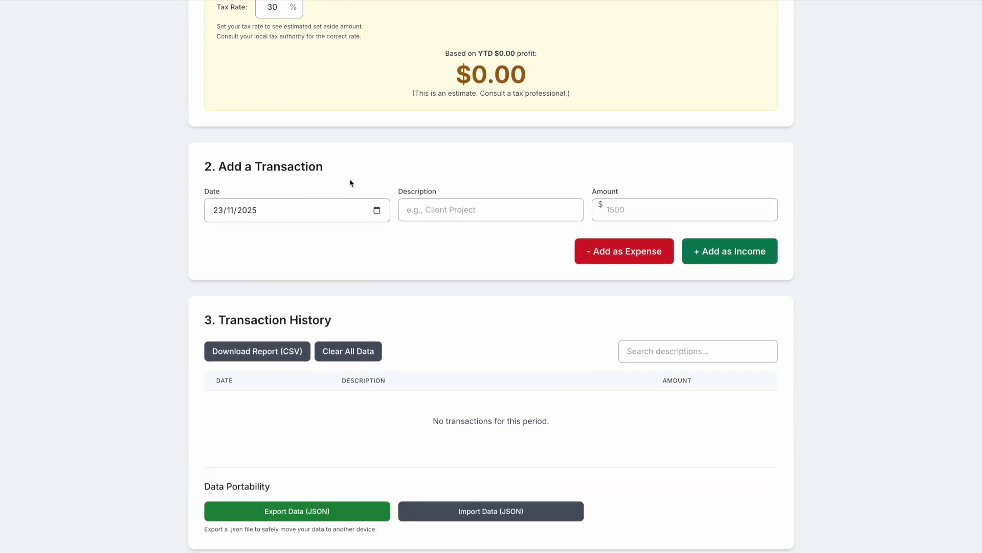
{"action": "scroll", "coordinate": [70, 233], "scroll_direction": "down", "scroll_amount": 2}
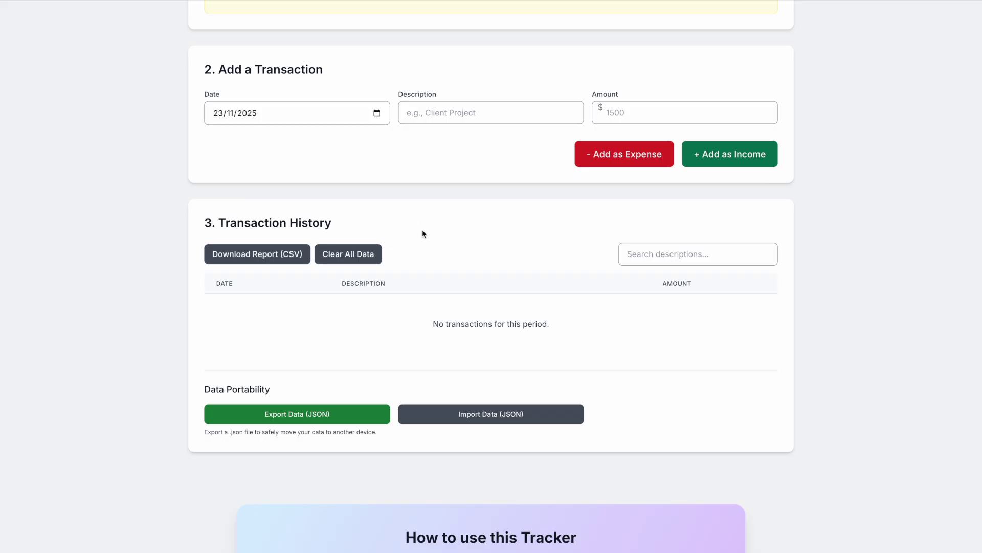
{"action": "scroll", "coordinate": [160, 236], "scroll_direction": "down", "scroll_amount": 8}
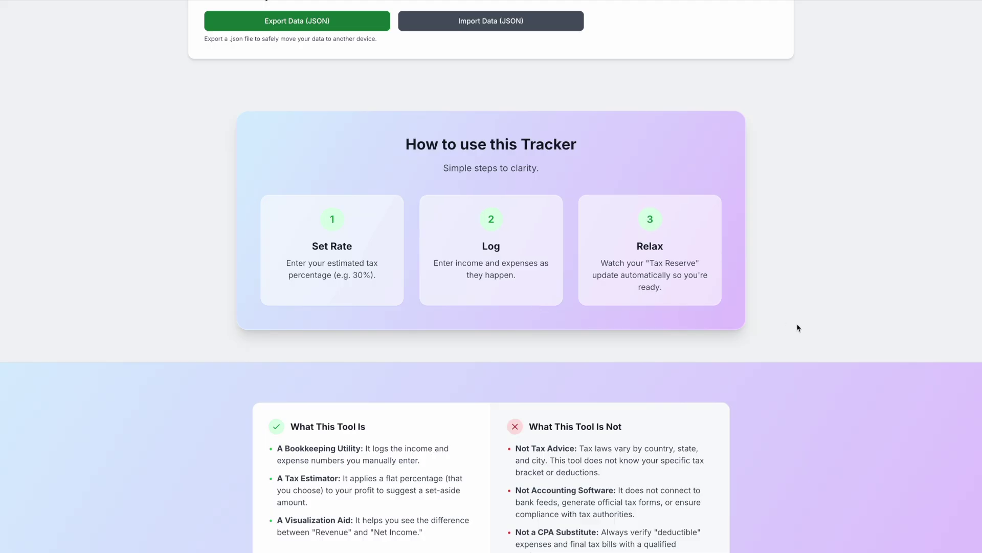
{"action": "scroll", "coordinate": [798, 328], "scroll_direction": "down", "scroll_amount": 3}
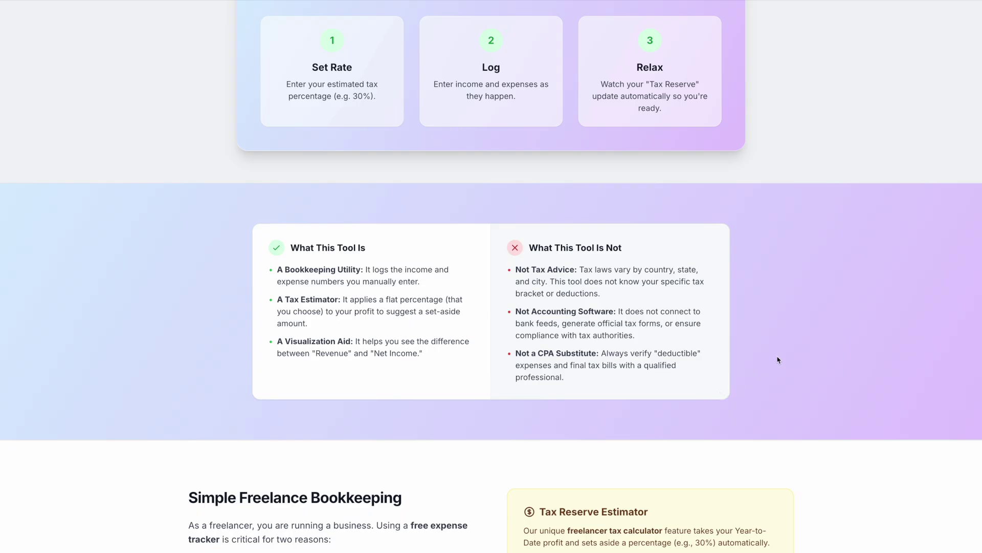
{"action": "scroll", "coordinate": [778, 360], "scroll_direction": "up", "scroll_amount": 10}
{"action": "scroll", "coordinate": [778, 360], "scroll_direction": "up", "scroll_amount": 11}
- Look over the tracker's tax set-aside area, transaction entry form, transaction history and data export options
{"action": "scroll", "coordinate": [778, 360], "scroll_direction": "down", "scroll_amount": 2}
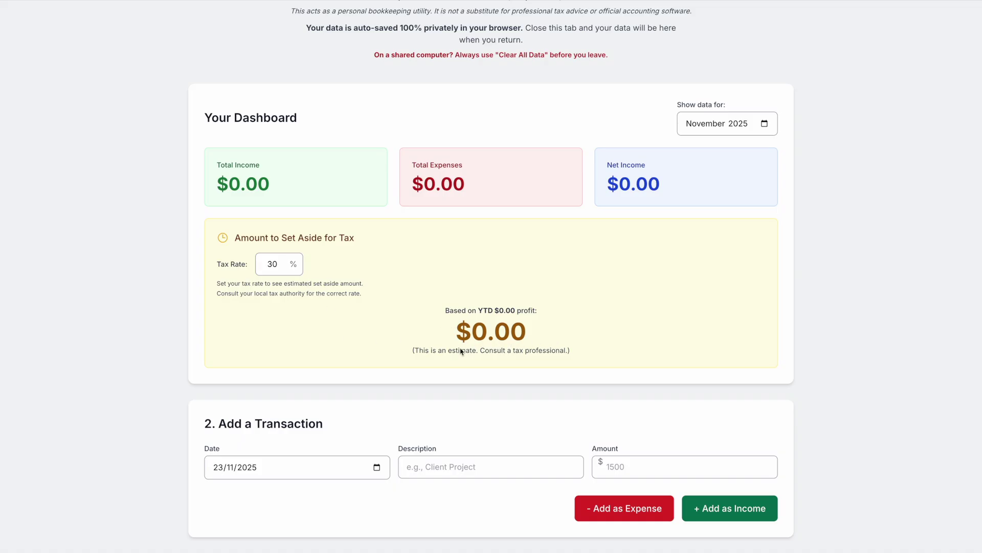
{"action": "scroll", "coordinate": [483, 308], "scroll_direction": "down", "scroll_amount": 4}
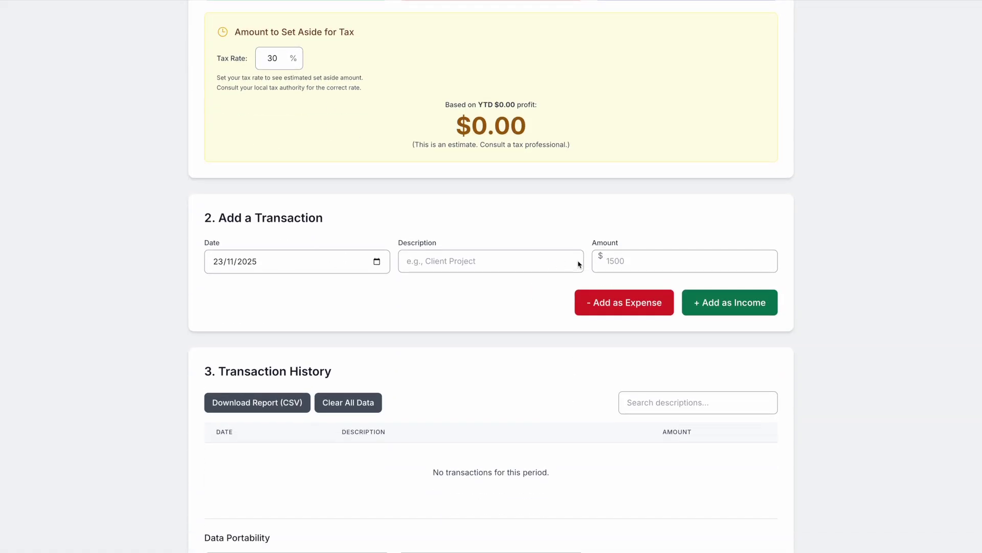
{"action": "scroll", "coordinate": [438, 274], "scroll_direction": "down", "scroll_amount": 1}
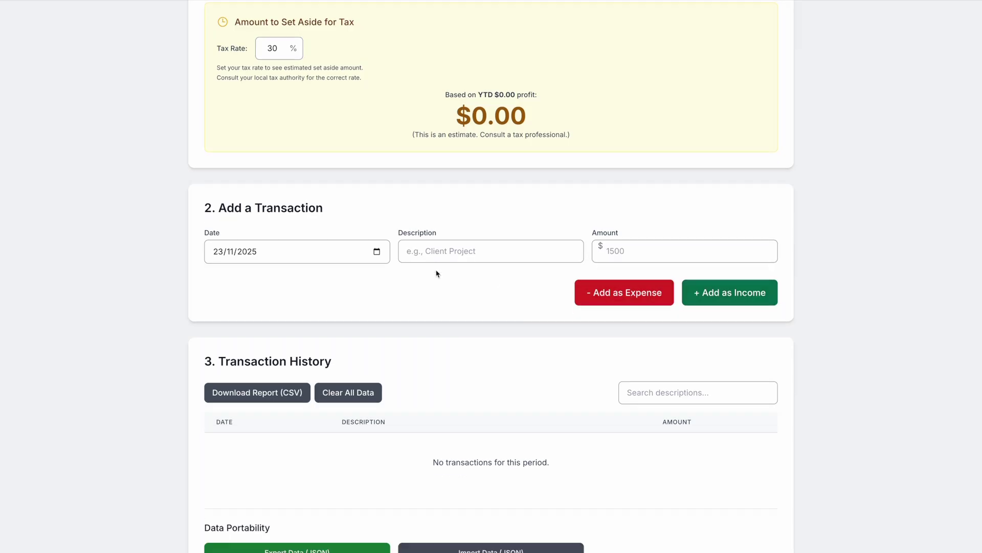
{"action": "scroll", "coordinate": [438, 274], "scroll_direction": "down", "scroll_amount": 3}
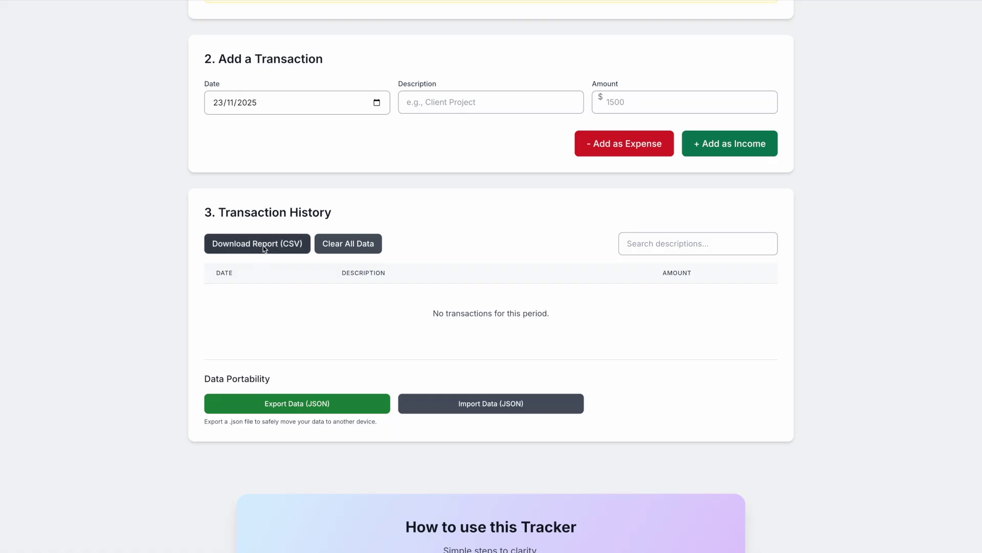
- Add a transaction described as Q3 Web Design Project with an amount of 5000 as income
{"action": "scroll", "coordinate": [823, 316], "scroll_direction": "up", "scroll_amount": 5}
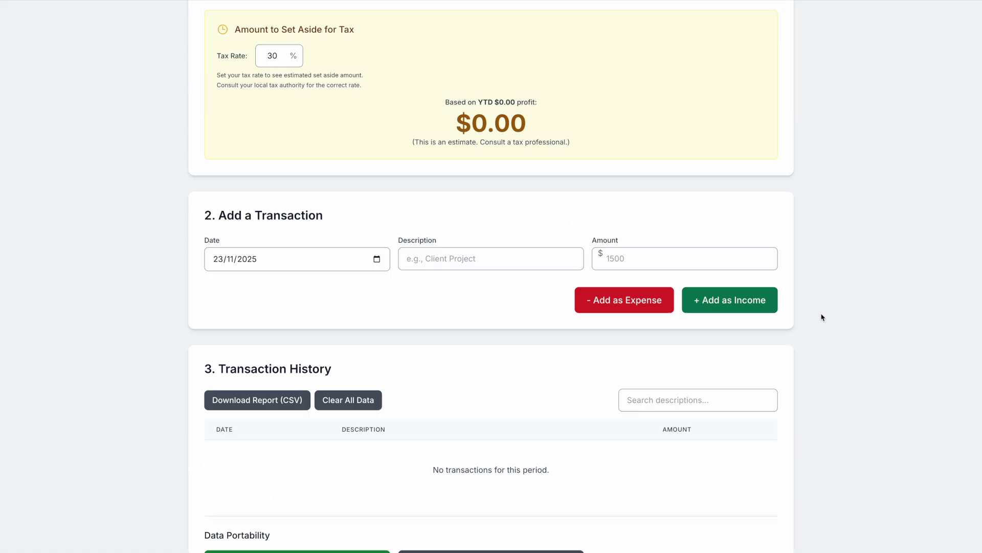
{"action": "left_click", "coordinate": [476, 395]}
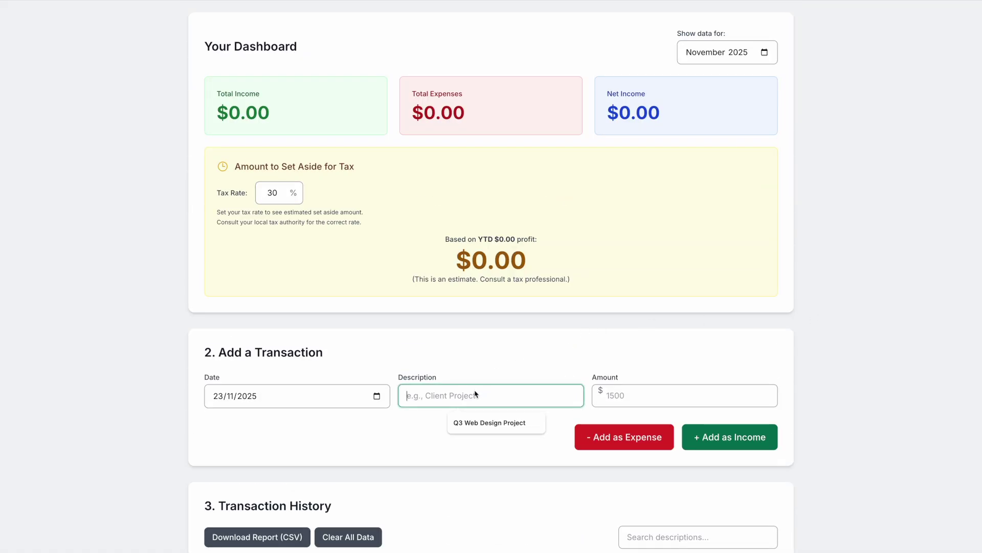
{"action": "left_click", "coordinate": [473, 419]}
{"action": "left_click", "coordinate": [629, 396]}
{"action": "type", "text": "5000"}
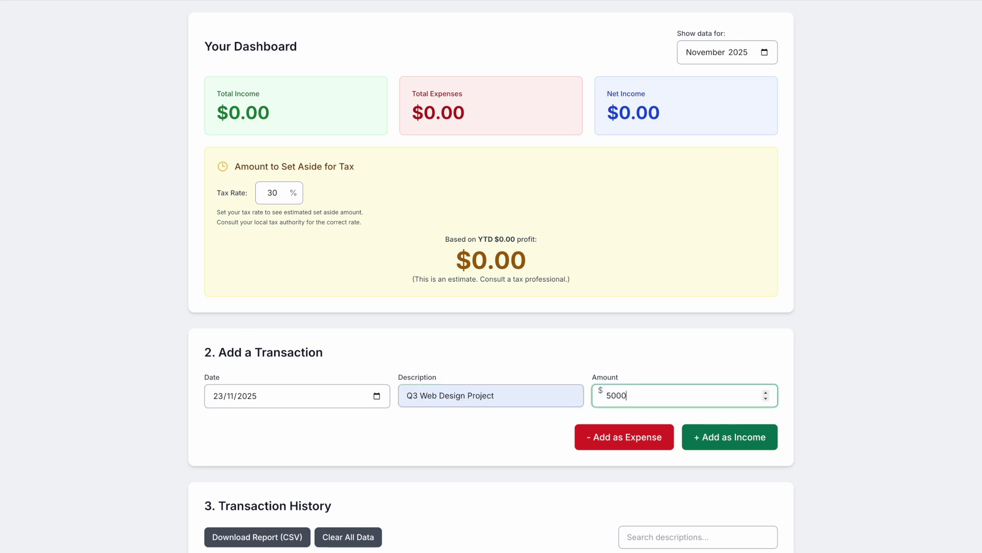
{"action": "left_click", "coordinate": [770, 435]}
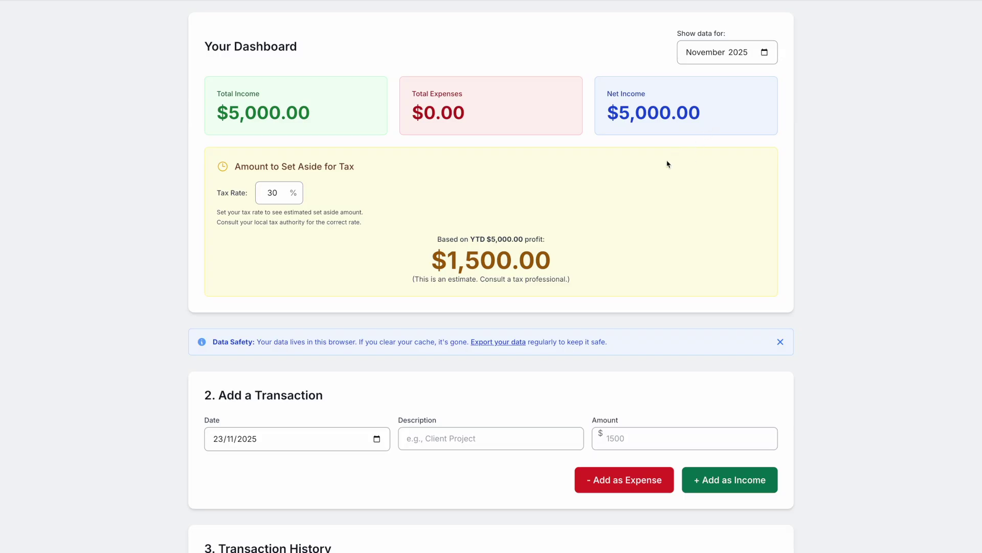
- Check the estimated amount to set aside for tax after adding the income
{"action": "left_click_drag", "start_coordinate": [429, 261], "coordinate": [583, 271]}
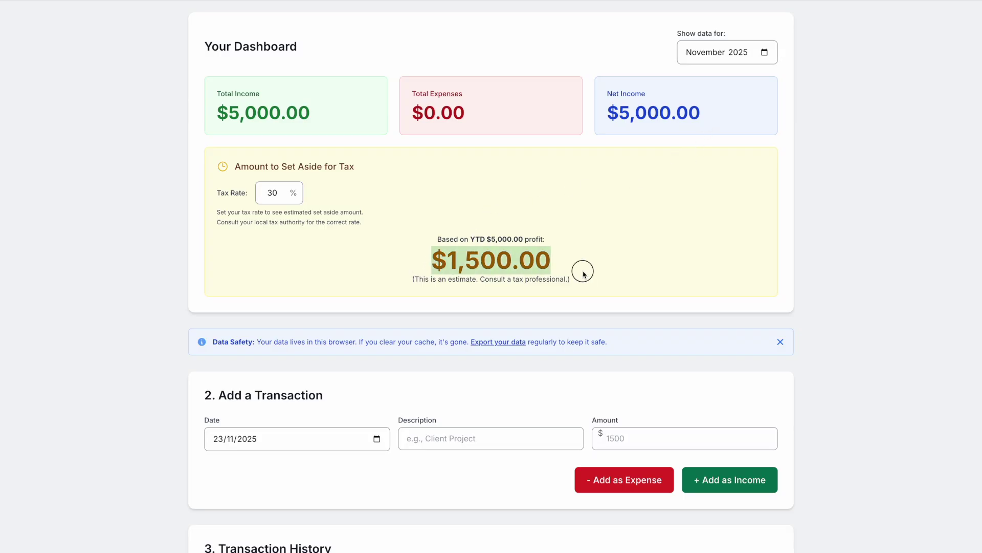
{"action": "scroll", "coordinate": [539, 304], "scroll_direction": "down", "scroll_amount": 1}
{"action": "left_click", "coordinate": [539, 304]}
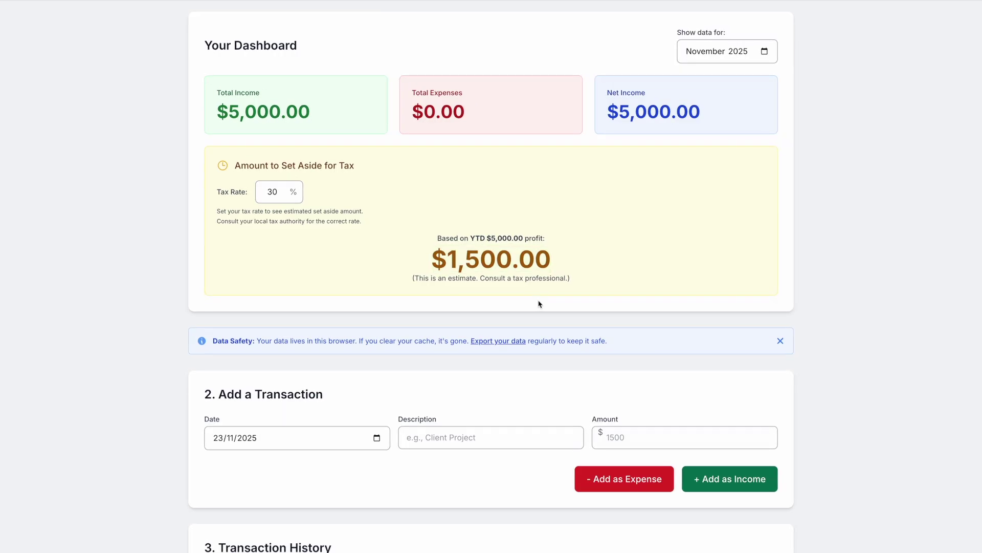
- Add a transaction described as Macbook Pro with an amount of 2500 as an expense
{"action": "left_click", "coordinate": [478, 439]}
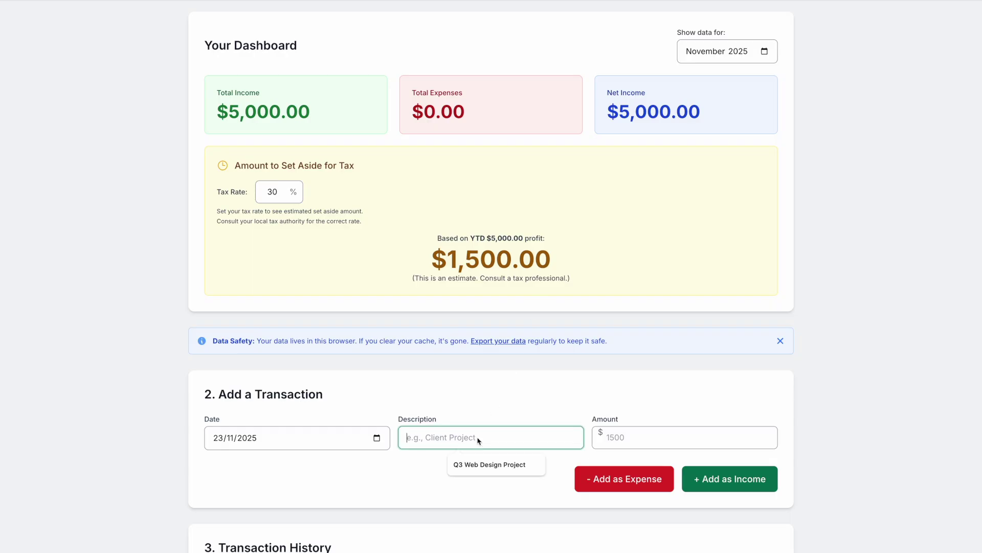
{"action": "type", "text": "Macbook Pro"}
{"action": "key", "text": "Tab"}
{"action": "type", "text": "2"}
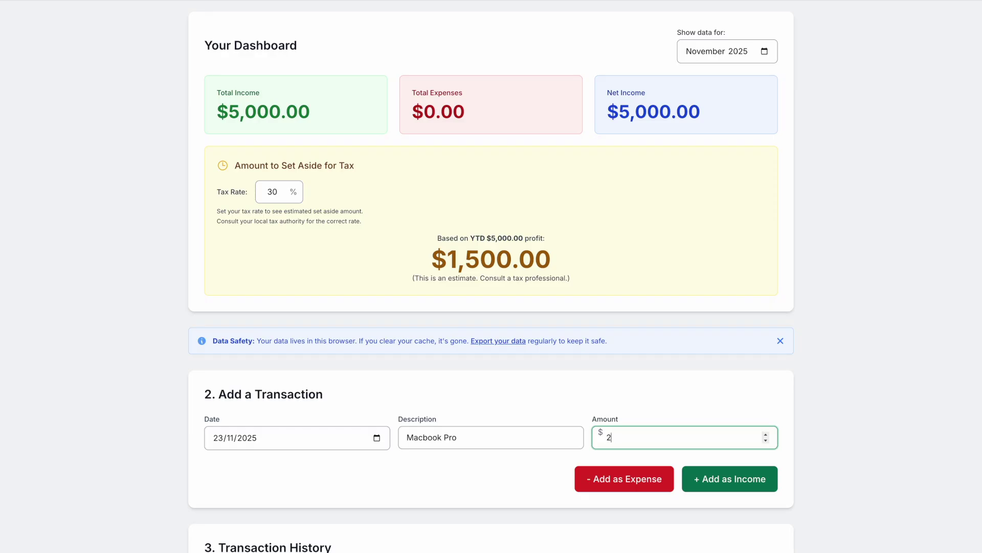
{"action": "type", "text": "500"}
{"action": "left_click", "coordinate": [614, 490]}
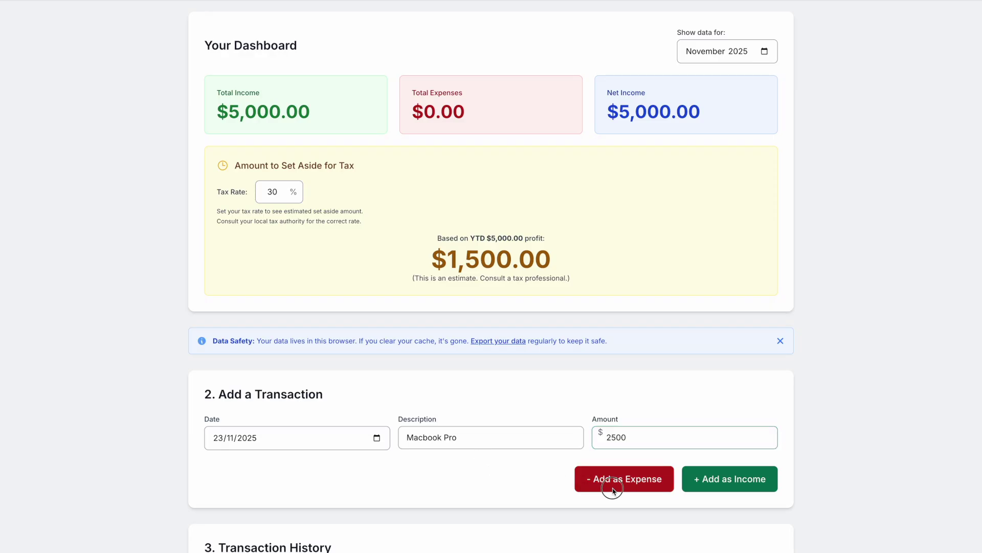
- Review the updated tax set-aside amount, the transaction history entries and the 6-Month Trends chart of income versus expenses
{"action": "left_click_drag", "start_coordinate": [434, 261], "coordinate": [563, 267]}
{"action": "left_click", "coordinate": [563, 267]}
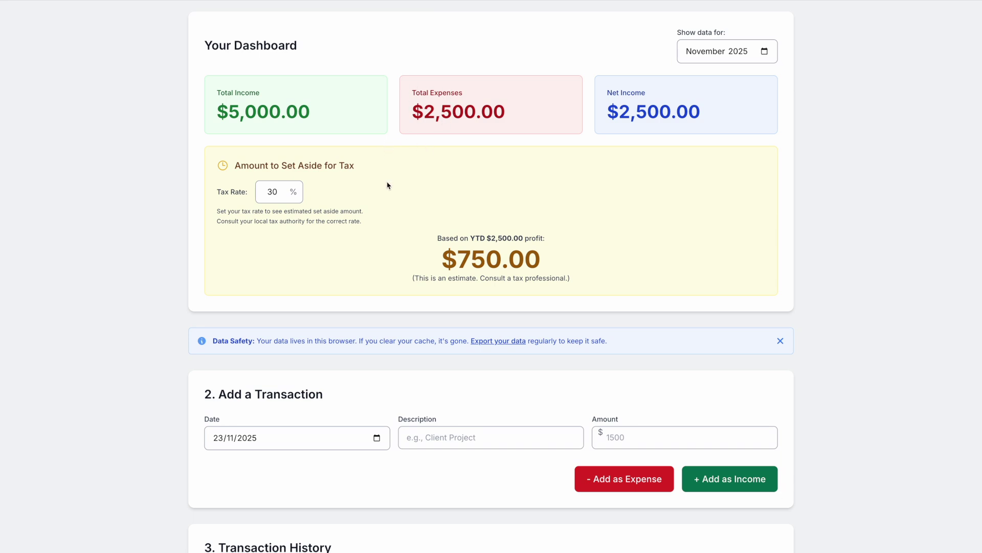
{"action": "scroll", "coordinate": [387, 186], "scroll_direction": "down", "scroll_amount": 6}
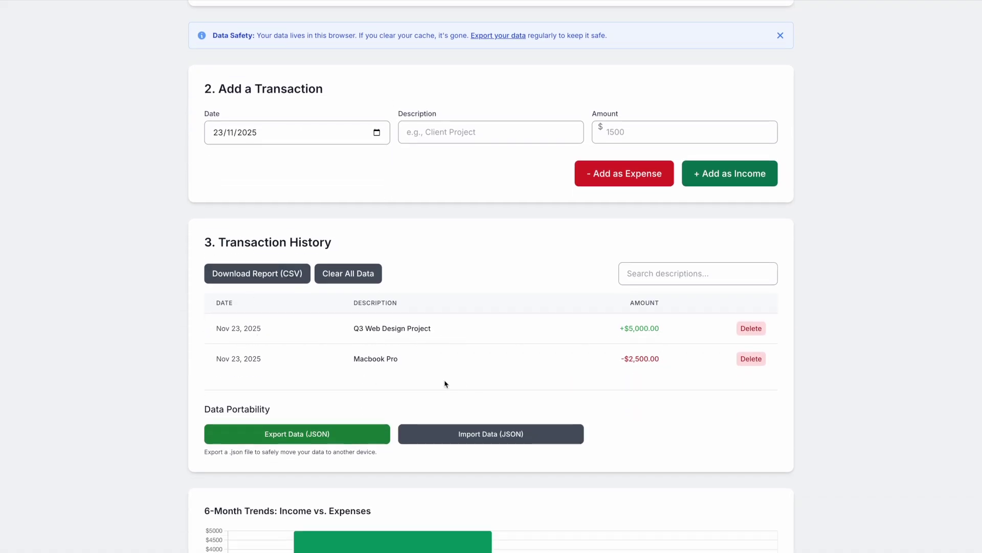
{"action": "scroll", "coordinate": [446, 384], "scroll_direction": "down", "scroll_amount": 5}
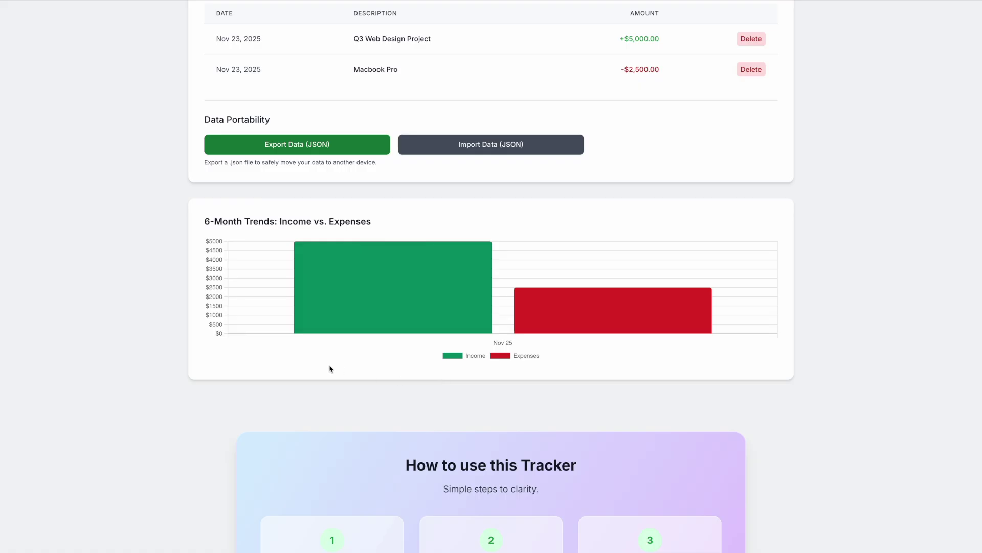
{"action": "mouse_move", "coordinate": [375, 304]}
{"action": "mouse_move", "coordinate": [648, 309]}
- Set the dashboard's tax rate to 20% and check the recalculated amount to set aside for tax
{"action": "scroll", "coordinate": [538, 383], "scroll_direction": "up", "scroll_amount": 4}
{"action": "scroll", "coordinate": [536, 379], "scroll_direction": "up", "scroll_amount": 6}
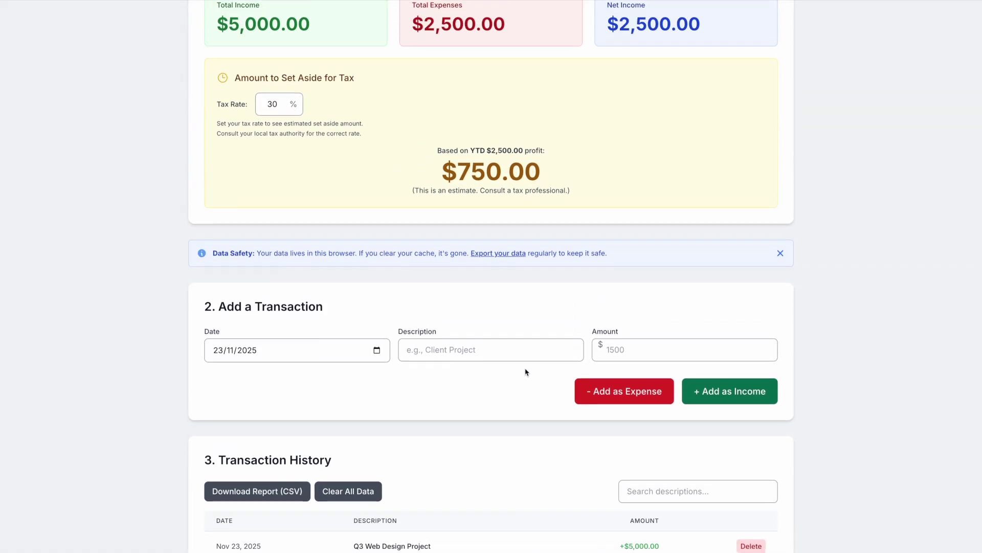
{"action": "scroll", "coordinate": [523, 371], "scroll_direction": "up", "scroll_amount": 1}
{"action": "left_click", "coordinate": [275, 213]}
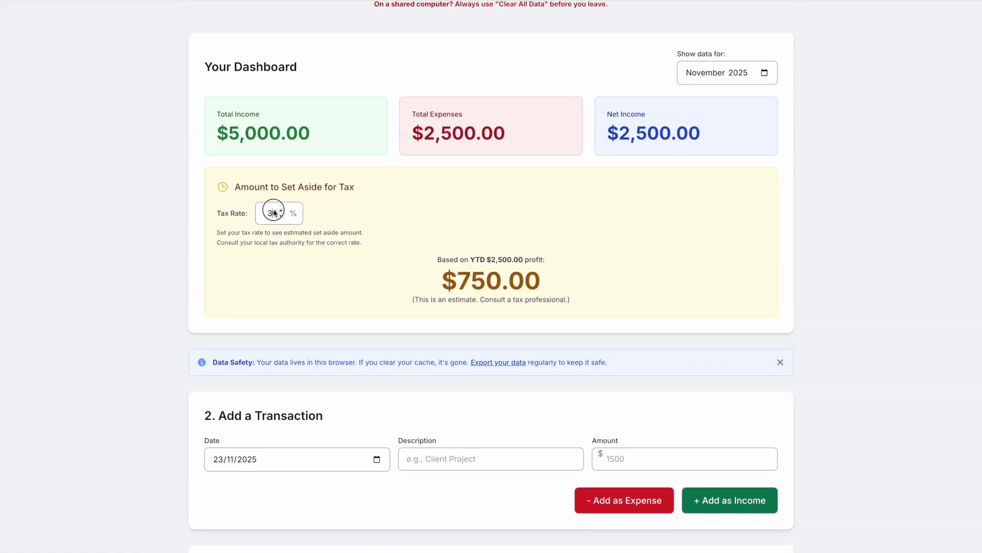
{"action": "left_click_drag", "start_coordinate": [274, 213], "coordinate": [262, 218]}
{"action": "key", "text": "Tab"}
{"action": "left_click_drag", "start_coordinate": [457, 281], "coordinate": [540, 281]}
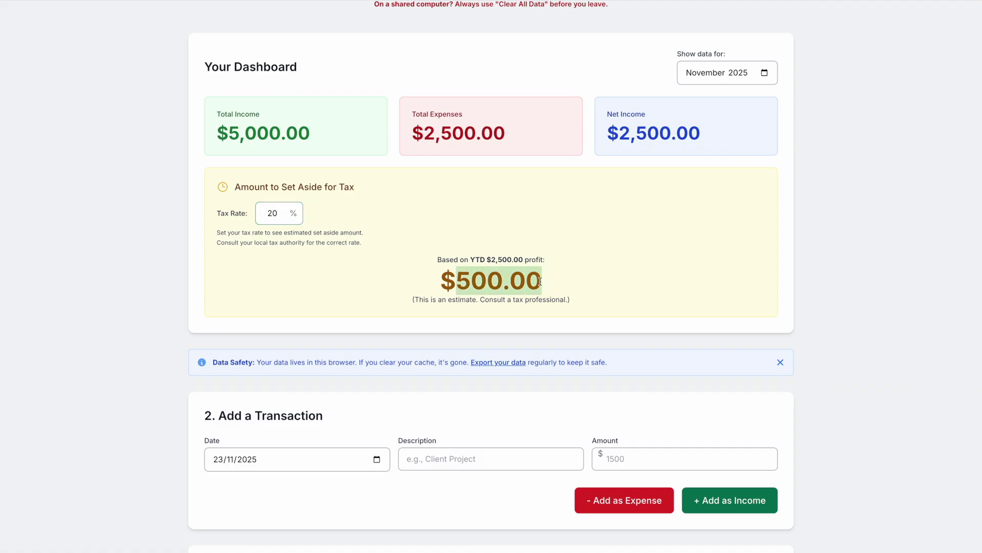
{"action": "left_click", "coordinate": [425, 204]}
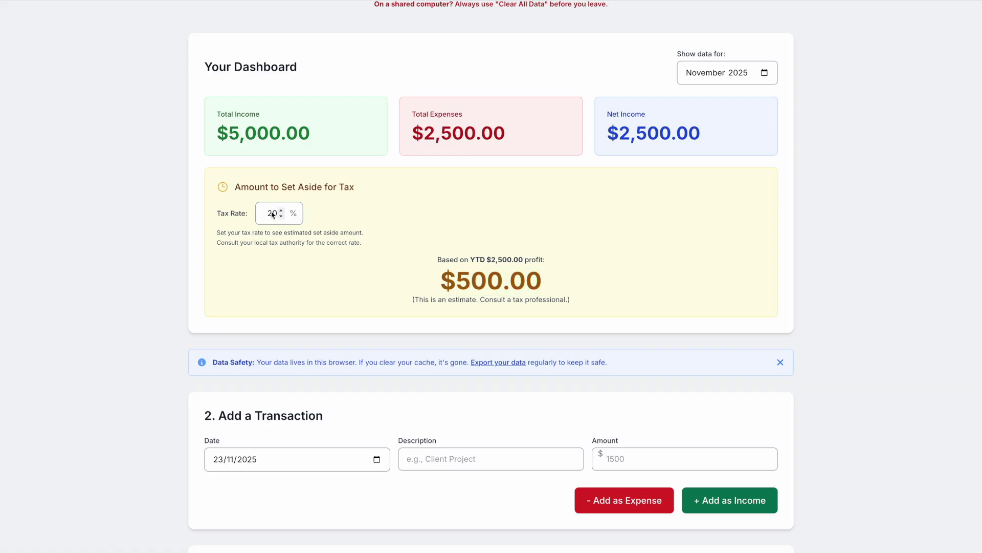
- Look over the transaction history and trends chart again, then return to the tax set-aside area
{"action": "scroll", "coordinate": [273, 214], "scroll_direction": "down", "scroll_amount": 9}
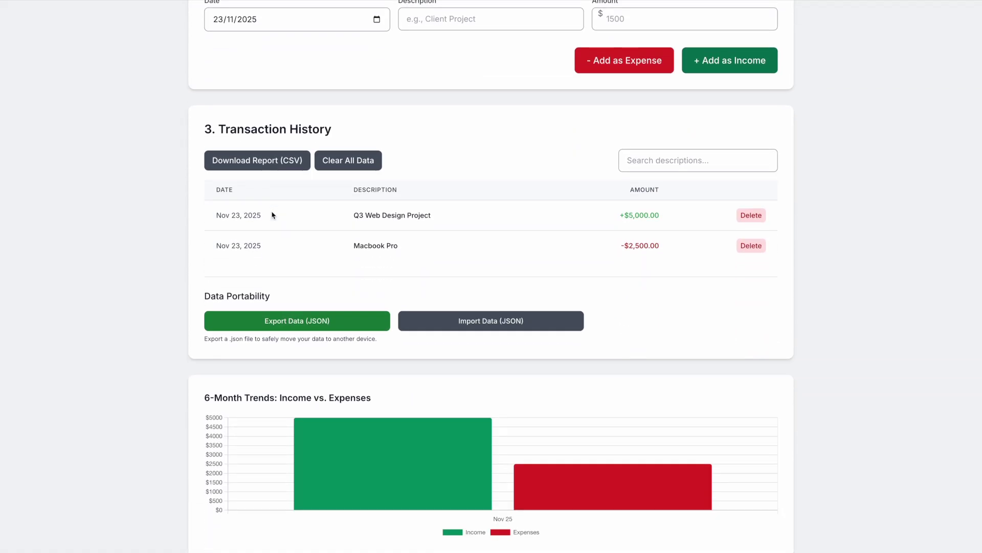
{"action": "scroll", "coordinate": [272, 215], "scroll_direction": "down", "scroll_amount": 1}
{"action": "scroll", "coordinate": [272, 215], "scroll_direction": "up", "scroll_amount": 10}
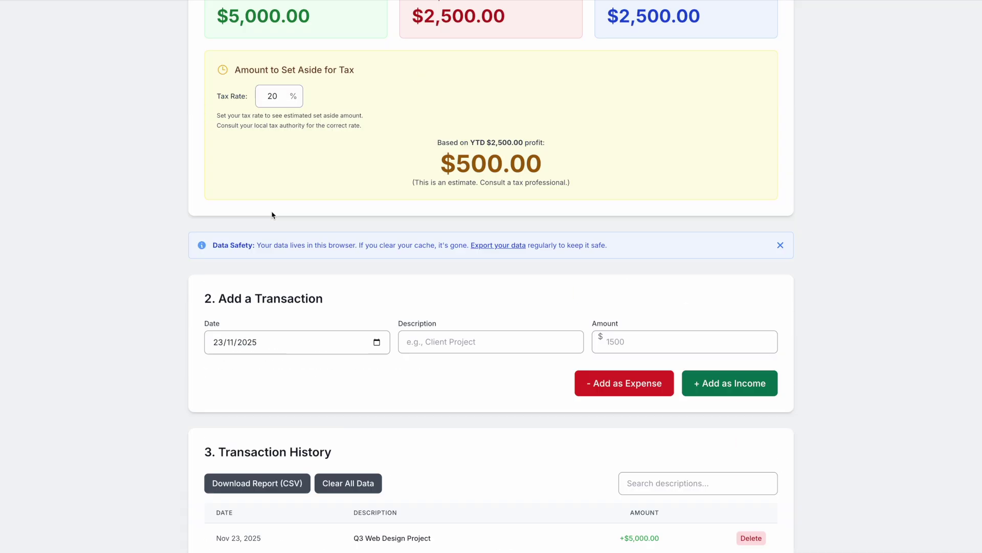
- Set the dashboard's tax rate to 30%
{"action": "left_click", "coordinate": [272, 359]}
{"action": "type", "text": "30"}
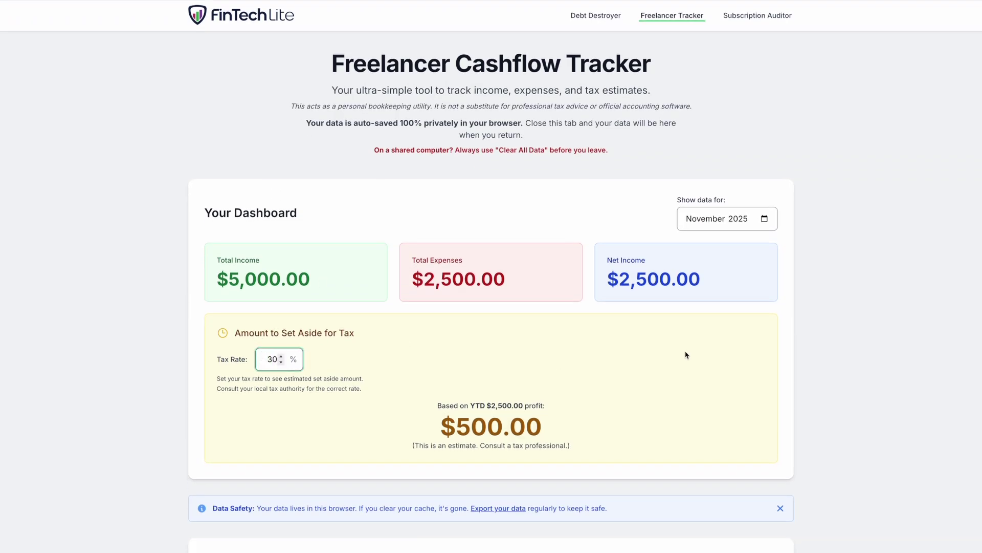
{"action": "scroll", "coordinate": [690, 353], "scroll_direction": "down", "scroll_amount": 7}
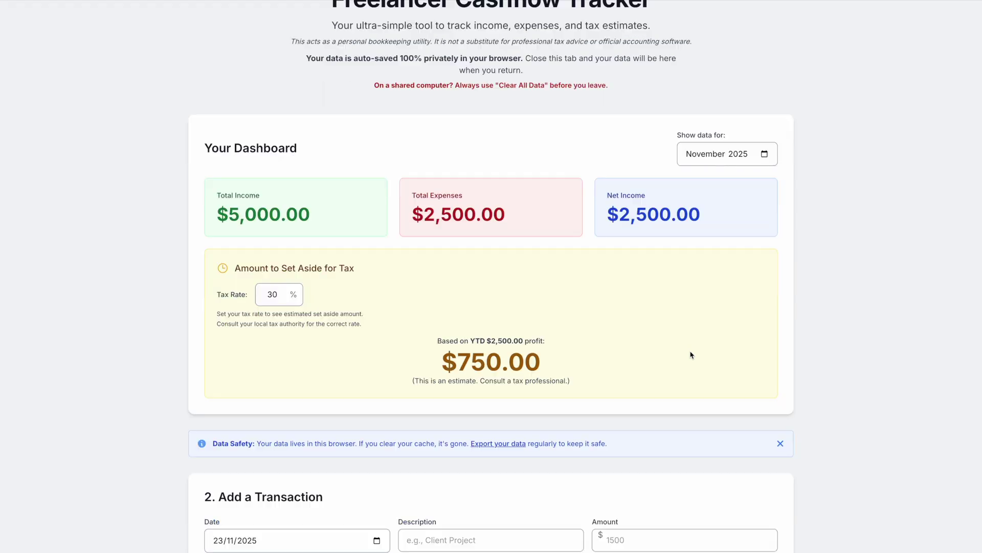
- Add a transaction described as Q3 Web Hosting with an amount of 25 as income
{"action": "left_click", "coordinate": [486, 267]}
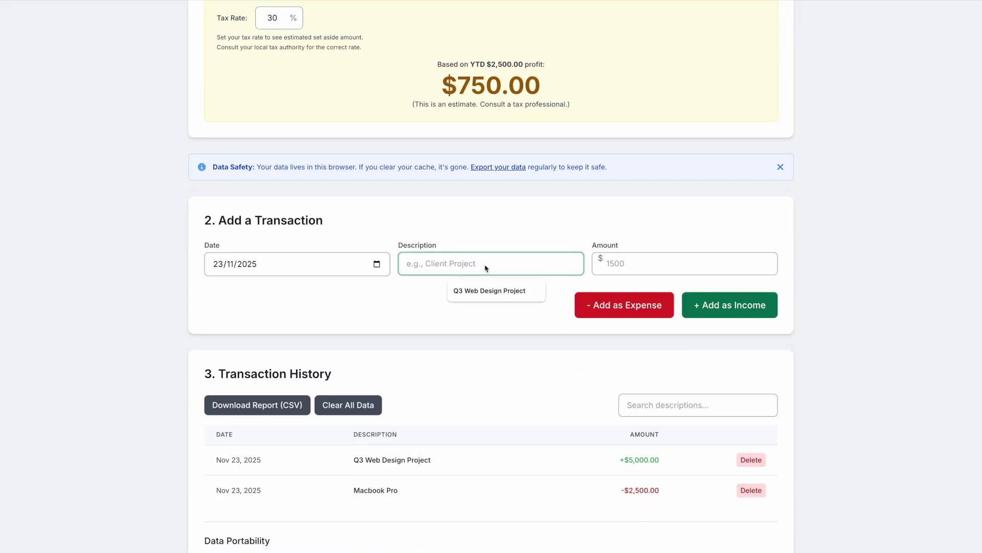
{"action": "type", "text": "Q3 Web Hosy"}
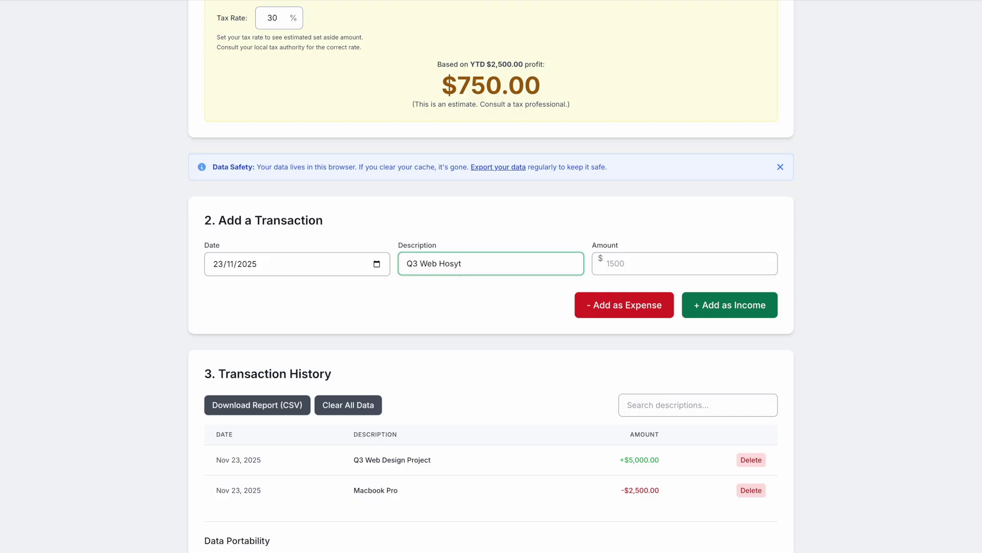
{"action": "key", "text": "BackSpace"}
{"action": "left_click", "coordinate": [607, 263]}
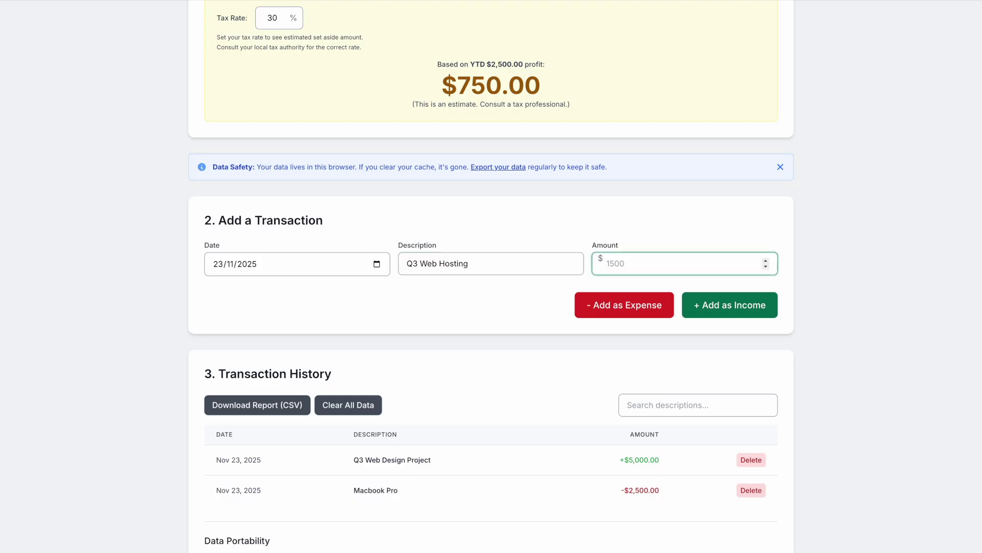
{"action": "type", "text": "25"}
{"action": "left_click", "coordinate": [722, 304]}
- Add a transaction described as hosting fees with an amount of 15 as an expense
{"action": "left_click", "coordinate": [443, 263]}
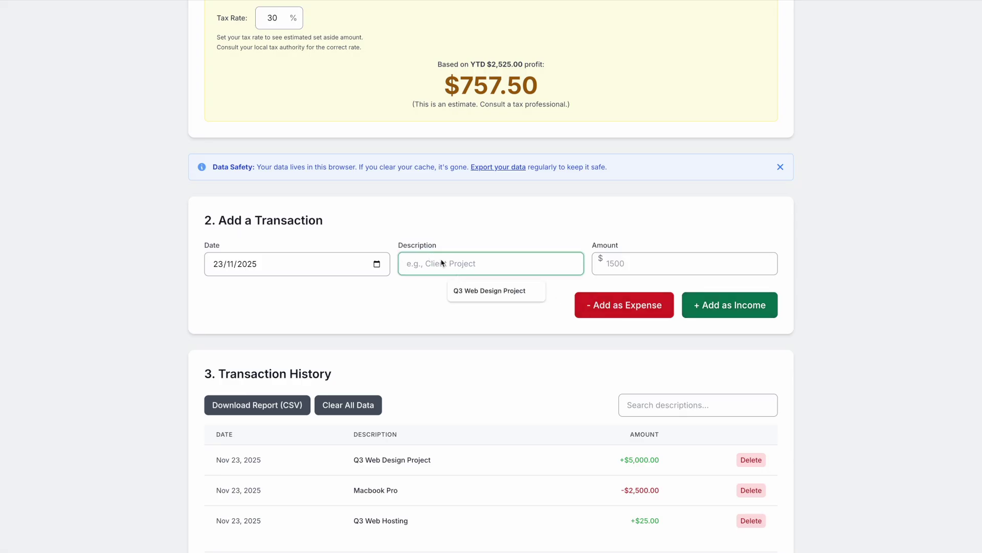
{"action": "type", "text": "hosting fees"}
{"action": "key", "text": "Tab"}
{"action": "type", "text": "1"}
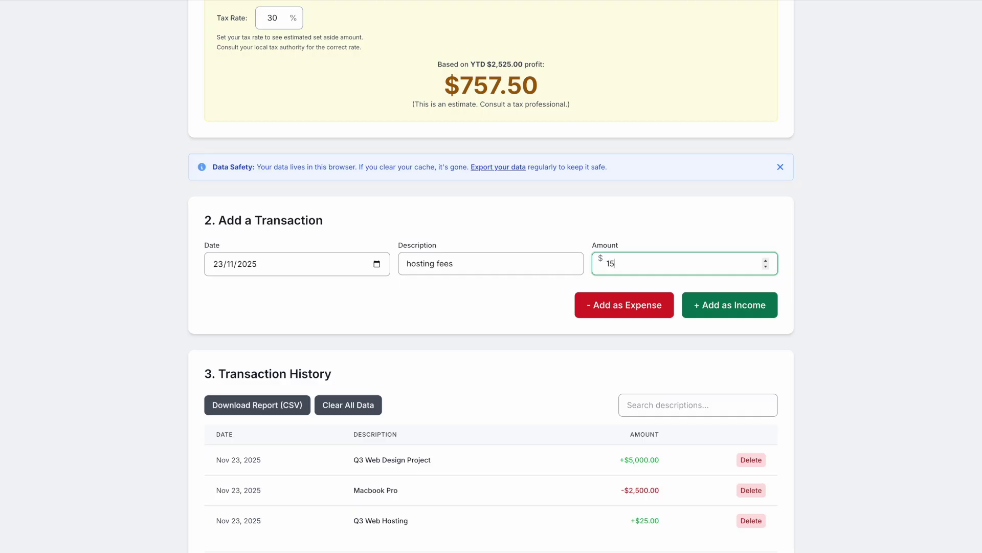
{"action": "type", "text": "5"}
{"action": "left_click", "coordinate": [629, 305]}
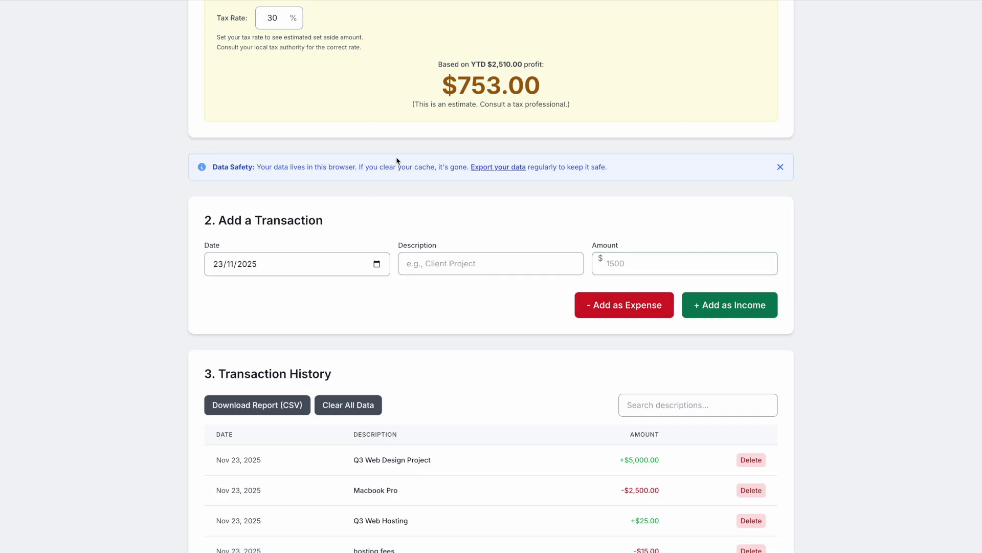
- Review the dashboard totals, the transaction history and the income and expense bars of the 6-Month Trends chart
{"action": "scroll", "coordinate": [397, 161], "scroll_direction": "up", "scroll_amount": 5}
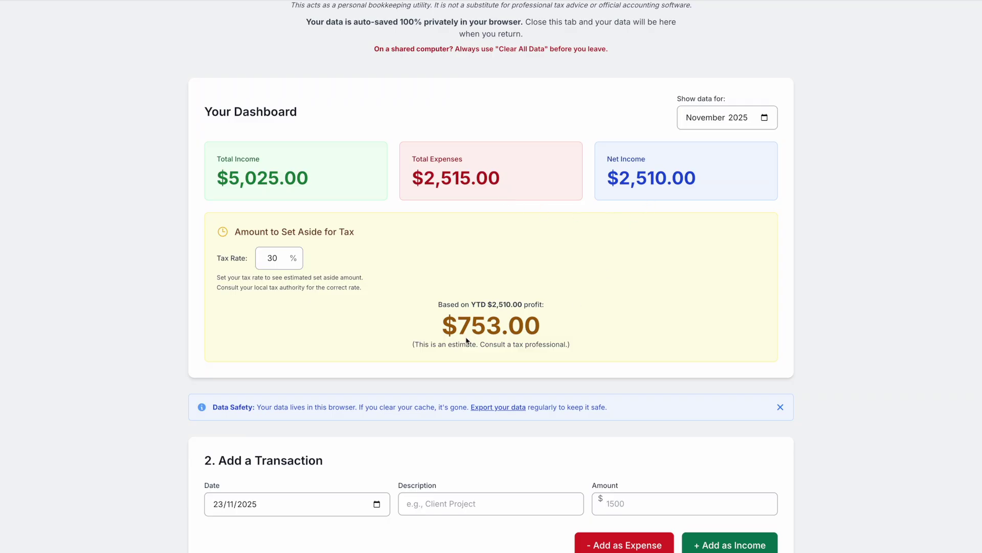
{"action": "scroll", "coordinate": [346, 338], "scroll_direction": "down", "scroll_amount": 10}
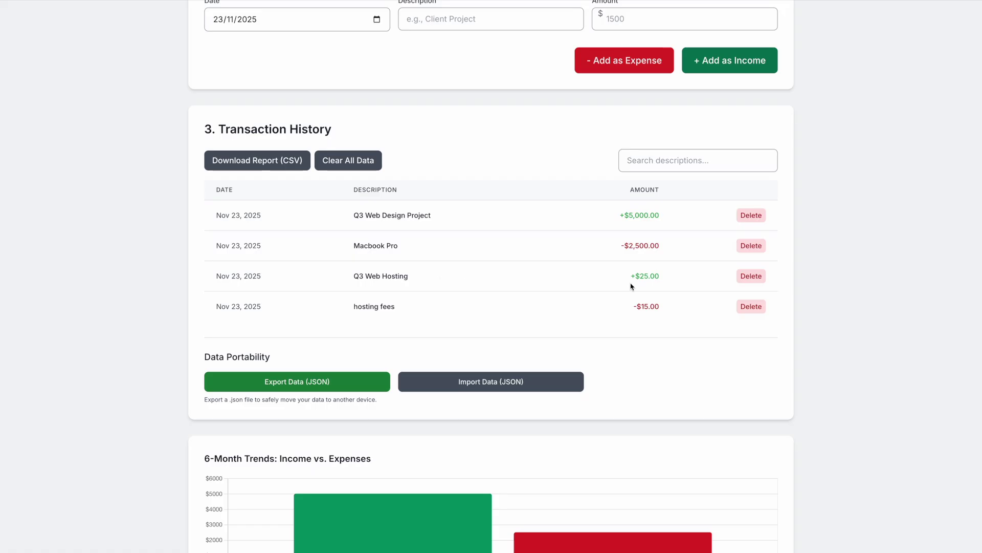
{"action": "left_click", "coordinate": [478, 309]}
{"action": "scroll", "coordinate": [563, 287], "scroll_direction": "down", "scroll_amount": 1}
{"action": "scroll", "coordinate": [564, 286], "scroll_direction": "down", "scroll_amount": 5}
{"action": "mouse_move", "coordinate": [370, 263]}
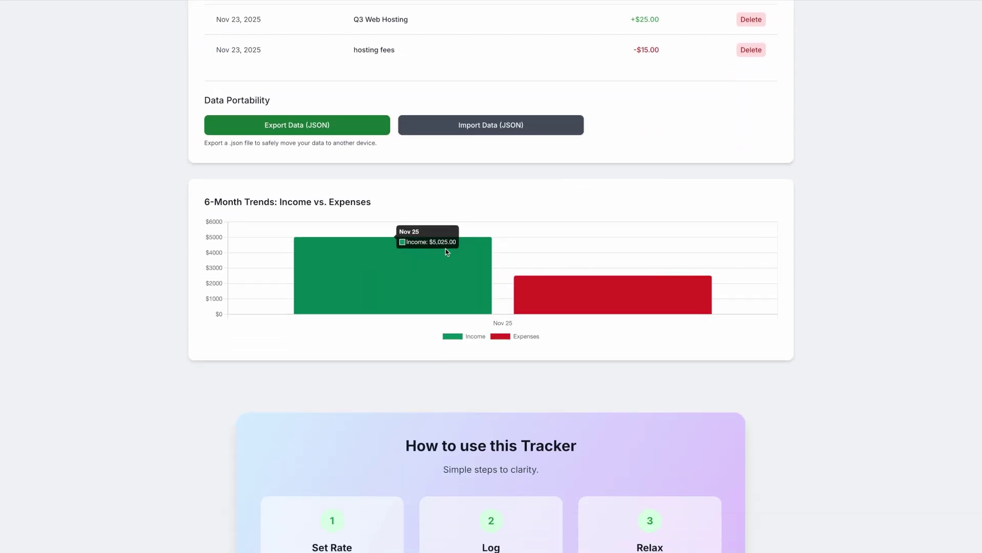
{"action": "mouse_move", "coordinate": [597, 300]}
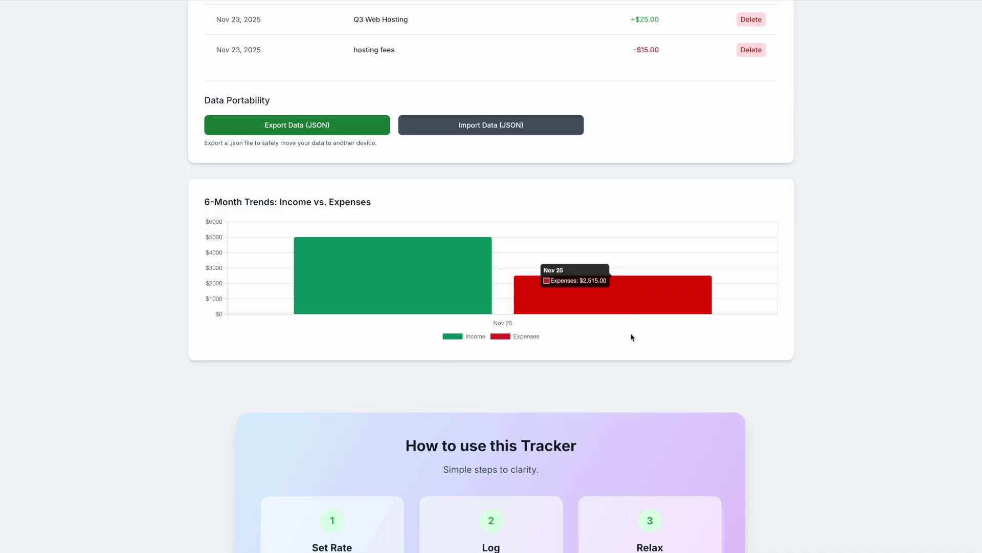
- Download the transaction history as a CSV report and check its transaction types, totals and estimated tax rows in the spreadsheet app
{"action": "scroll", "coordinate": [614, 340], "scroll_direction": "up", "scroll_amount": 7}
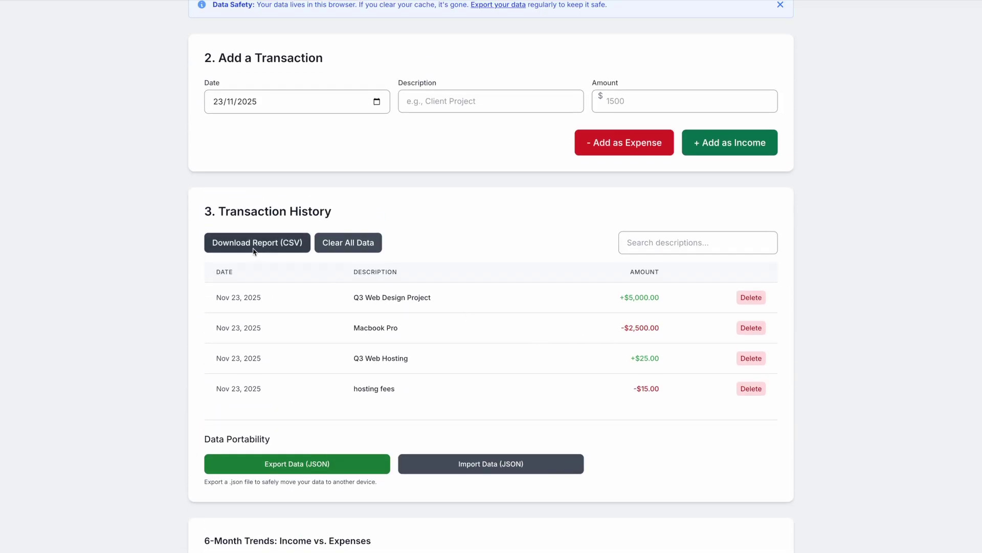
{"action": "left_click", "coordinate": [253, 244]}
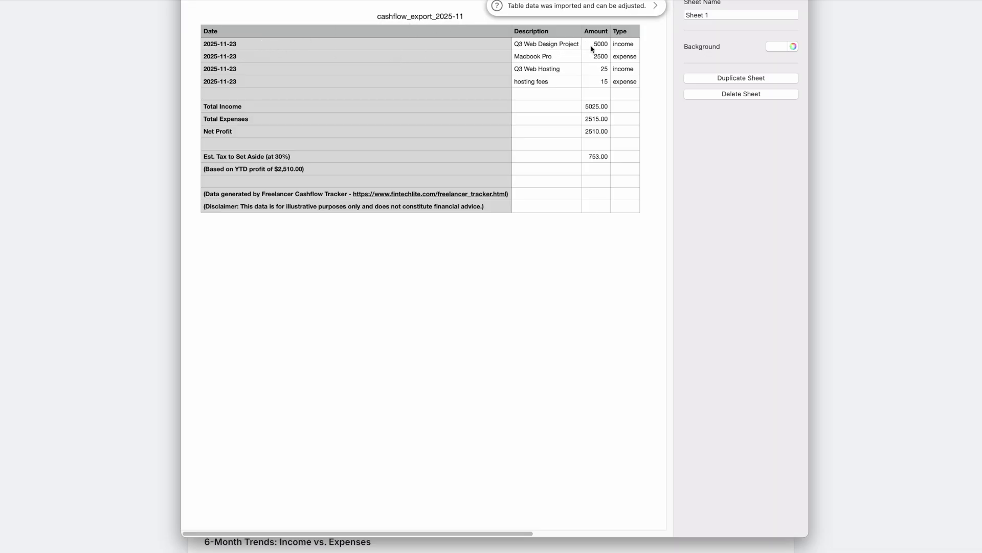
{"action": "left_click", "coordinate": [633, 46]}
{"action": "left_click", "coordinate": [632, 59]}
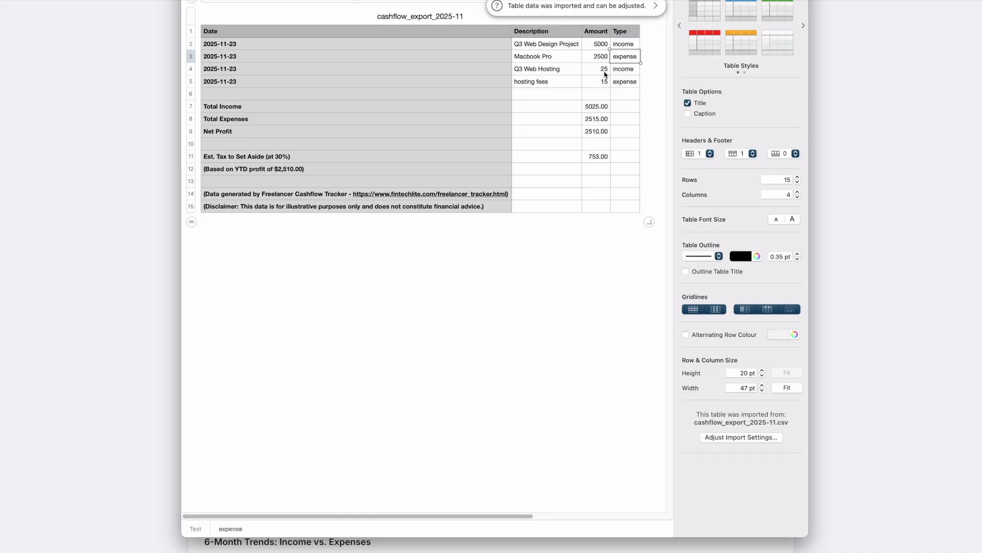
{"action": "left_click", "coordinate": [372, 113]}
{"action": "left_click", "coordinate": [366, 121]}
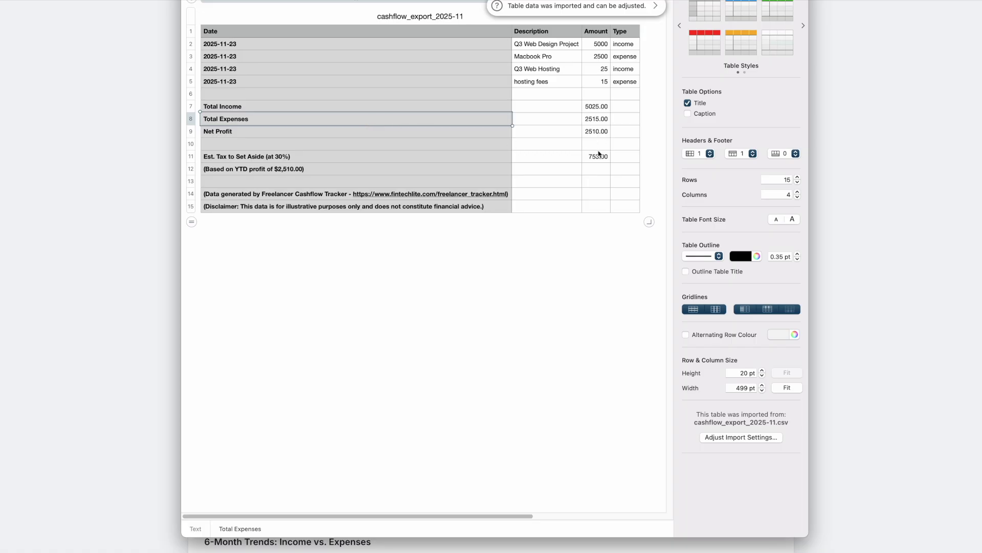
{"action": "left_click", "coordinate": [358, 157]}
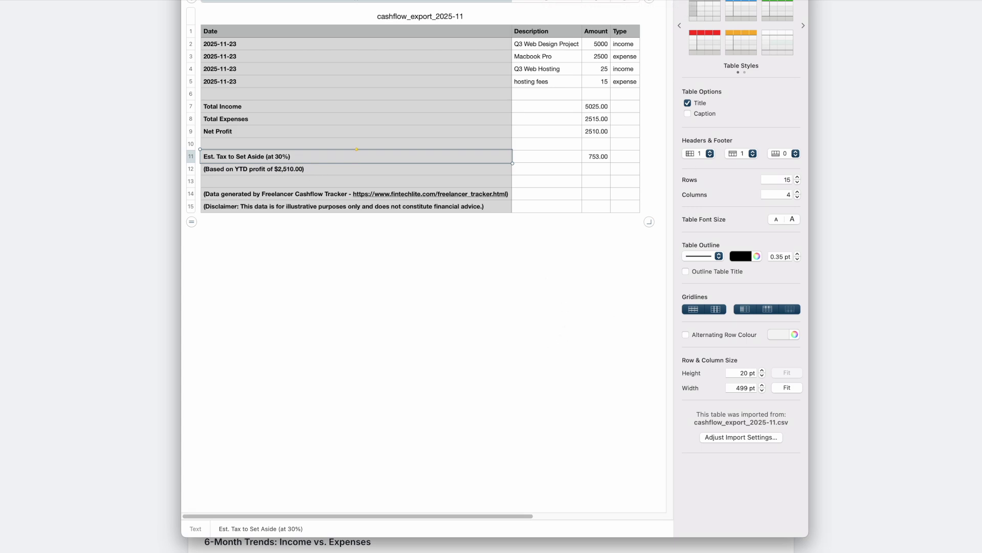
- Switch back to the tracker in the browser and export its data as a JSON file
{"action": "key", "text": "super+Tab"}
{"action": "scroll", "coordinate": [486, 204], "scroll_direction": "down", "scroll_amount": 3}
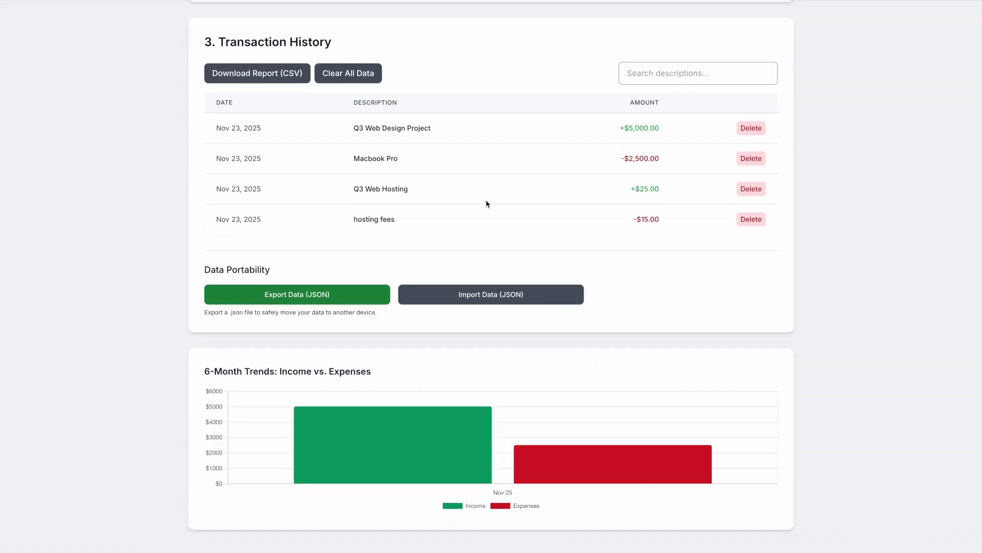
{"action": "scroll", "coordinate": [487, 204], "scroll_direction": "up", "scroll_amount": 4}
{"action": "scroll", "coordinate": [486, 204], "scroll_direction": "up", "scroll_amount": 1}
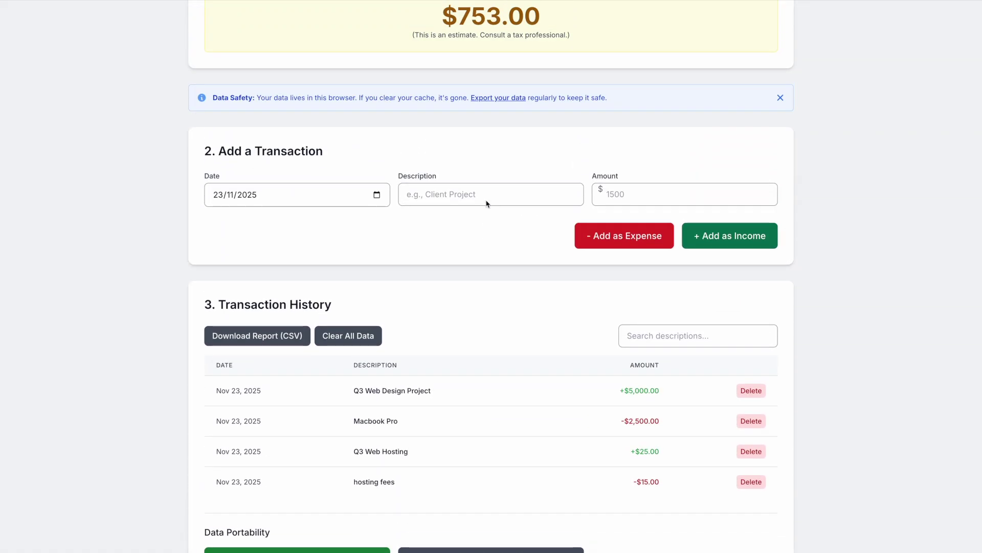
{"action": "scroll", "coordinate": [487, 205], "scroll_direction": "down", "scroll_amount": 3}
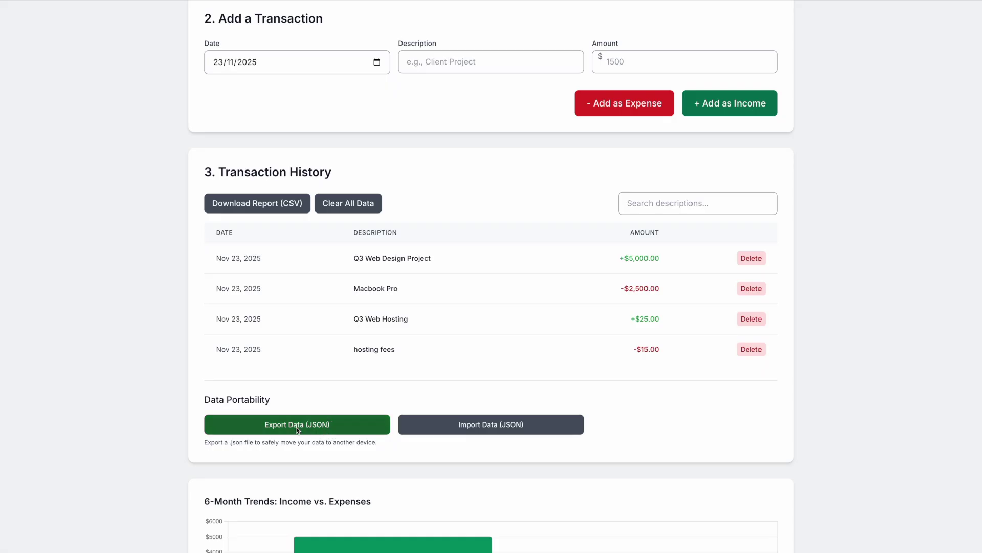
{"action": "left_click", "coordinate": [291, 429]}
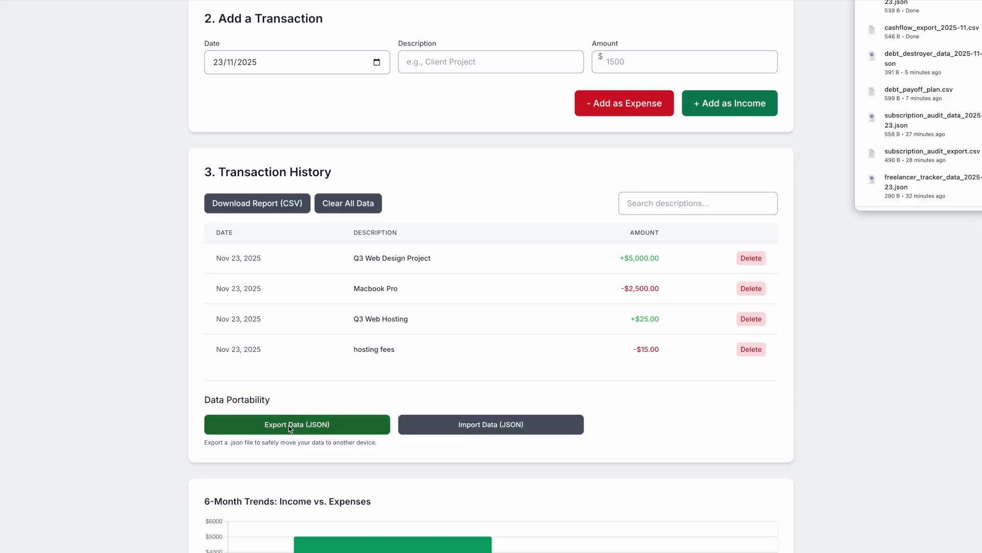
{"action": "left_click", "coordinate": [946, 289]}
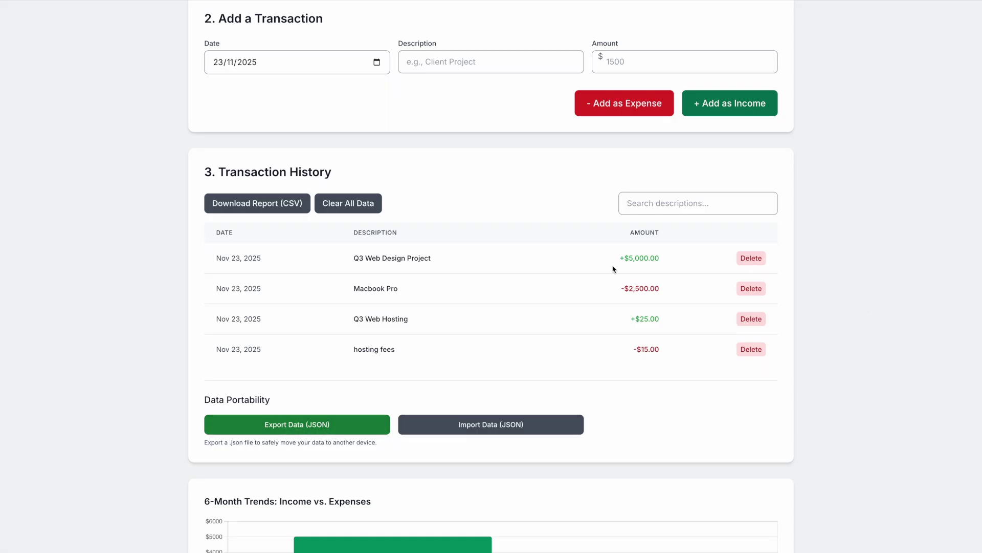
- Clear all of the tracker's transaction data and check the dashboard totals
{"action": "left_click", "coordinate": [369, 204]}
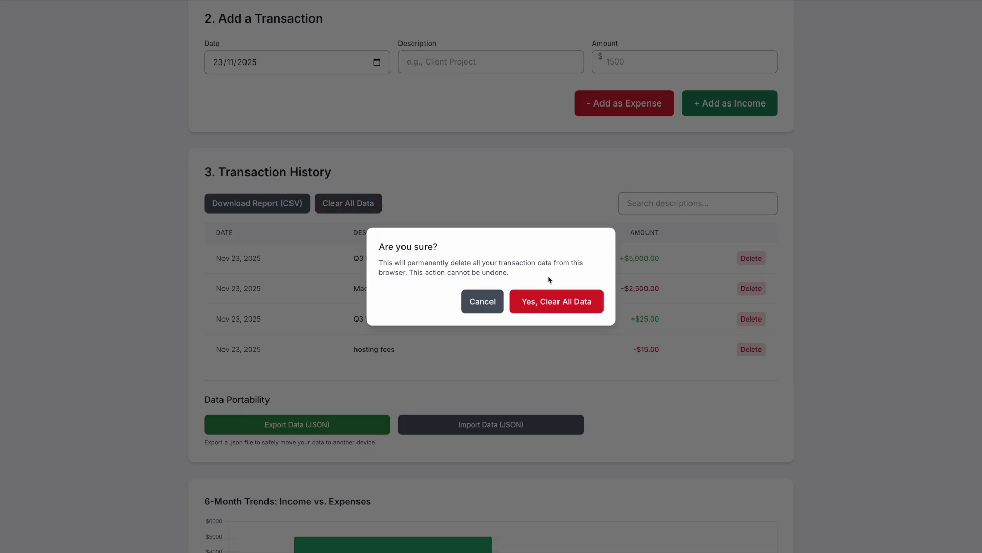
{"action": "left_click", "coordinate": [563, 305]}
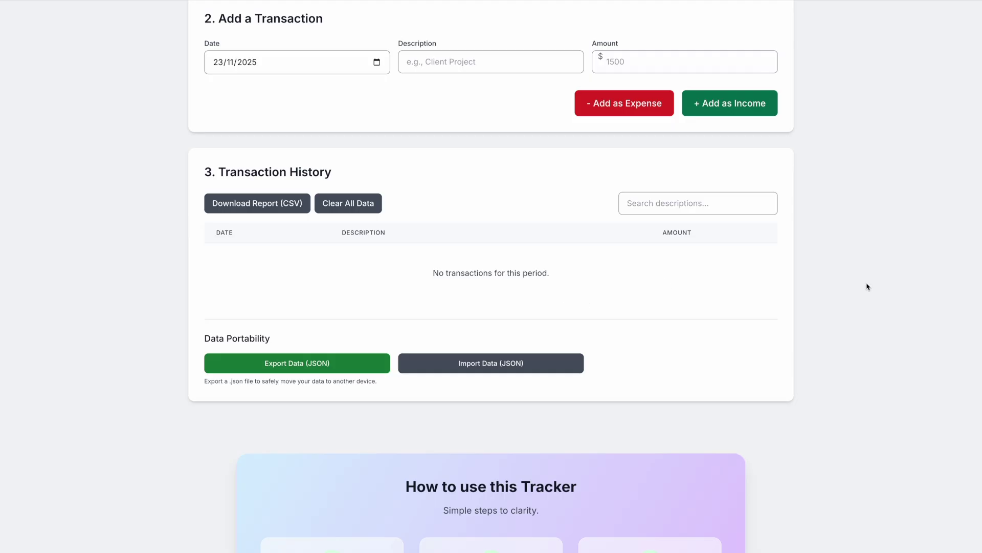
{"action": "scroll", "coordinate": [868, 286], "scroll_direction": "up", "scroll_amount": 10}
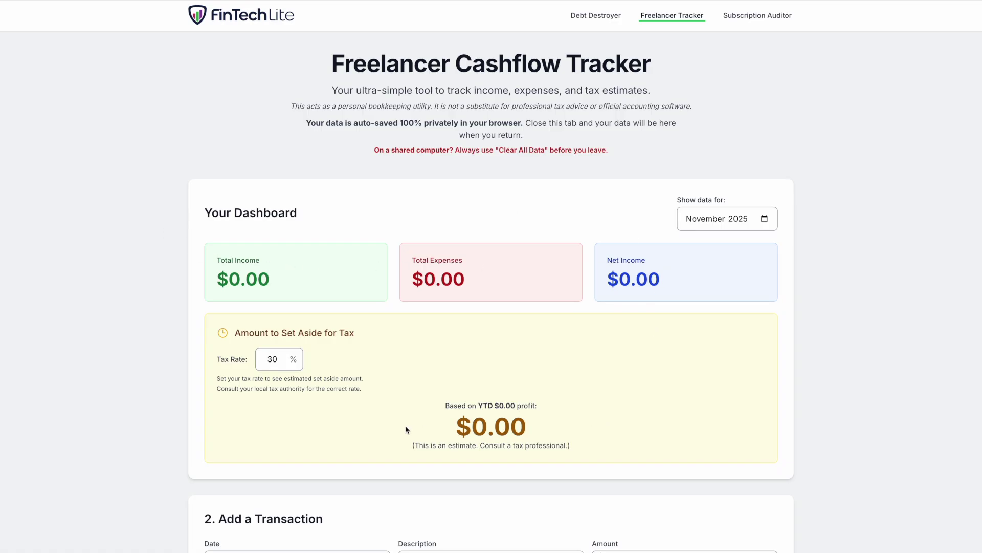
- Import freelancer_tracker_data_2025-11-23.json from the Downloads folder to restore the tracker's data
{"action": "scroll", "coordinate": [546, 367], "scroll_direction": "down", "scroll_amount": 8}
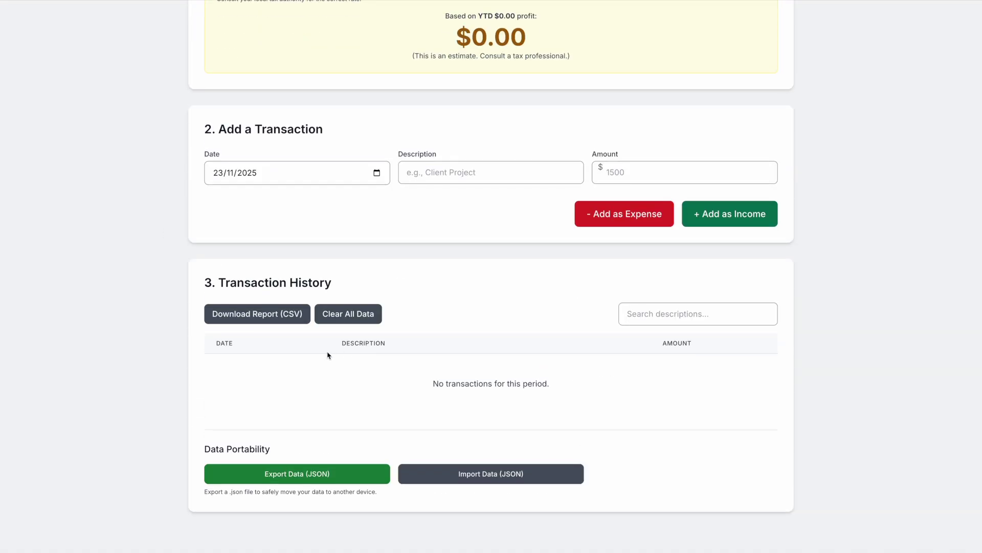
{"action": "left_click", "coordinate": [486, 472]}
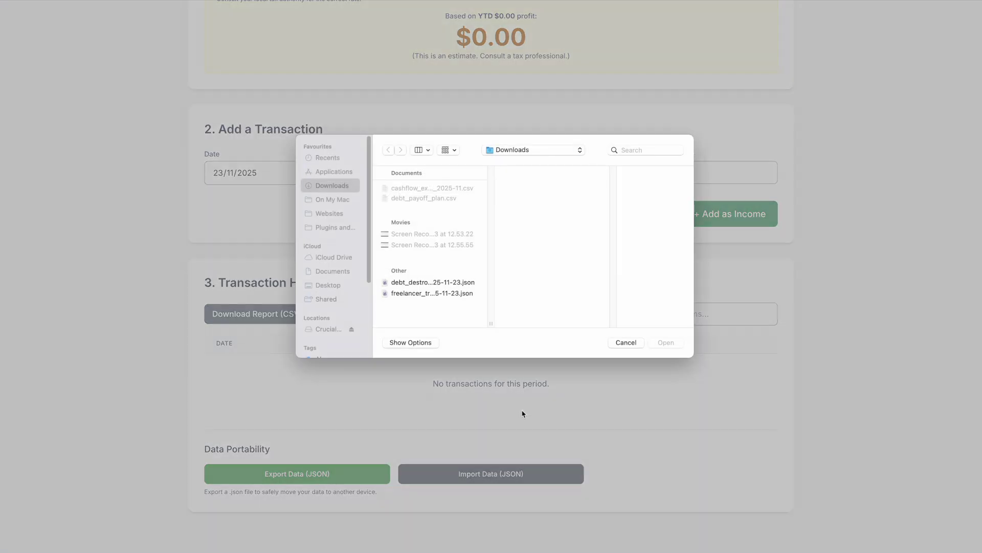
{"action": "left_click", "coordinate": [440, 297]}
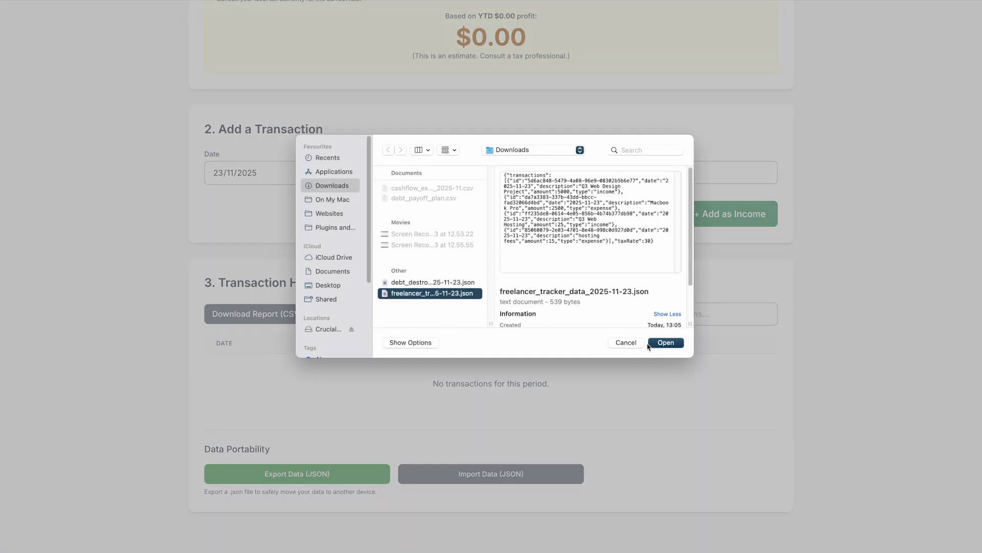
{"action": "left_click", "coordinate": [666, 343]}
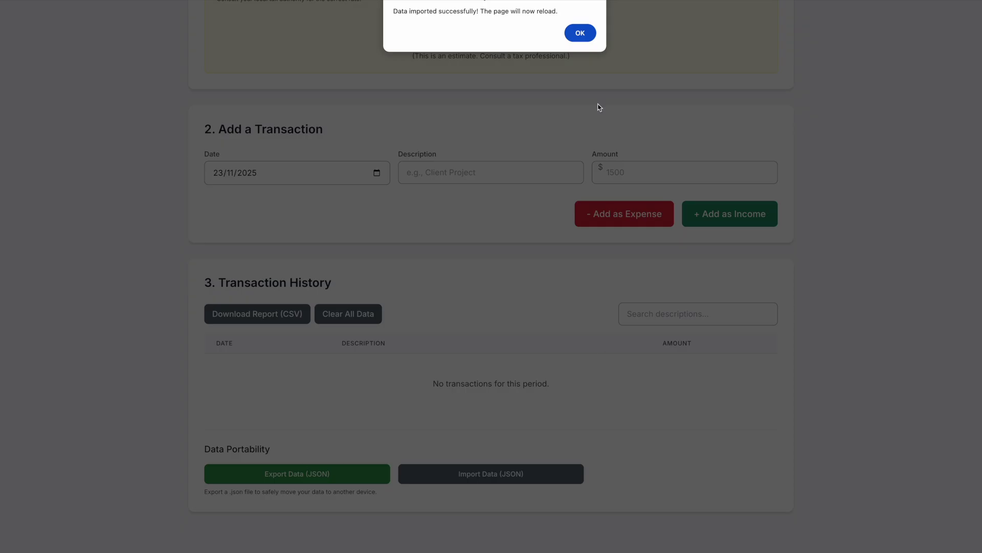
{"action": "left_click", "coordinate": [580, 33]}
- Check the restored dashboard totals, transaction history and 6-Month Trends chart
{"action": "scroll", "coordinate": [612, 79], "scroll_direction": "up", "scroll_amount": 5}
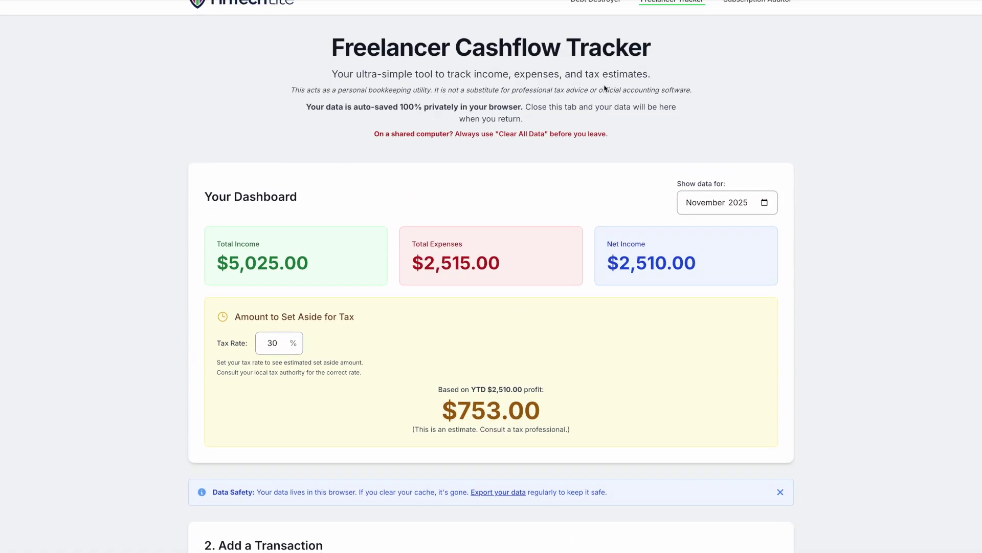
{"action": "scroll", "coordinate": [650, 386], "scroll_direction": "down", "scroll_amount": 10}
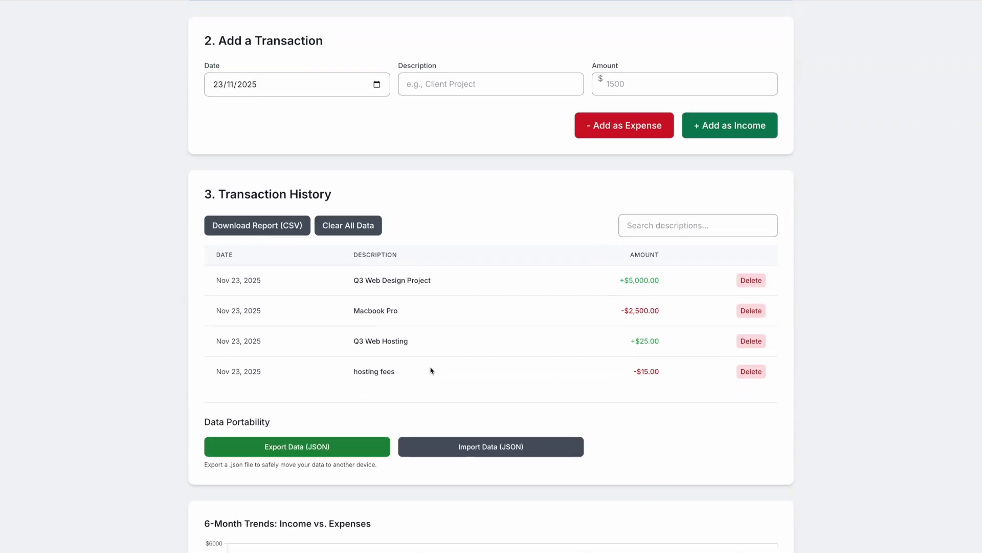
{"action": "scroll", "coordinate": [426, 374], "scroll_direction": "down", "scroll_amount": 8}
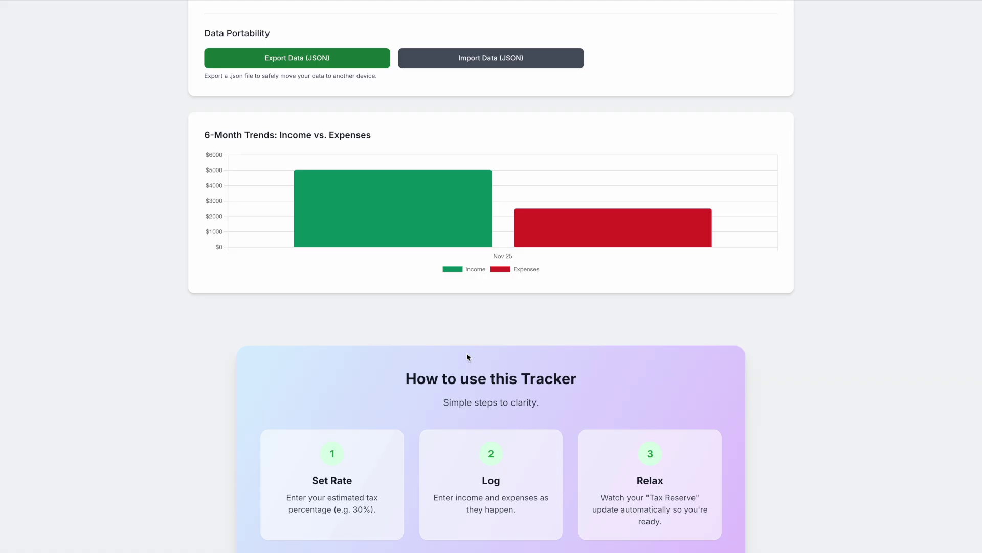
- Open the Subscription Auditor and look over its subscription form, Total Burn figures, subscription list and data portability options
{"action": "scroll", "coordinate": [467, 357], "scroll_direction": "up", "scroll_amount": 18}
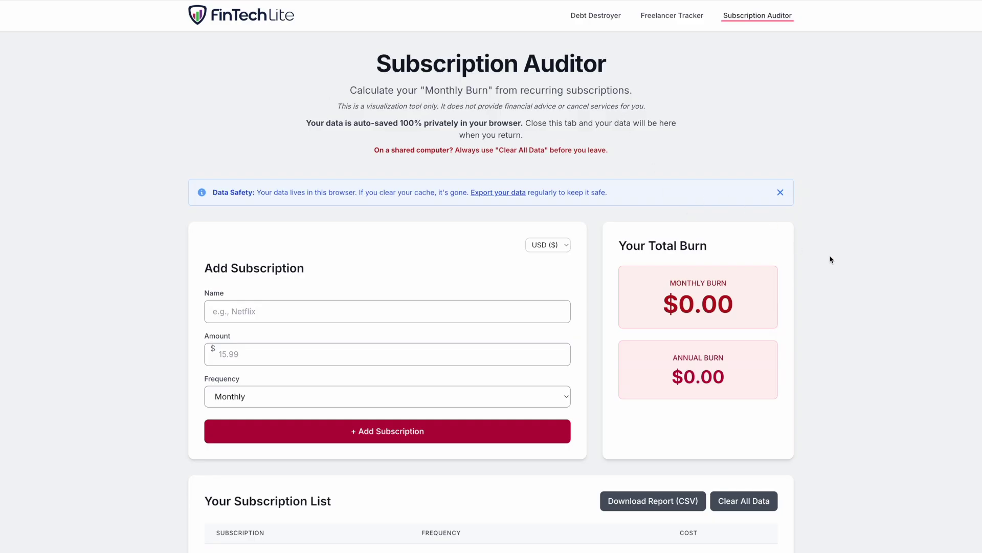
{"action": "scroll", "coordinate": [830, 259], "scroll_direction": "down", "scroll_amount": 1}
{"action": "scroll", "coordinate": [830, 259], "scroll_direction": "down", "scroll_amount": 1}
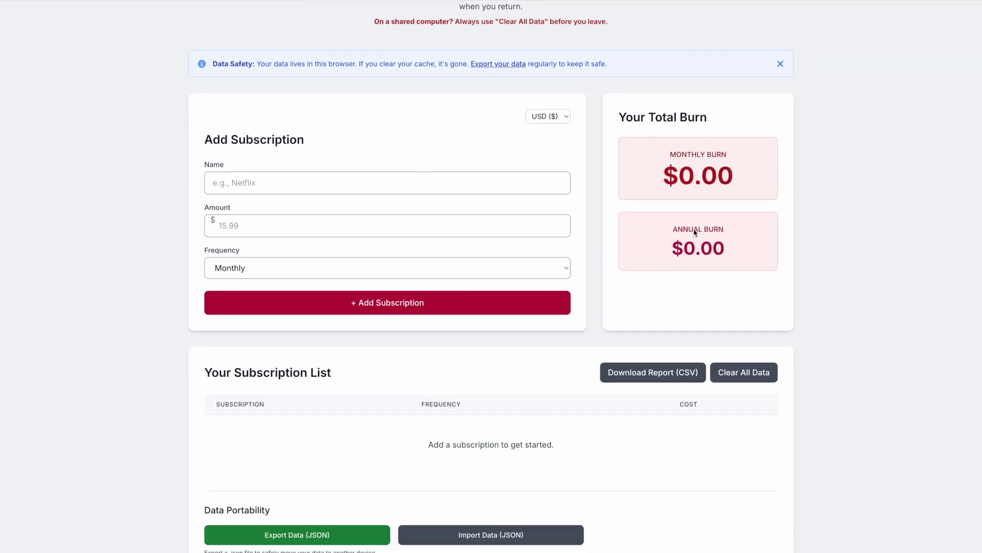
{"action": "scroll", "coordinate": [340, 234], "scroll_direction": "down", "scroll_amount": 3}
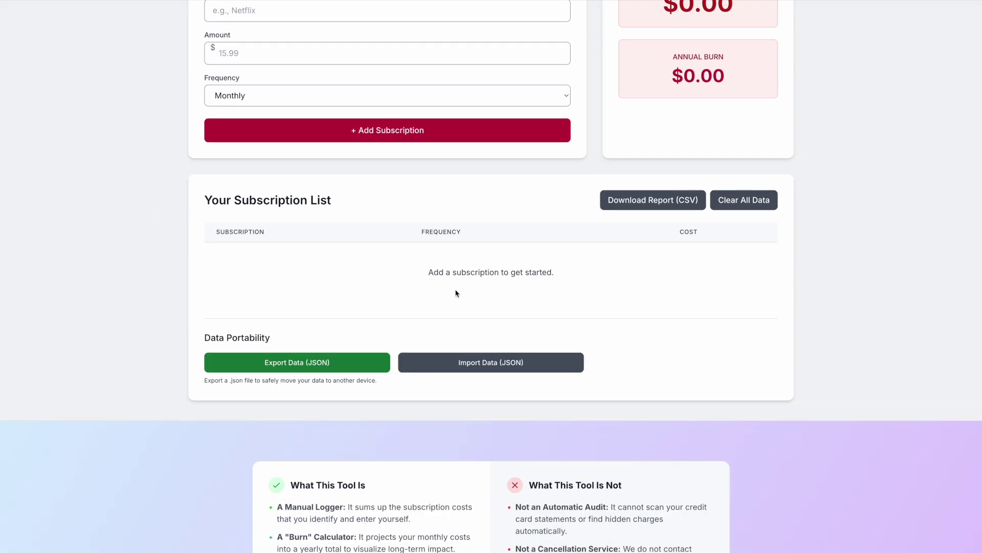
- Read the Subscription Auditor's sections on what the tool is and is not, where to find recurring charges, and how to use it
{"action": "scroll", "coordinate": [610, 295], "scroll_direction": "down", "scroll_amount": 1}
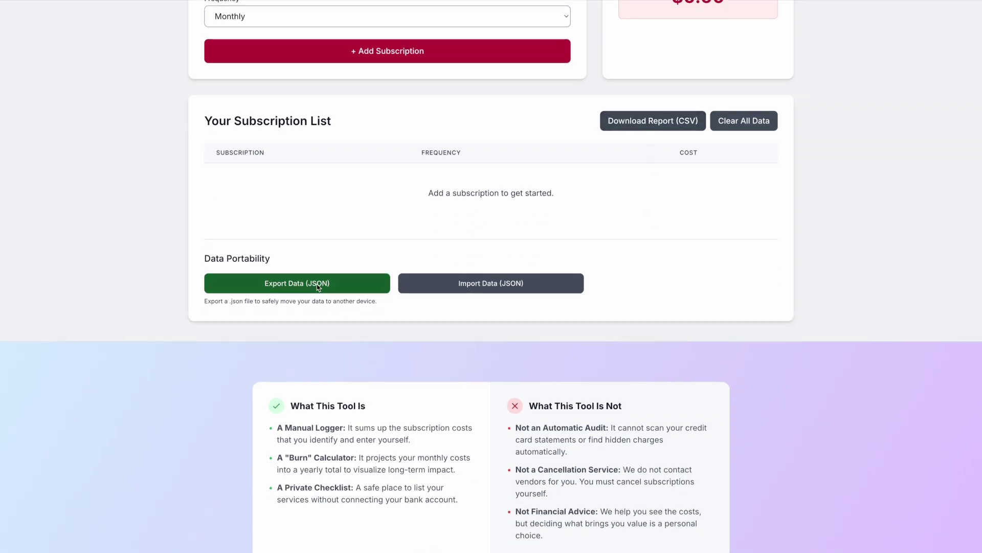
{"action": "scroll", "coordinate": [317, 284], "scroll_direction": "down", "scroll_amount": 2}
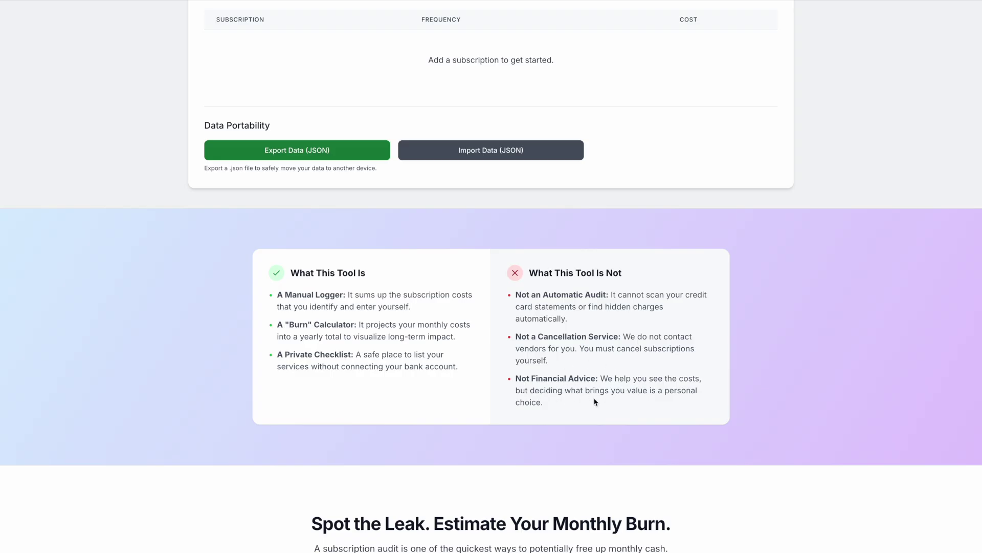
{"action": "scroll", "coordinate": [582, 411], "scroll_direction": "down", "scroll_amount": 1}
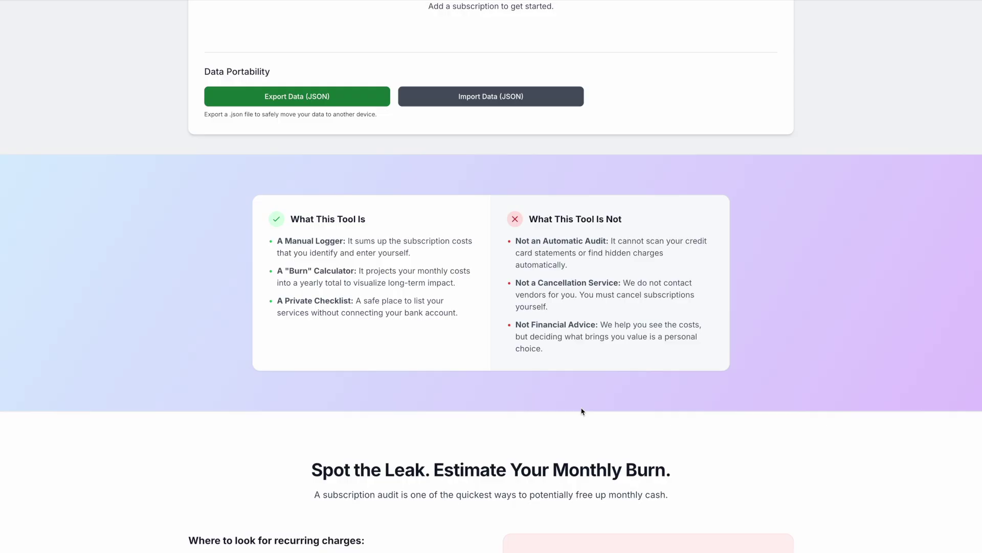
{"action": "scroll", "coordinate": [581, 411], "scroll_direction": "down", "scroll_amount": 5}
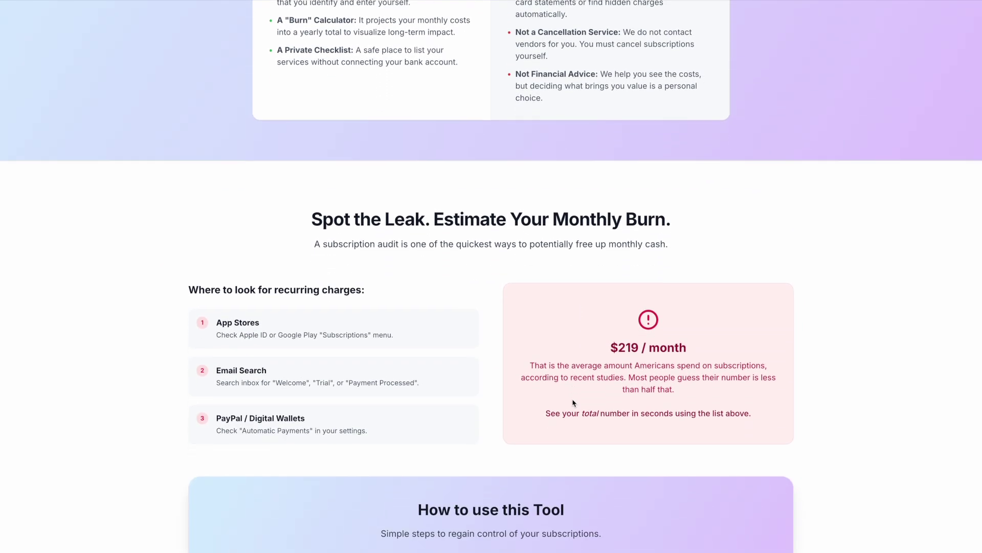
{"action": "scroll", "coordinate": [573, 402], "scroll_direction": "down", "scroll_amount": 2}
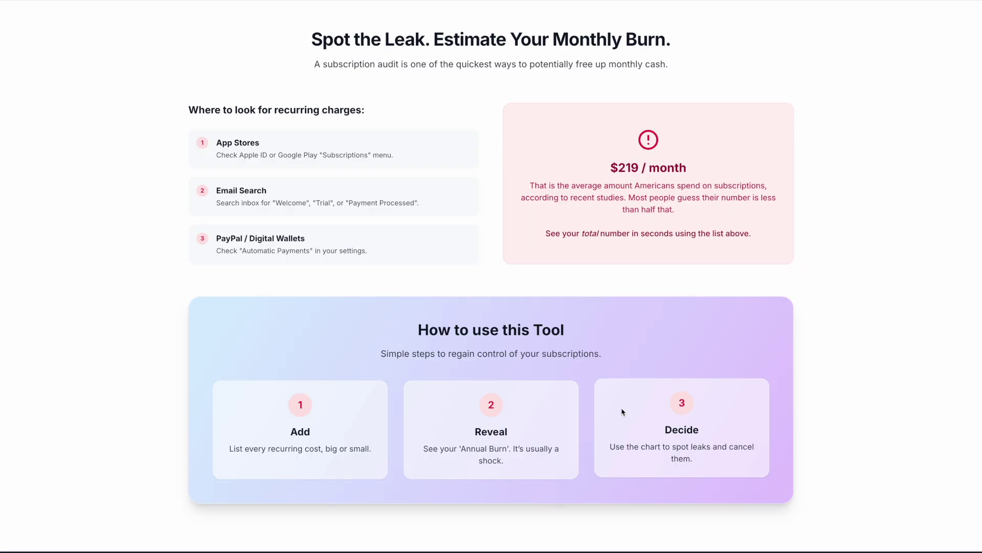
- Add a subscription named Streaming Bundle with an amount of 24.99 and a Monthly frequency
{"action": "scroll", "coordinate": [622, 411], "scroll_direction": "up", "scroll_amount": 15}
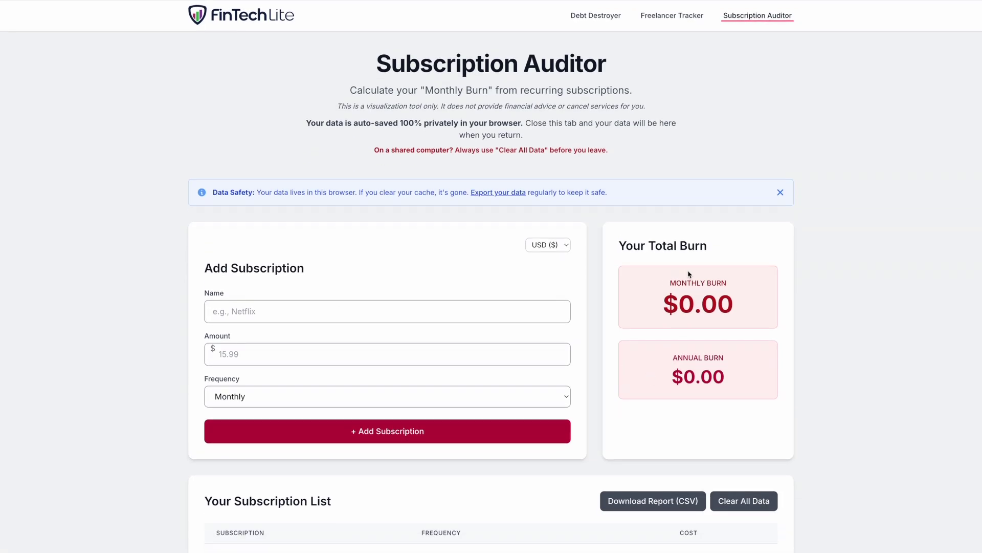
{"action": "left_click", "coordinate": [357, 313]}
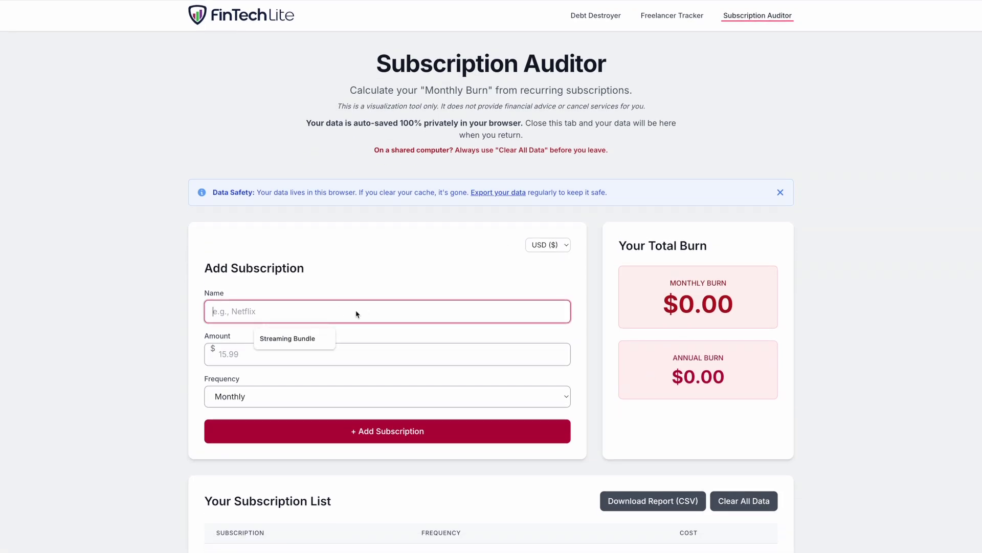
{"action": "left_click", "coordinate": [295, 344]}
{"action": "left_click", "coordinate": [281, 354]}
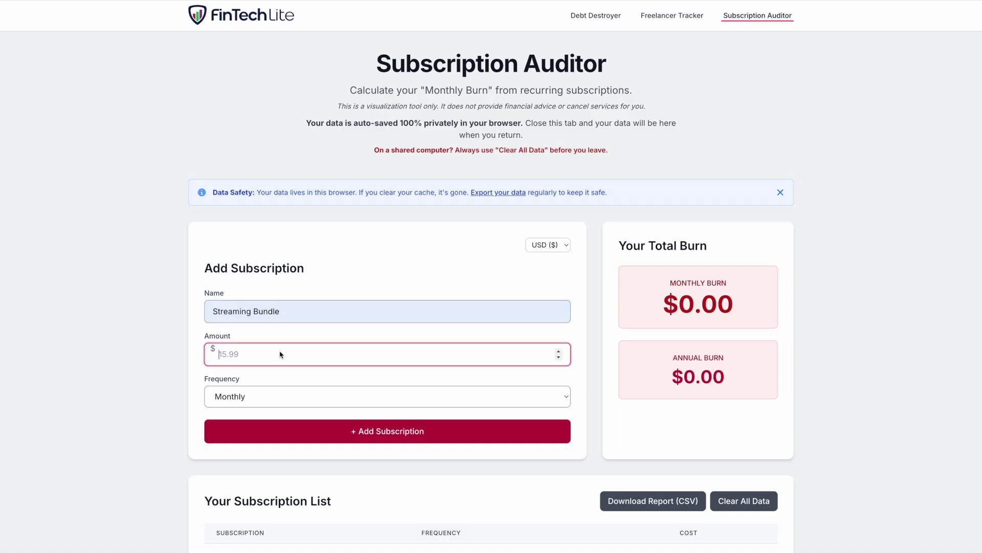
{"action": "type", "text": "24.99"}
{"action": "left_click", "coordinate": [412, 402]}
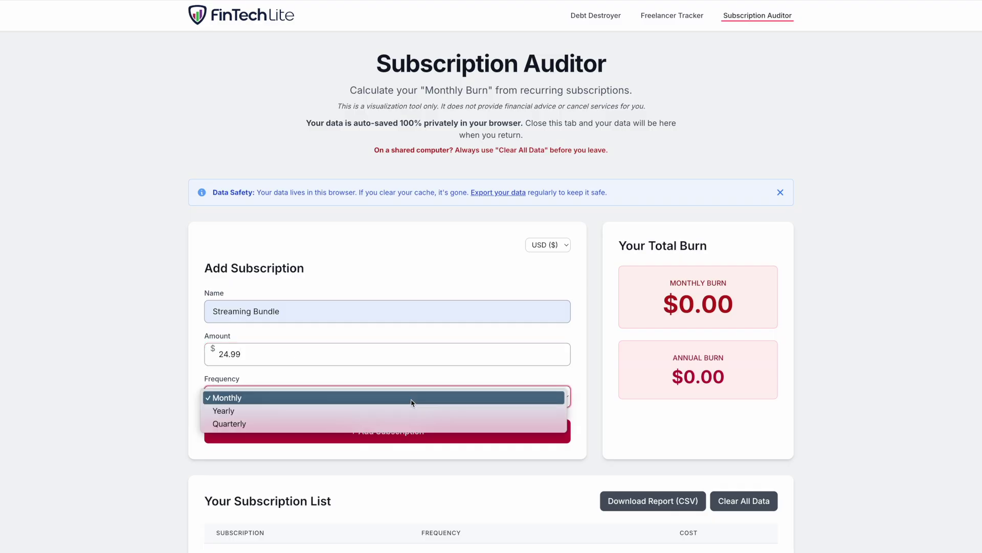
{"action": "left_click", "coordinate": [333, 401]}
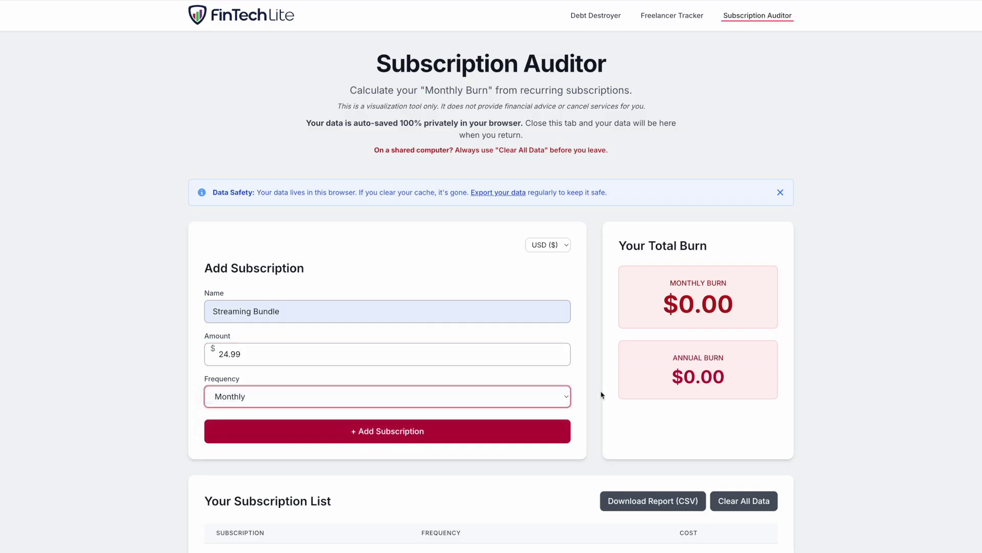
{"action": "left_click", "coordinate": [395, 431]}
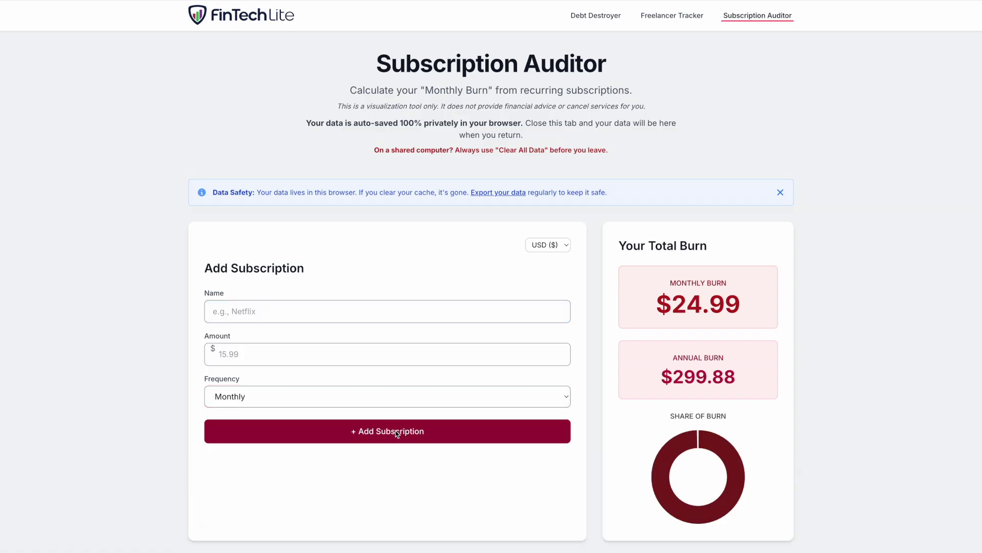
- Switch the auditor's currency to GBP (£) and INR (₹), and set it back to USD ($)
{"action": "left_click", "coordinate": [557, 247]}
{"action": "left_click", "coordinate": [543, 268]}
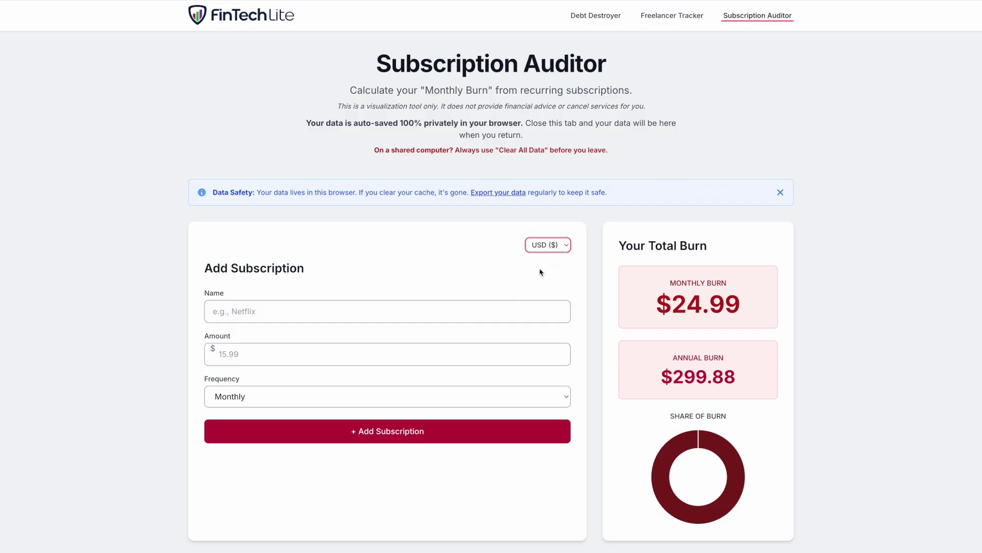
{"action": "left_click", "coordinate": [550, 246]}
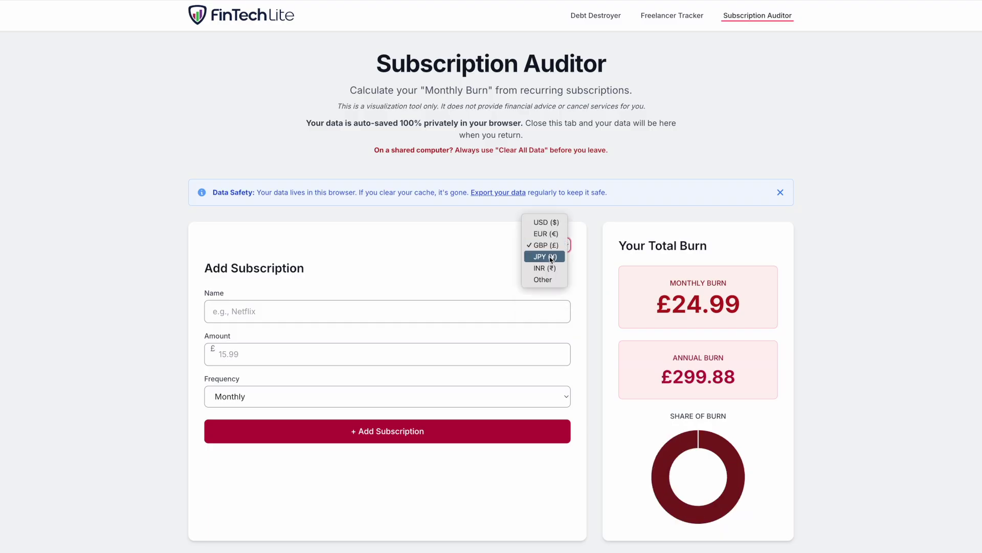
{"action": "left_click", "coordinate": [546, 267]}
{"action": "left_click", "coordinate": [555, 245]}
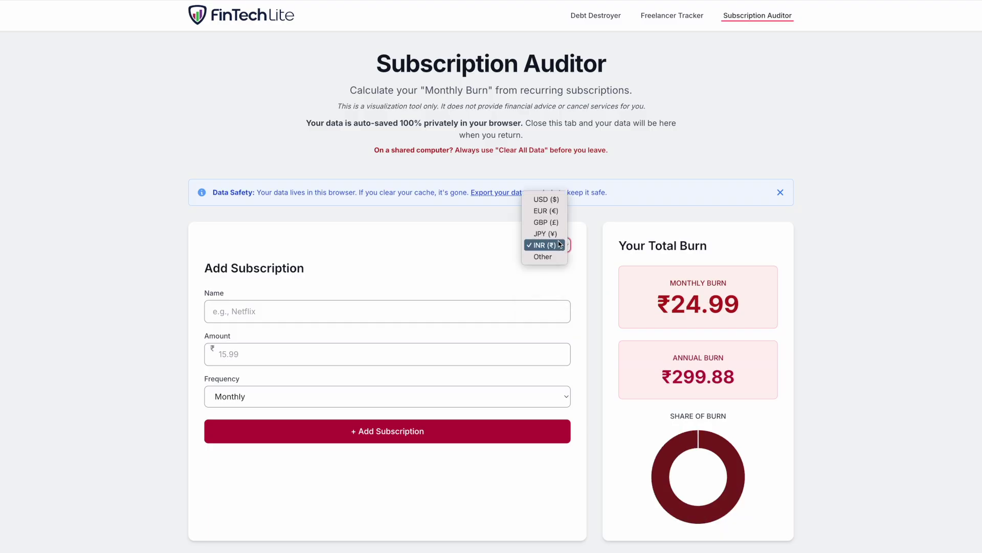
{"action": "left_click", "coordinate": [545, 199]}
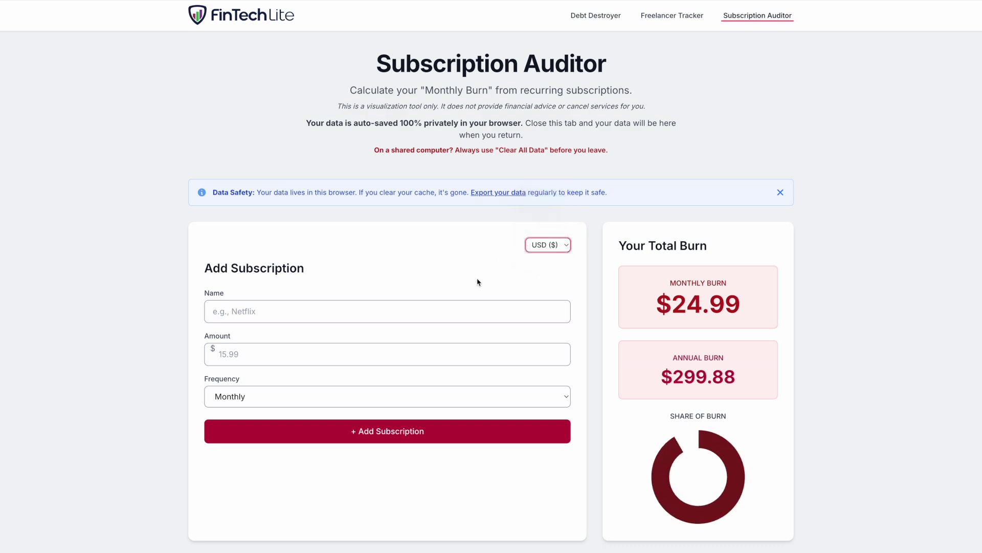
- Check Streaming Bundle in the Share of Burn chart and in the subscription list
{"action": "scroll", "coordinate": [583, 282], "scroll_direction": "down", "scroll_amount": 2}
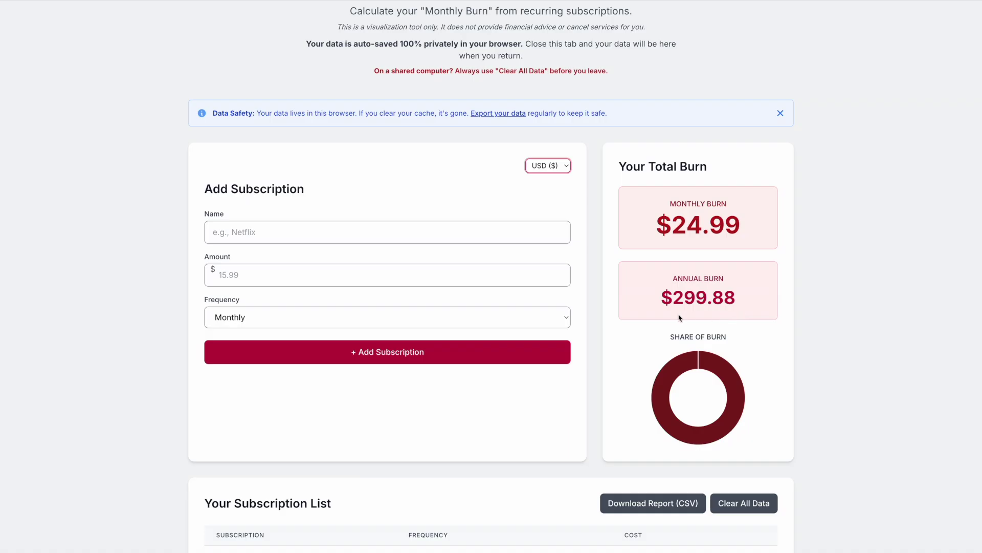
{"action": "mouse_move", "coordinate": [724, 362]}
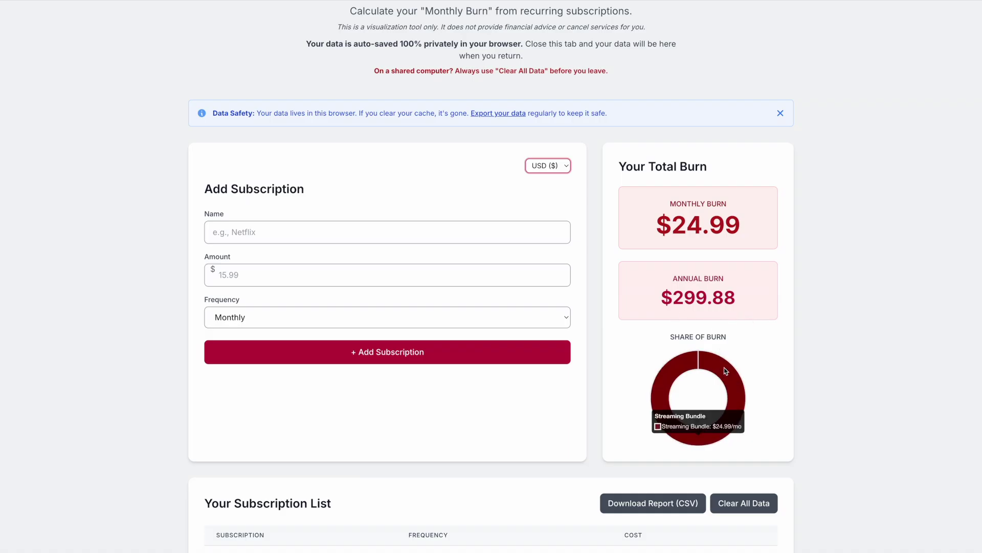
{"action": "scroll", "coordinate": [725, 370], "scroll_direction": "down", "scroll_amount": 4}
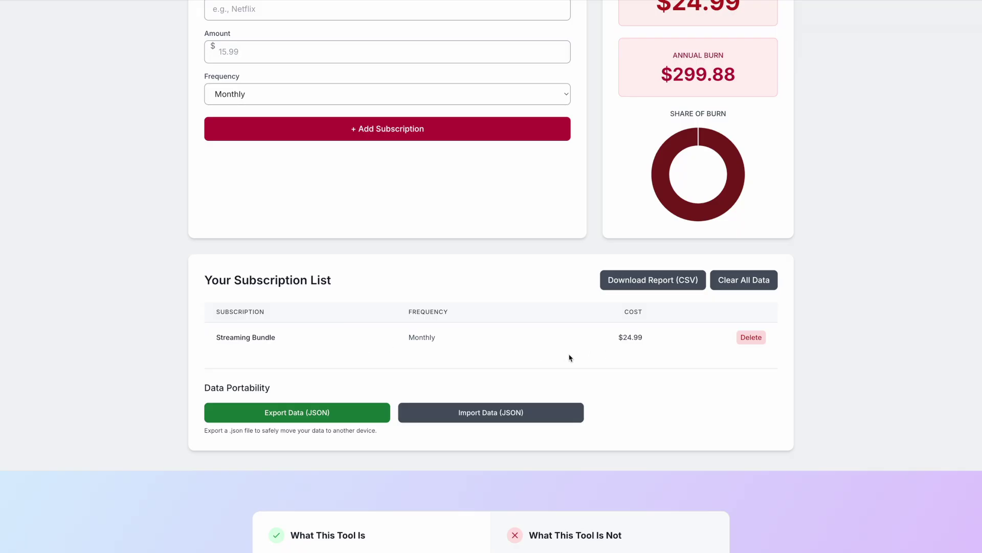
- Add a subscription named Gym Membership with an amount of 350 and a Yearly frequency
{"action": "scroll", "coordinate": [570, 357], "scroll_direction": "up", "scroll_amount": 6}
{"action": "left_click", "coordinate": [334, 310]}
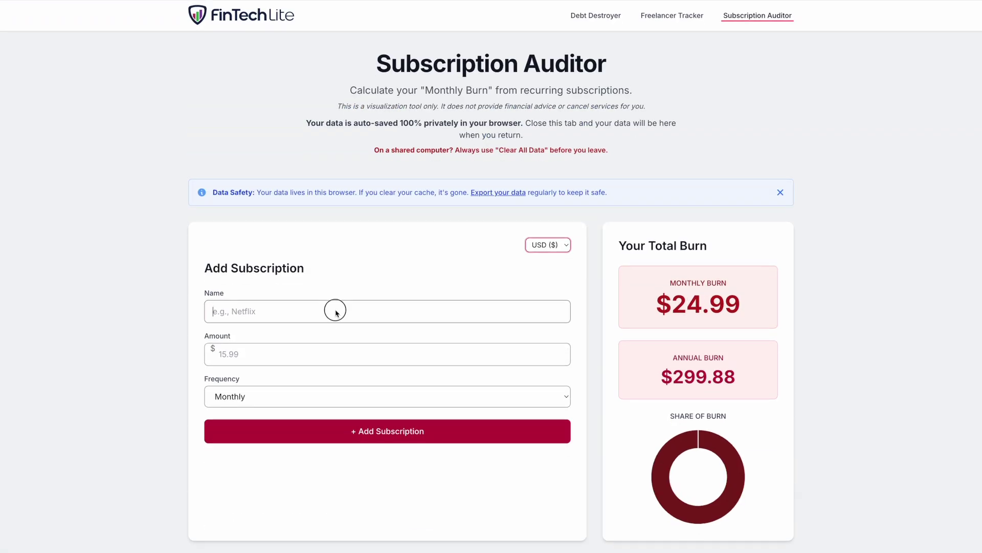
{"action": "type", "text": "Gym"}
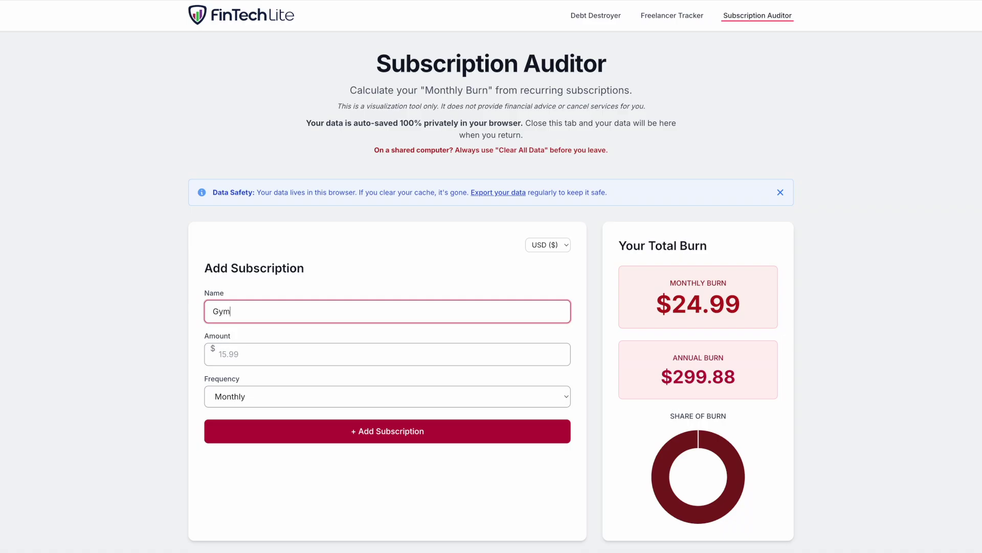
{"action": "type", "text": " Membership"}
{"action": "key", "text": "Tab"}
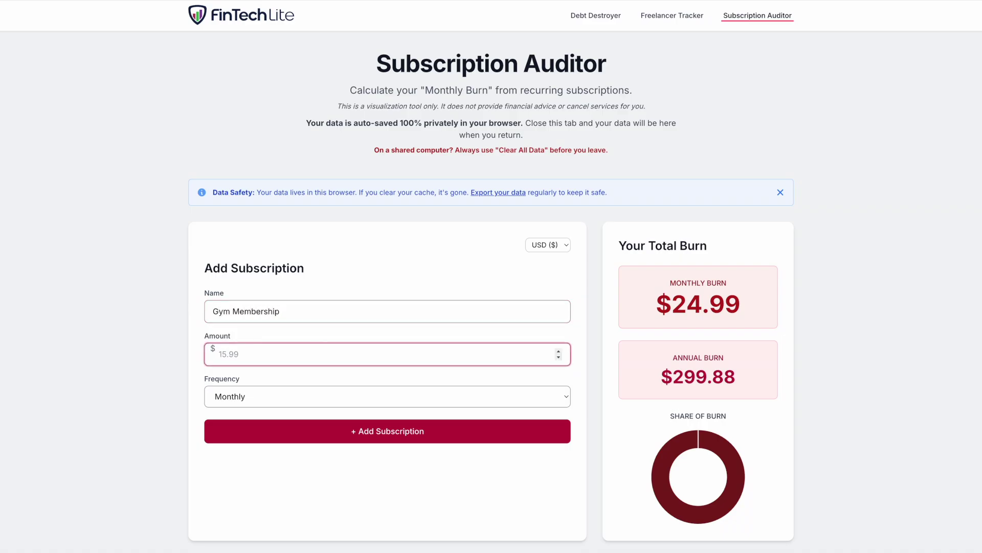
{"action": "type", "text": "350"}
{"action": "left_click", "coordinate": [318, 394]}
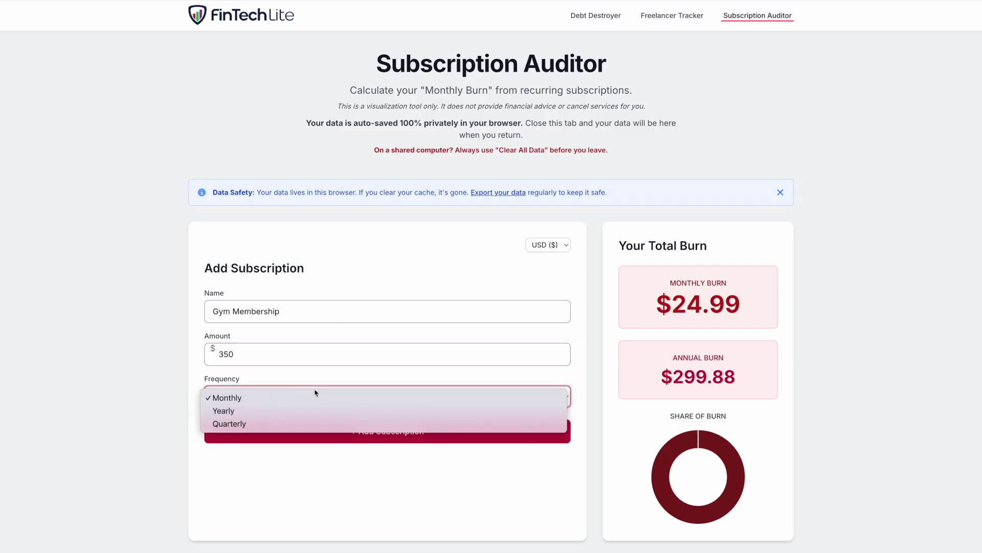
{"action": "left_click", "coordinate": [300, 412]}
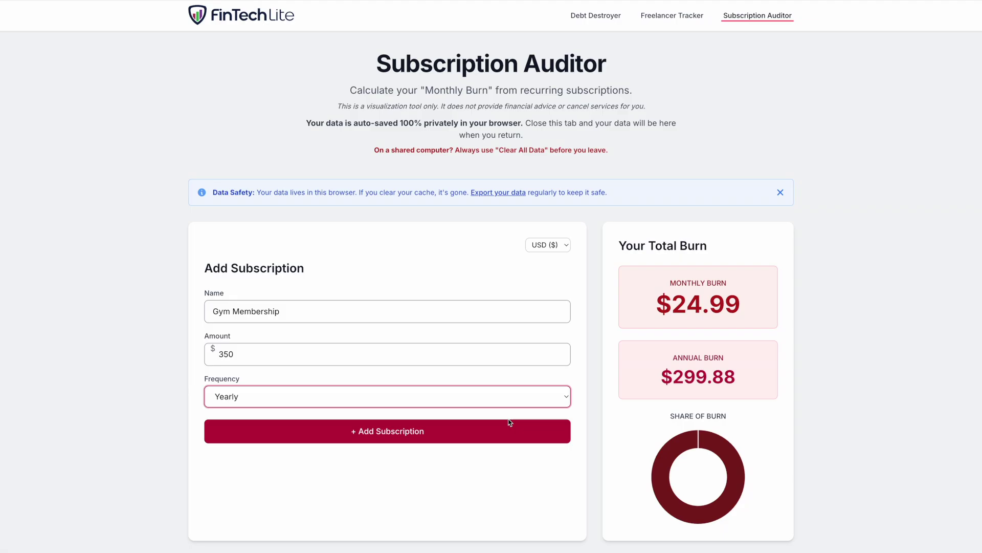
{"action": "left_click", "coordinate": [425, 438]}
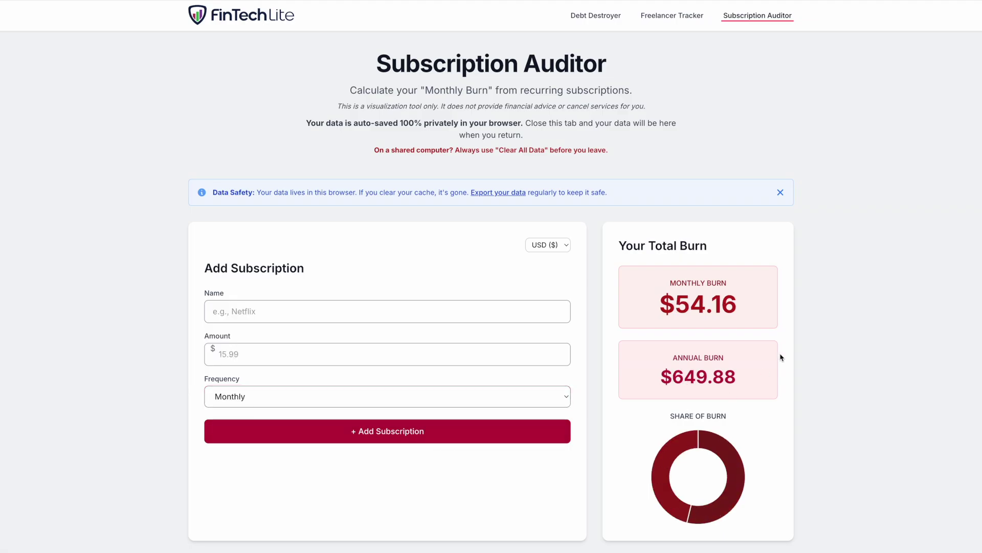
- Examine the Monthly Burn and Annual Burn figures, both segments of the Share of Burn chart, and the subscription list
{"action": "left_click_drag", "start_coordinate": [678, 310], "coordinate": [732, 314]}
{"action": "mouse_move", "coordinate": [674, 381]}
{"action": "left_mouse_down"}
{"action": "mouse_move", "coordinate": [662, 380]}
{"action": "mouse_move", "coordinate": [737, 383]}
{"action": "left_mouse_up"}
{"action": "left_click", "coordinate": [772, 429]}
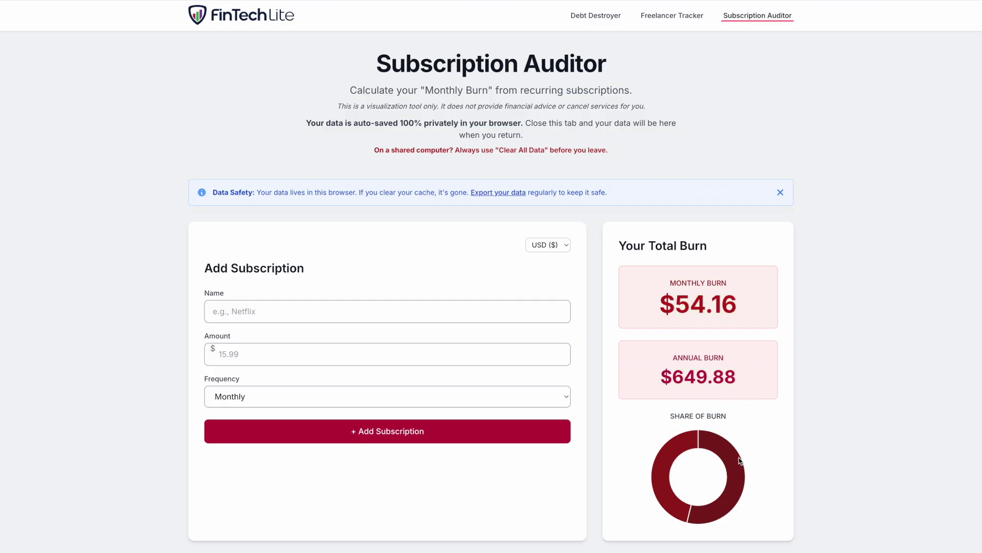
{"action": "mouse_move", "coordinate": [734, 460]}
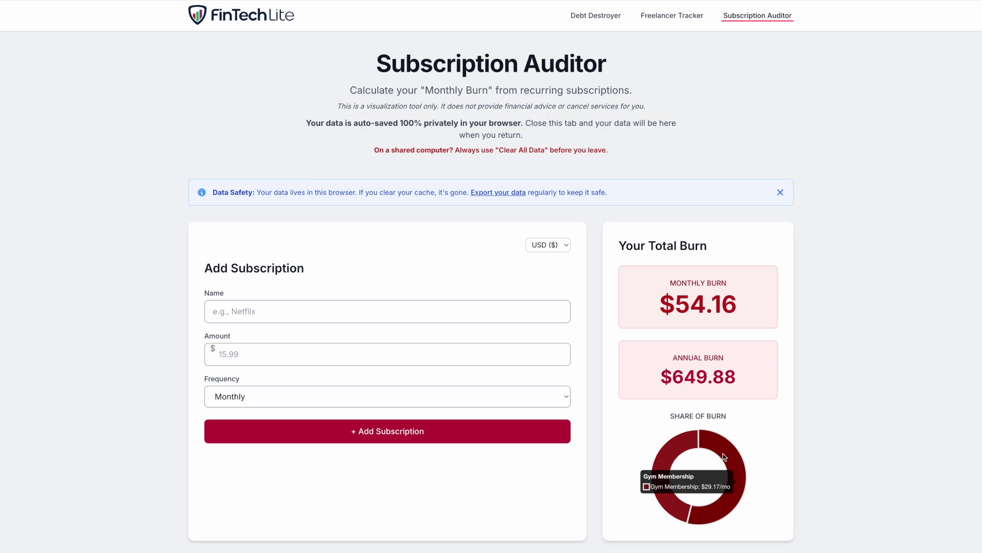
{"action": "mouse_move", "coordinate": [673, 452]}
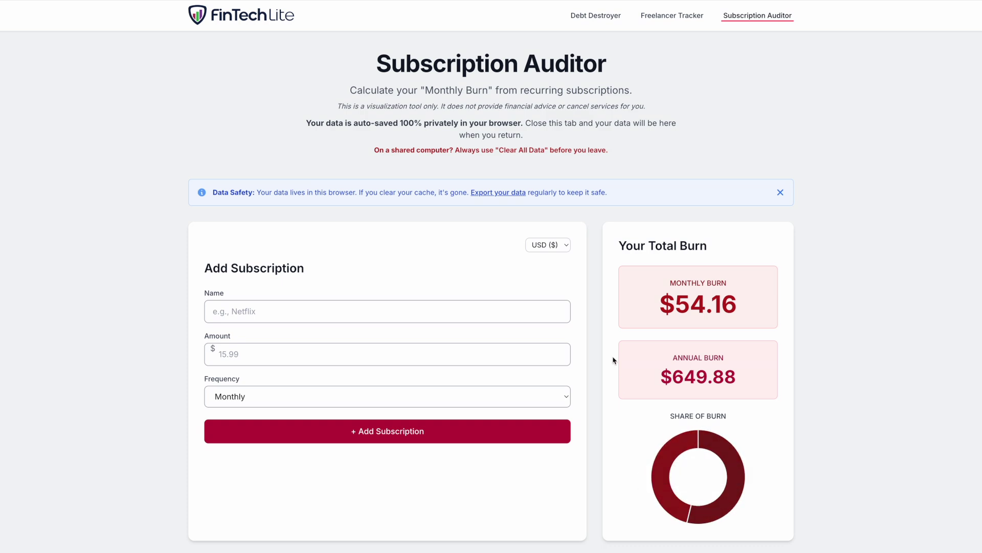
{"action": "scroll", "coordinate": [588, 314], "scroll_direction": "down", "scroll_amount": 10}
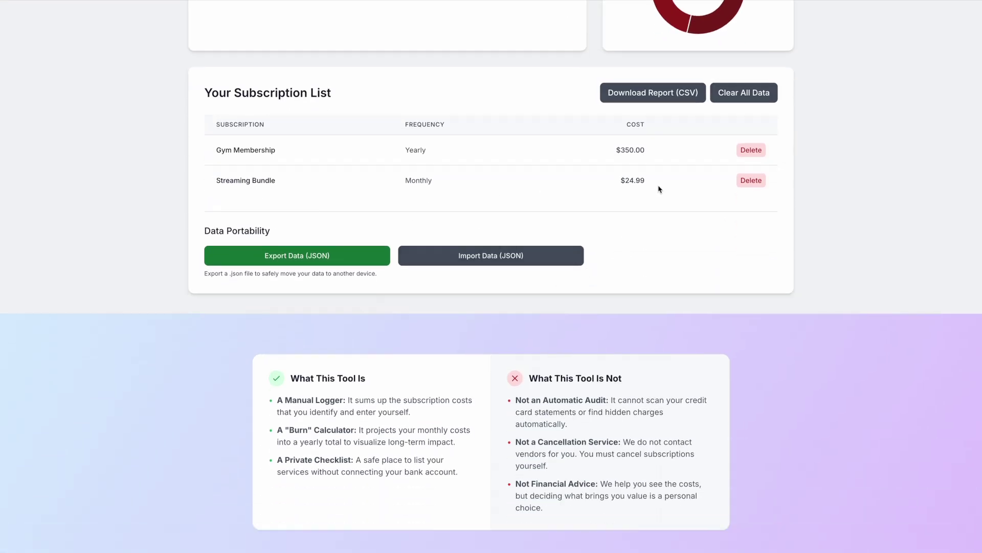
- Add a subscription named Prime with an amount of 8.99 and a Monthly frequency
{"action": "scroll", "coordinate": [673, 225], "scroll_direction": "up", "scroll_amount": 7}
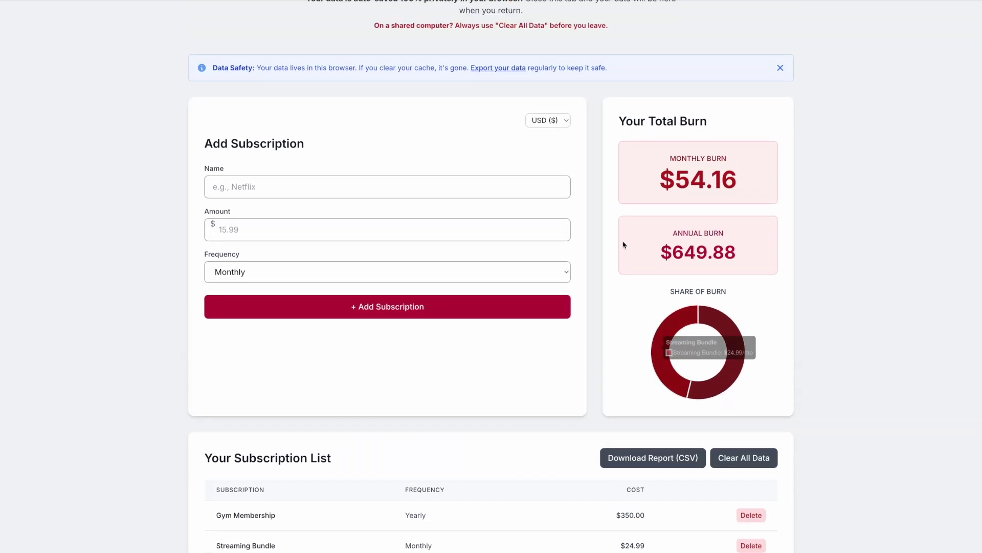
{"action": "scroll", "coordinate": [619, 244], "scroll_direction": "up", "scroll_amount": 1}
{"action": "left_click", "coordinate": [275, 213]}
{"action": "type", "text": "Prim"}
{"action": "key", "text": "Tab"}
{"action": "type", "text": "8"}
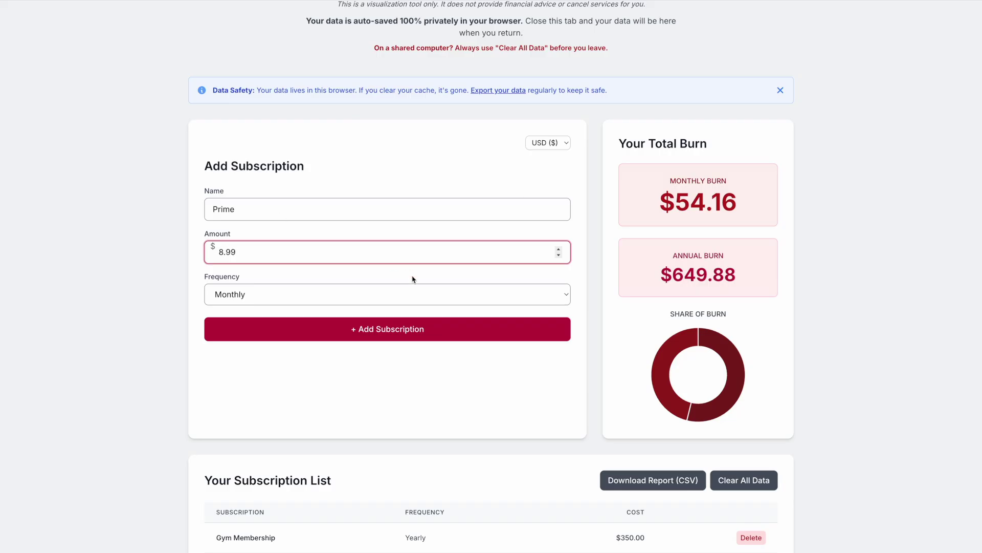
{"action": "left_click", "coordinate": [390, 329]}
- Add a subscription named Mobile Phone with an amount of 52.99 and a Monthly frequency
{"action": "left_click", "coordinate": [260, 212]}
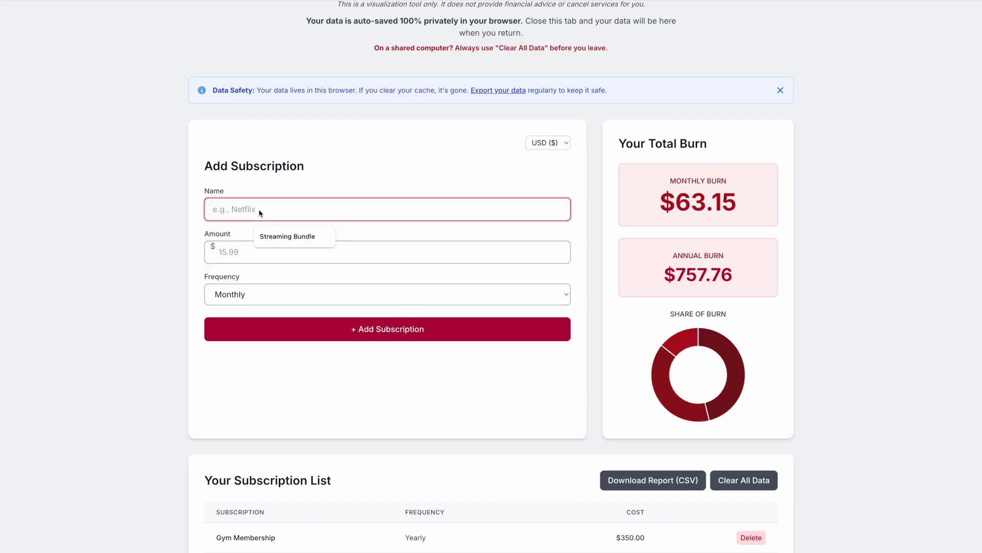
{"action": "type", "text": "Mobile Phone"}
{"action": "left_click", "coordinate": [325, 251]}
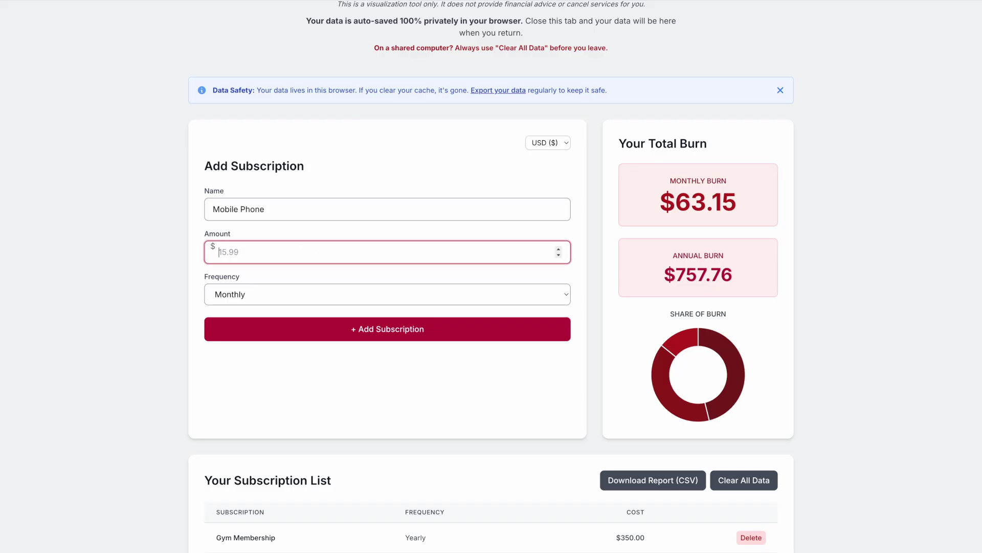
{"action": "type", "text": "52.99"}
{"action": "left_click", "coordinate": [421, 333]}
- Add a subscription named Fibre Internet with an amount of 52 and a Monthly frequency
{"action": "left_click", "coordinate": [266, 214]}
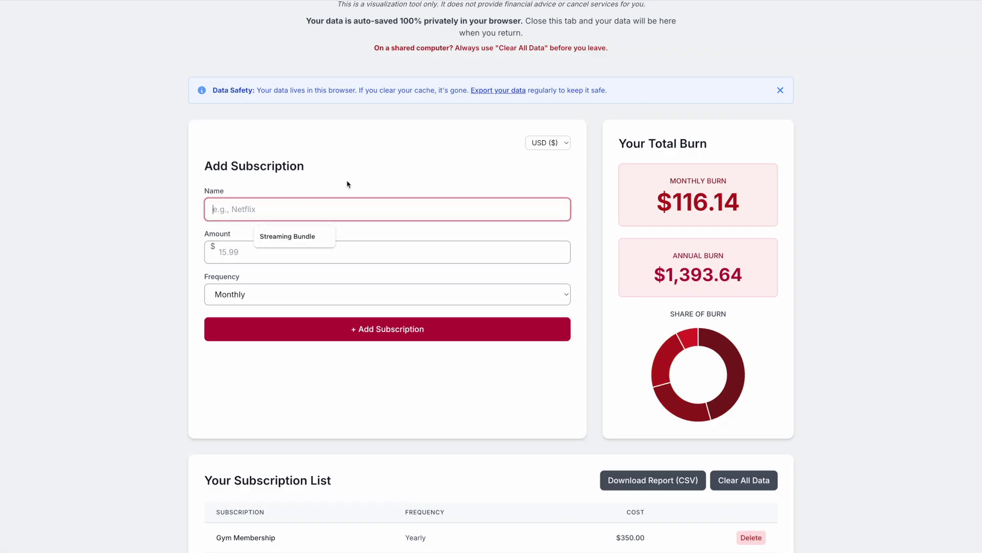
{"action": "type", "text": "Fibre Internet"}
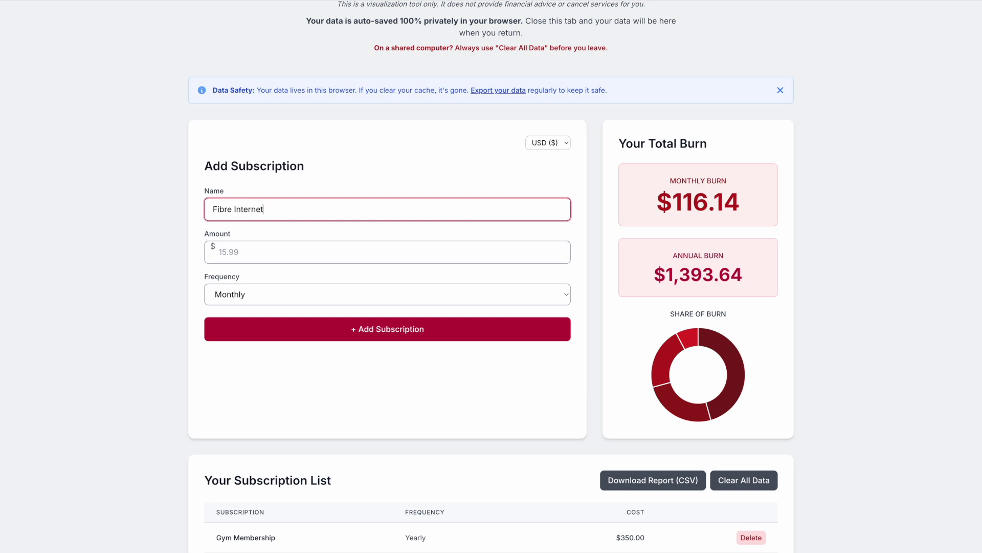
{"action": "left_click", "coordinate": [219, 252]}
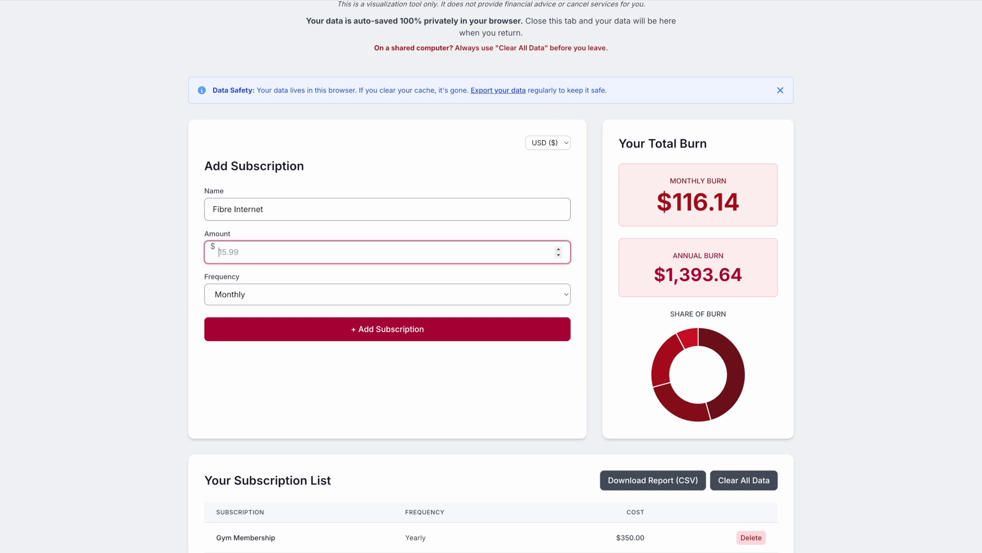
{"action": "type", "text": "52"}
{"action": "left_click", "coordinate": [409, 328]}
- Add a subscription named Meal Boxes with an amount of 50 and a Monthly frequency
{"action": "left_click", "coordinate": [317, 210]}
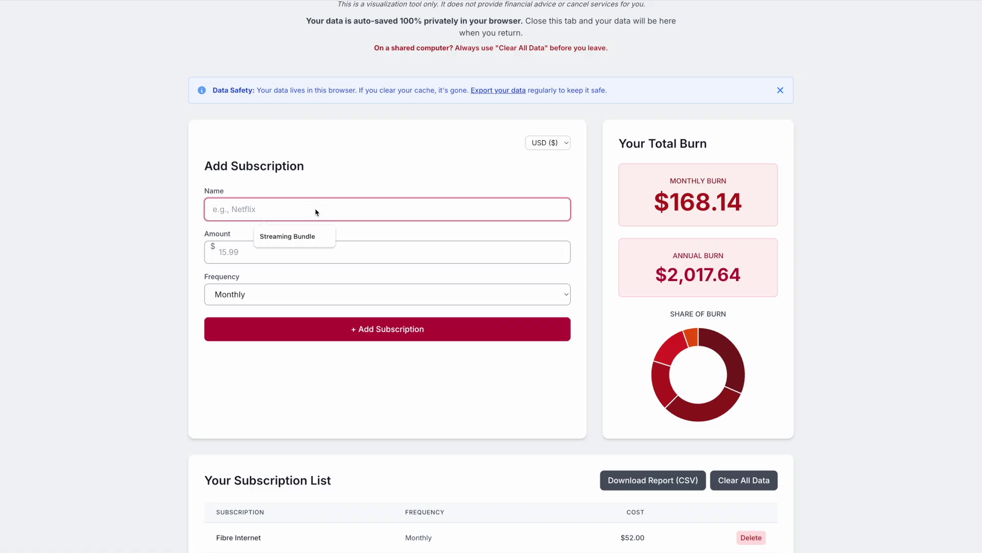
{"action": "type", "text": "Meal Boxes"}
{"action": "left_click", "coordinate": [322, 252]}
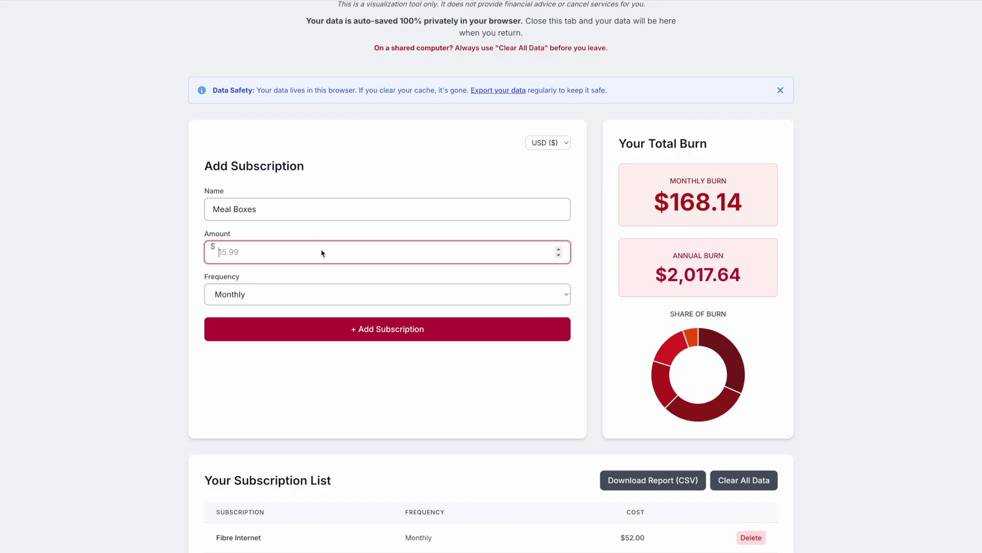
{"action": "type", "text": "50"}
{"action": "left_click", "coordinate": [455, 327]}
- Examine the Monthly Burn and Annual Burn figures and the individual segments of the Share of Burn chart
{"action": "left_click_drag", "start_coordinate": [638, 204], "coordinate": [758, 203]}
{"action": "left_click", "coordinate": [761, 207]}
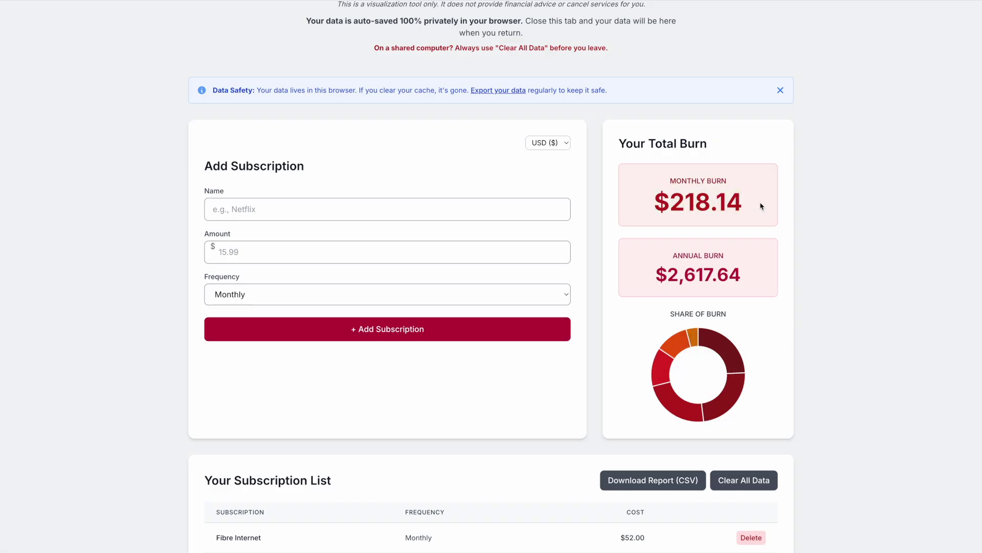
{"action": "left_click_drag", "start_coordinate": [734, 277], "coordinate": [649, 279]}
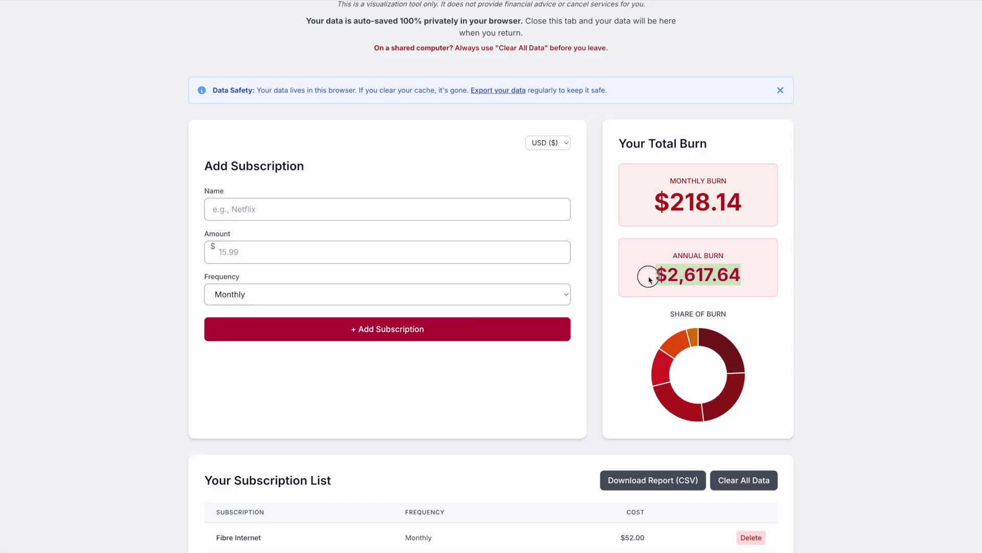
{"action": "left_click", "coordinate": [639, 304]}
{"action": "scroll", "coordinate": [629, 317], "scroll_direction": "down", "scroll_amount": 2}
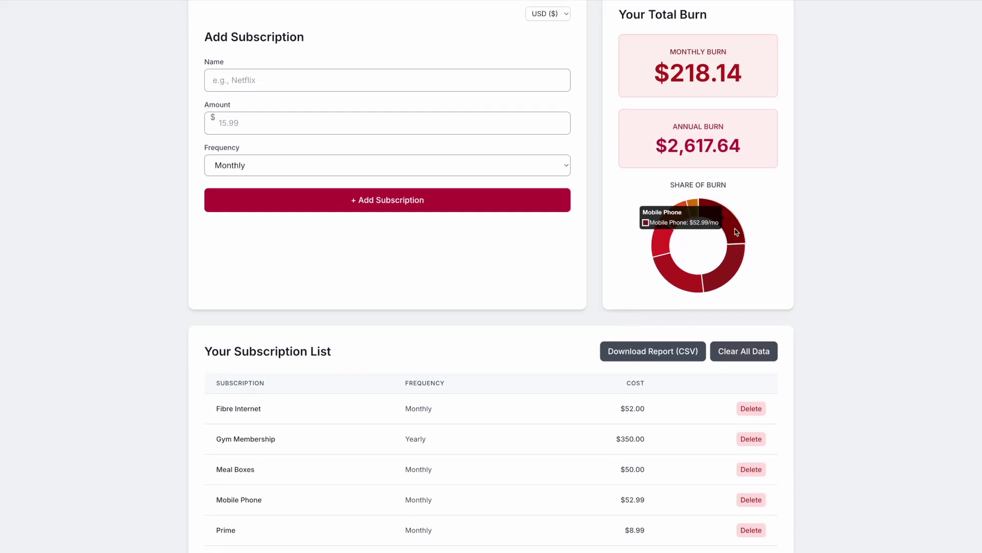
{"action": "mouse_move", "coordinate": [730, 264]}
{"action": "mouse_move", "coordinate": [671, 281]}
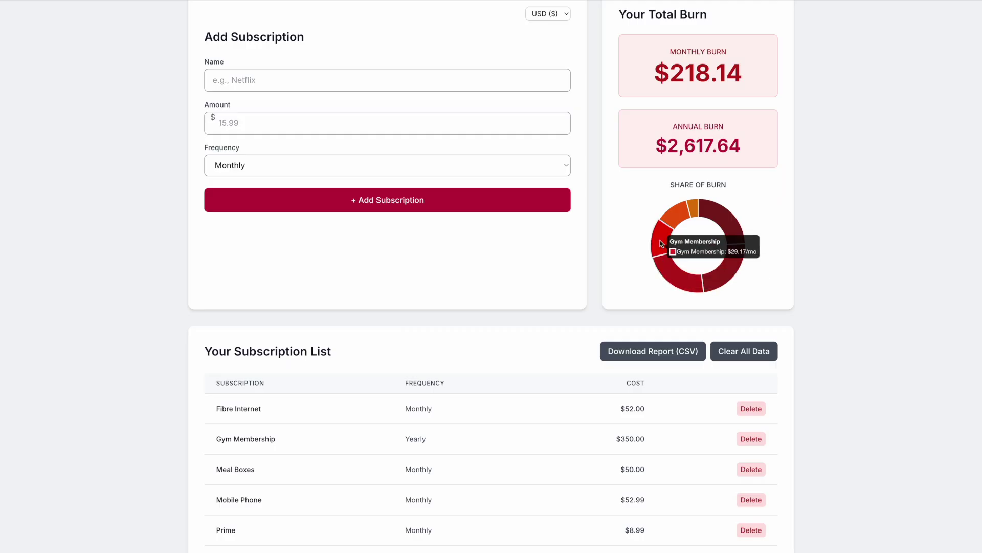
{"action": "mouse_move", "coordinate": [676, 221]}
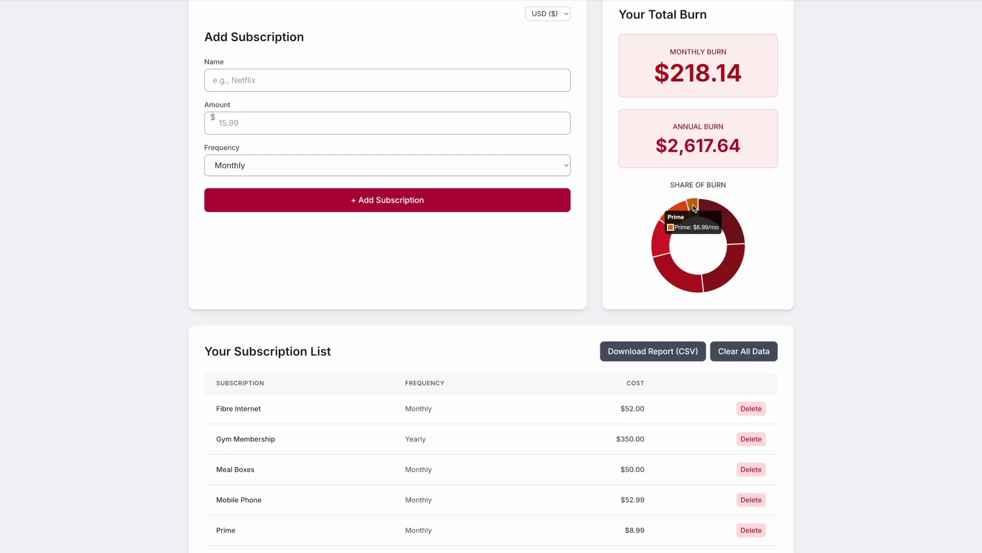
- Download the subscription report as a CSV file and open subscription_audit_export in the spreadsheet app
{"action": "scroll", "coordinate": [809, 193], "scroll_direction": "down", "scroll_amount": 6}
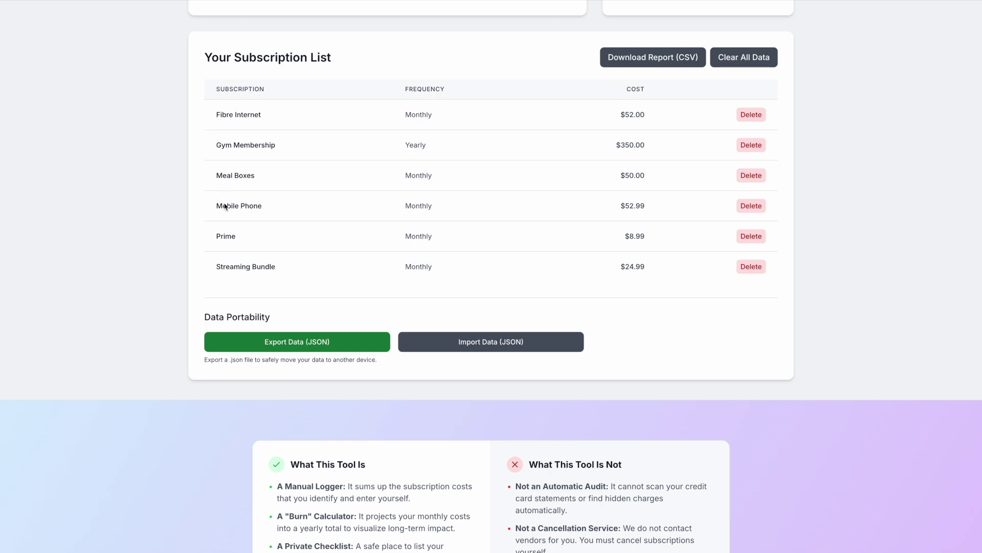
{"action": "left_click", "coordinate": [632, 63]}
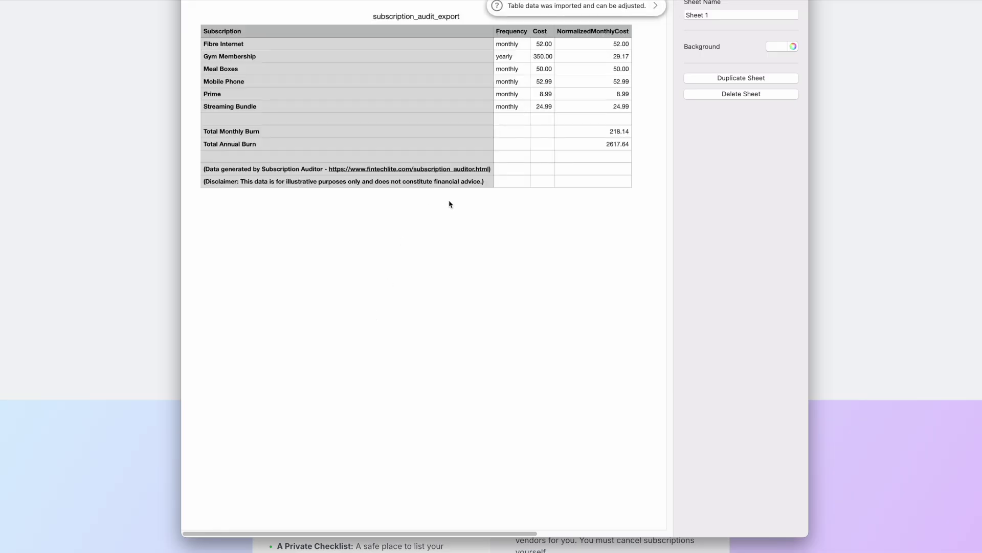
- Review the exported subscription rows and the Total Monthly Burn and Total Annual Burn cells in the spreadsheet
{"action": "left_click", "coordinate": [246, 45]}
{"action": "left_click", "coordinate": [246, 56]}
{"action": "left_click", "coordinate": [233, 70]}
{"action": "left_click", "coordinate": [230, 82]}
{"action": "left_click", "coordinate": [228, 95]}
{"action": "left_click", "coordinate": [228, 107]}
{"action": "left_click", "coordinate": [358, 136]}
{"action": "left_click", "coordinate": [627, 136]}
{"action": "left_click", "coordinate": [617, 145]}
- Place the spreadsheet window beside the web page's burn figures and compare the exported totals with them
{"action": "left_click_drag", "start_coordinate": [637, 0], "coordinate": [421, 32]}
{"action": "scroll", "coordinate": [717, 189], "scroll_direction": "up", "scroll_amount": 7}
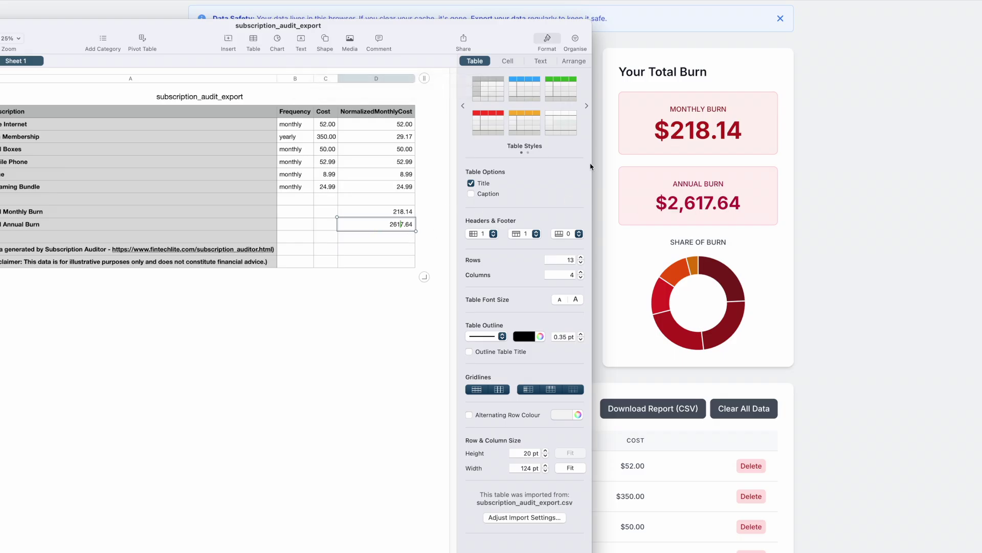
{"action": "left_click", "coordinate": [389, 213]}
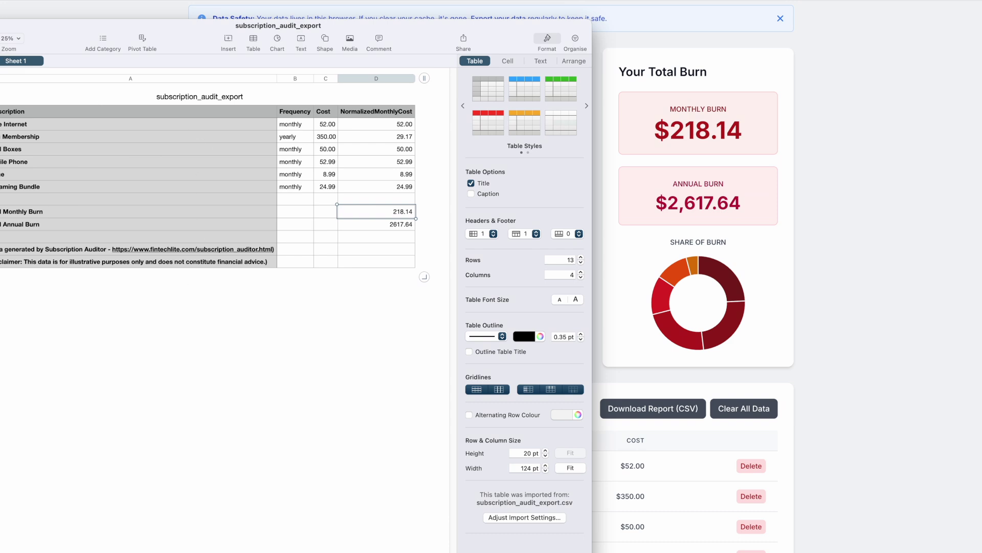
- Switch back to the Subscription Auditor in the browser and export the subscription data as a JSON file
{"action": "key", "text": "super+Tab"}
{"action": "scroll", "coordinate": [607, 180], "scroll_direction": "down", "scroll_amount": 6}
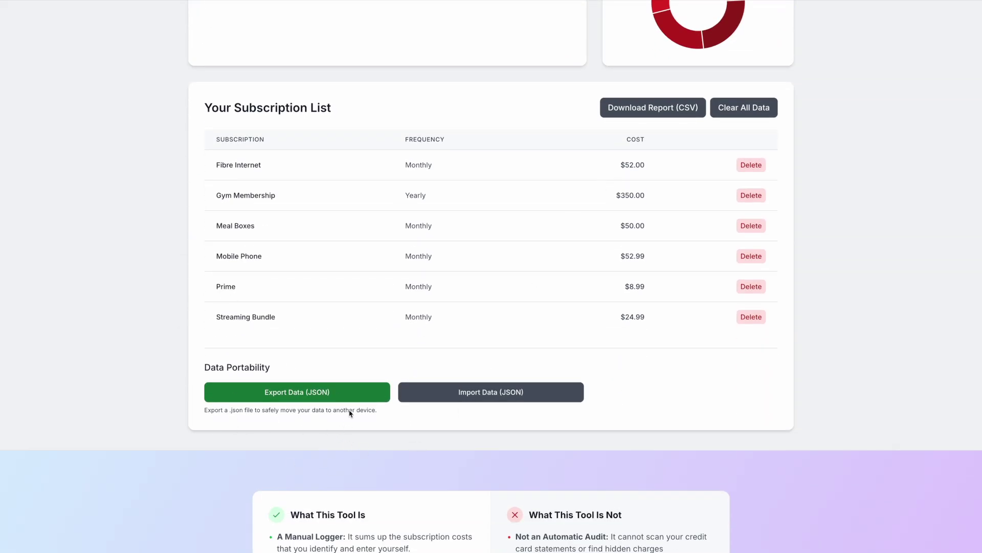
{"action": "left_click", "coordinate": [327, 393]}
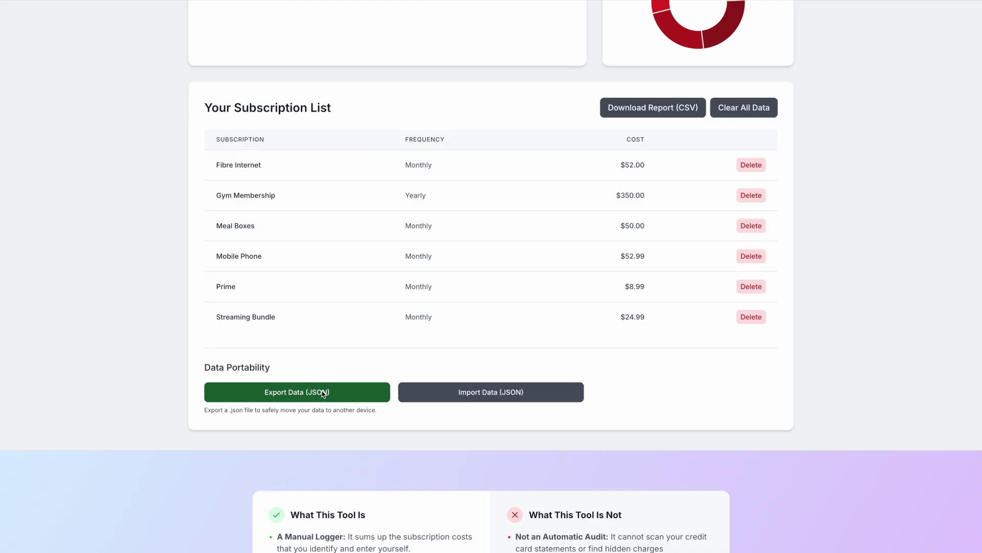
{"action": "scroll", "coordinate": [508, 348], "scroll_direction": "up", "scroll_amount": 10}
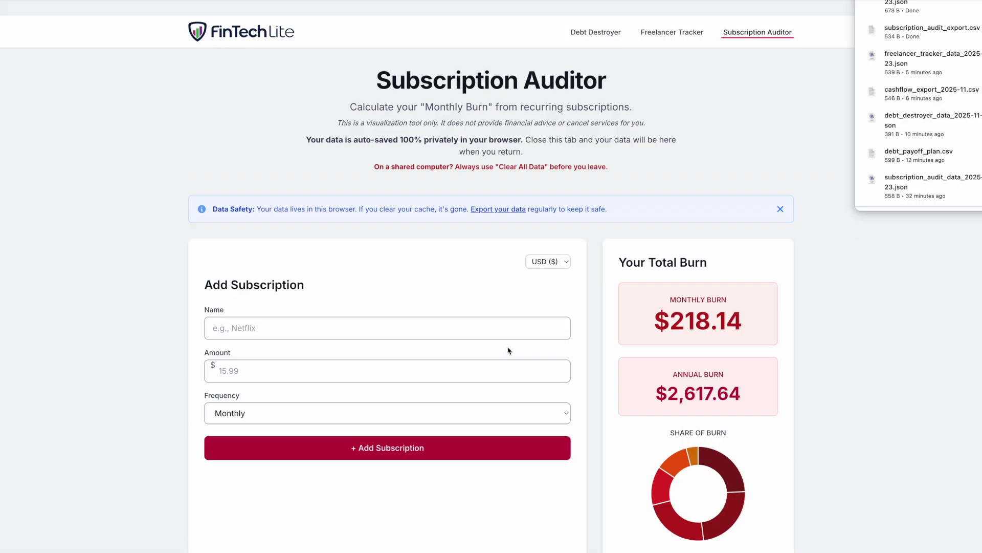
- Clear all subscription data from the Subscription Auditor and confirm the deletion
{"action": "scroll", "coordinate": [481, 344], "scroll_direction": "down", "scroll_amount": 5}
{"action": "scroll", "coordinate": [481, 341], "scroll_direction": "down", "scroll_amount": 2}
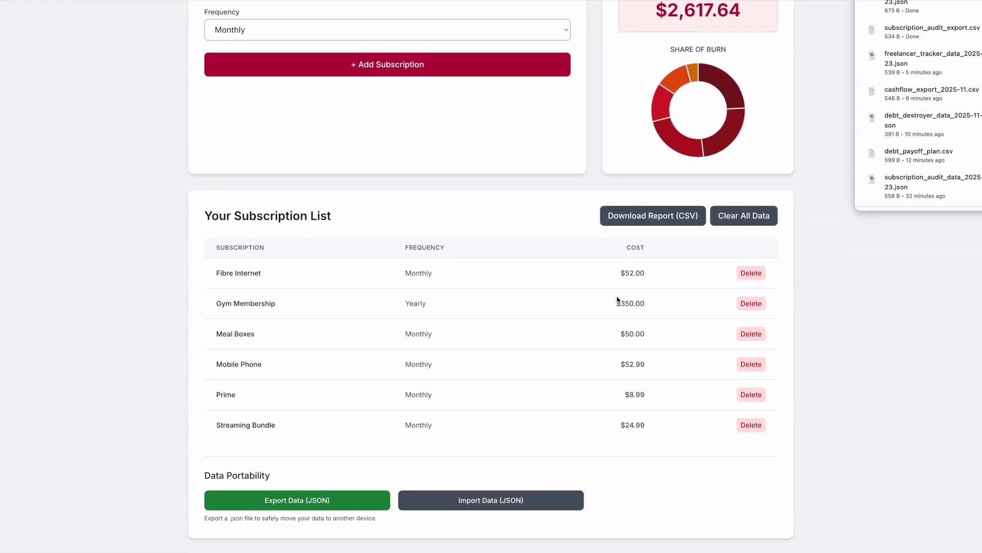
{"action": "left_click", "coordinate": [757, 217]}
{"action": "left_click", "coordinate": [757, 216]}
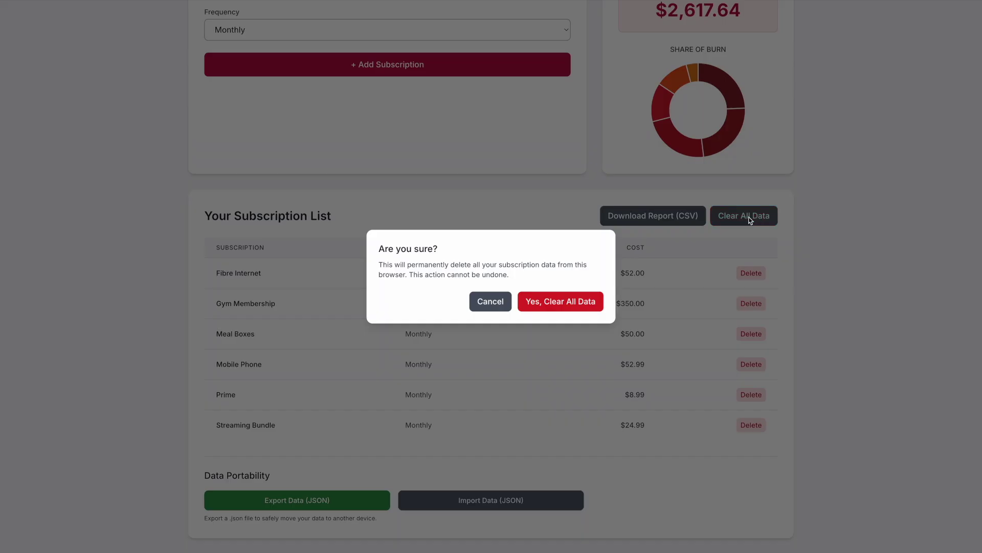
{"action": "left_click", "coordinate": [575, 302]}
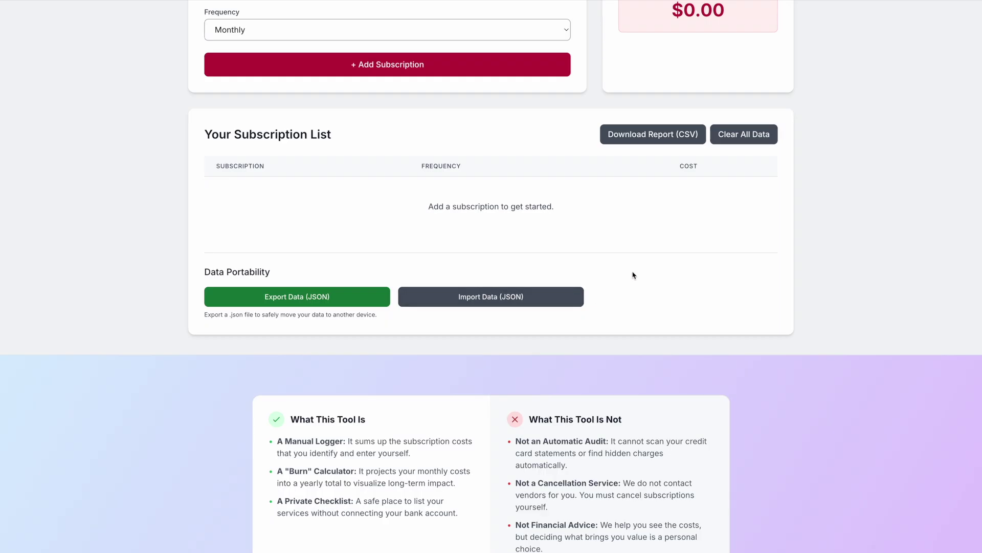
- Import the exported subscription audit JSON file from the Downloads folder to restore the subscription data
{"action": "left_click", "coordinate": [514, 306]}
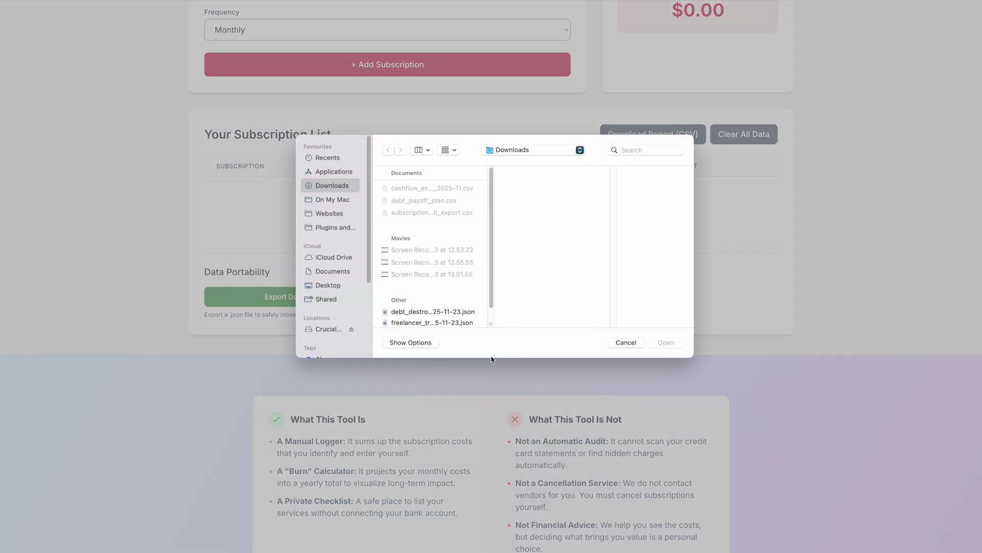
{"action": "scroll", "coordinate": [422, 307], "scroll_direction": "down", "scroll_amount": 2}
{"action": "left_click", "coordinate": [420, 318]}
{"action": "left_click", "coordinate": [677, 341]}
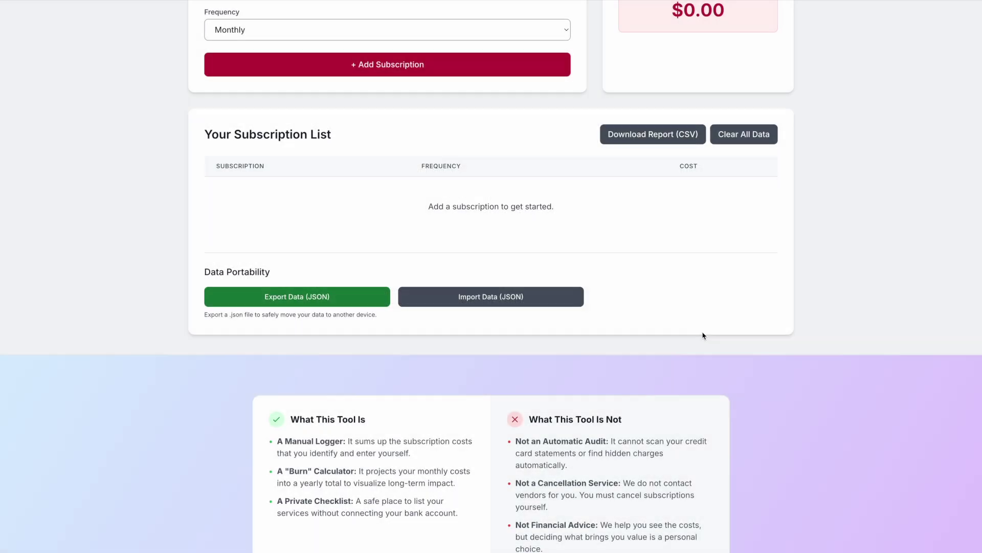
{"action": "left_click", "coordinate": [581, 33]}
- Check the restored subscription list, the burn totals and the Share of Burn chart
{"action": "scroll", "coordinate": [775, 220], "scroll_direction": "down", "scroll_amount": 4}
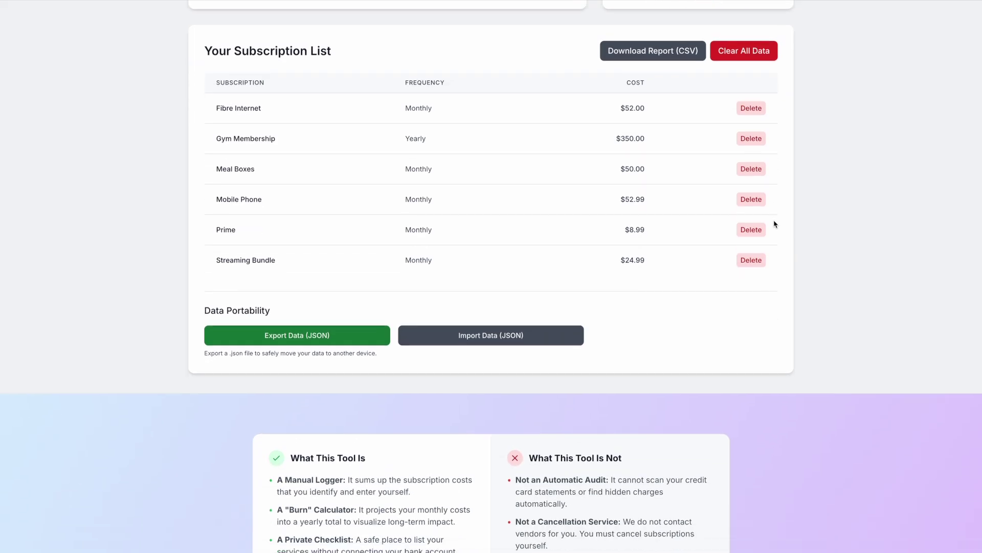
{"action": "scroll", "coordinate": [776, 224], "scroll_direction": "up", "scroll_amount": 9}
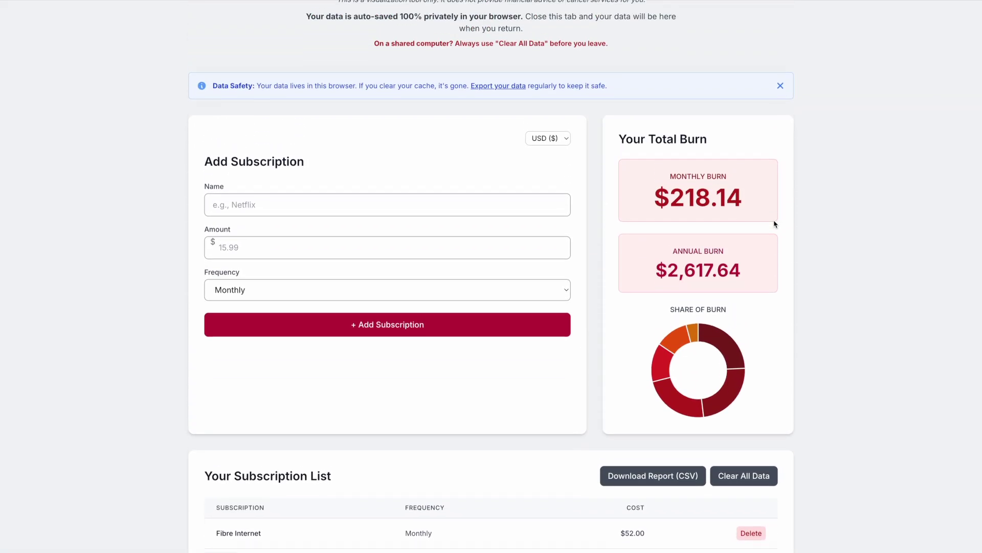
{"action": "scroll", "coordinate": [796, 302], "scroll_direction": "down", "scroll_amount": 7}
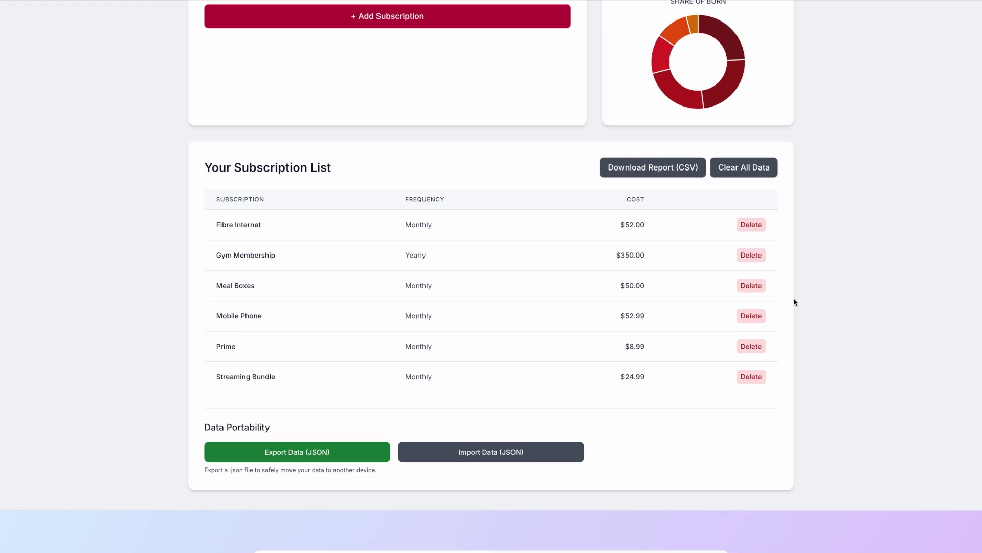
{"action": "scroll", "coordinate": [796, 302], "scroll_direction": "up", "scroll_amount": 8}
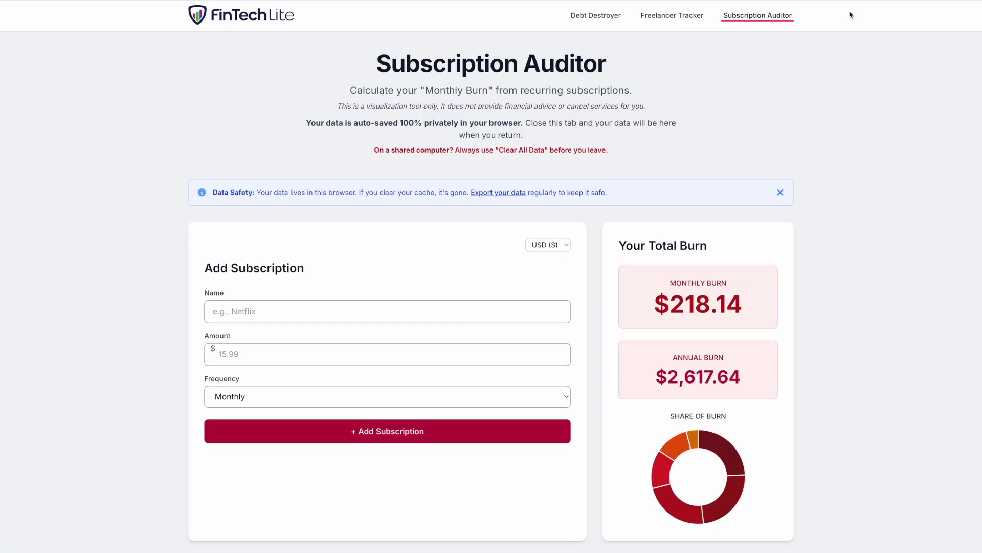